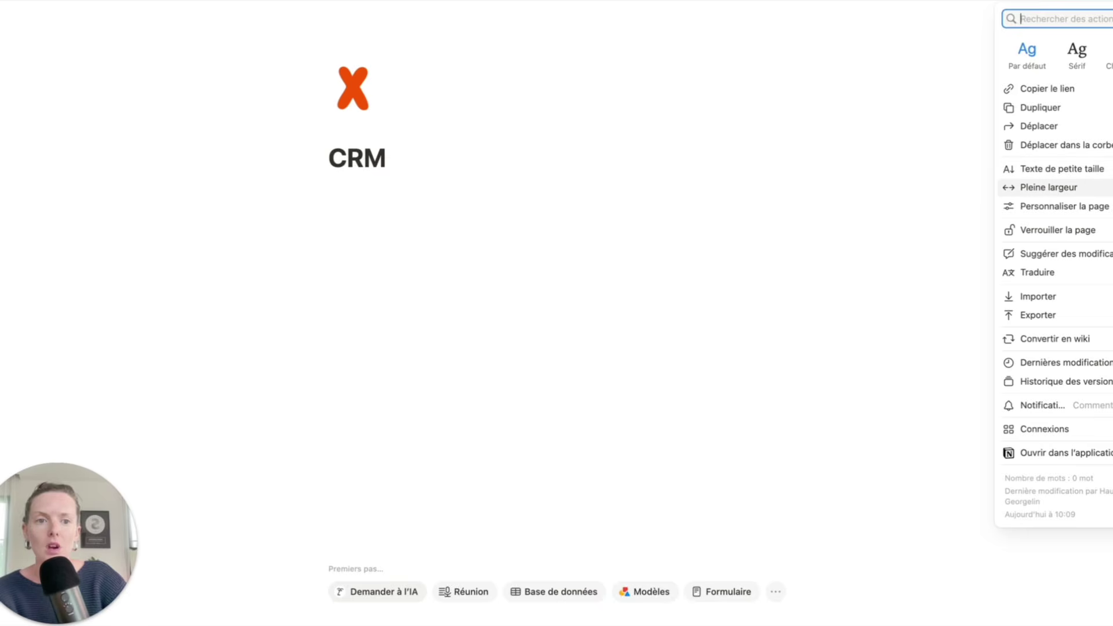
- Switch the CRM page to Pleine largeur (full width) and return to its empty body
{"action": "left_click", "coordinate": [1048, 188]}
{"action": "left_click", "coordinate": [285, 217]}
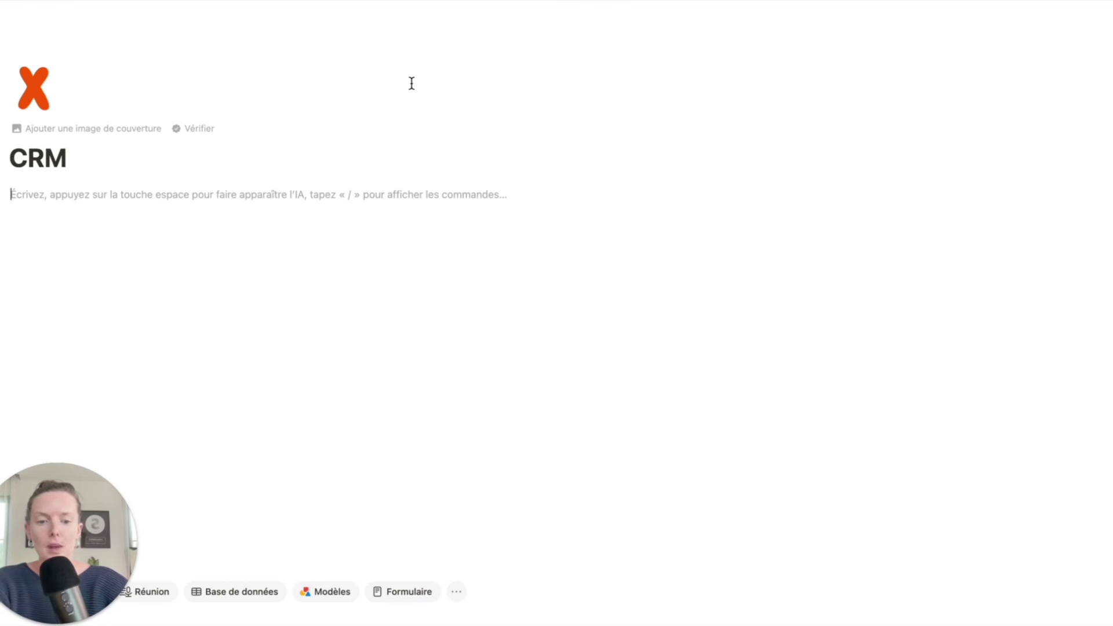
- Add a 'Mes process' sub-page listing five bulleted questions, starting 'Il se passe quoi si elle dit oui ?'
{"action": "type", "text": "/page"}
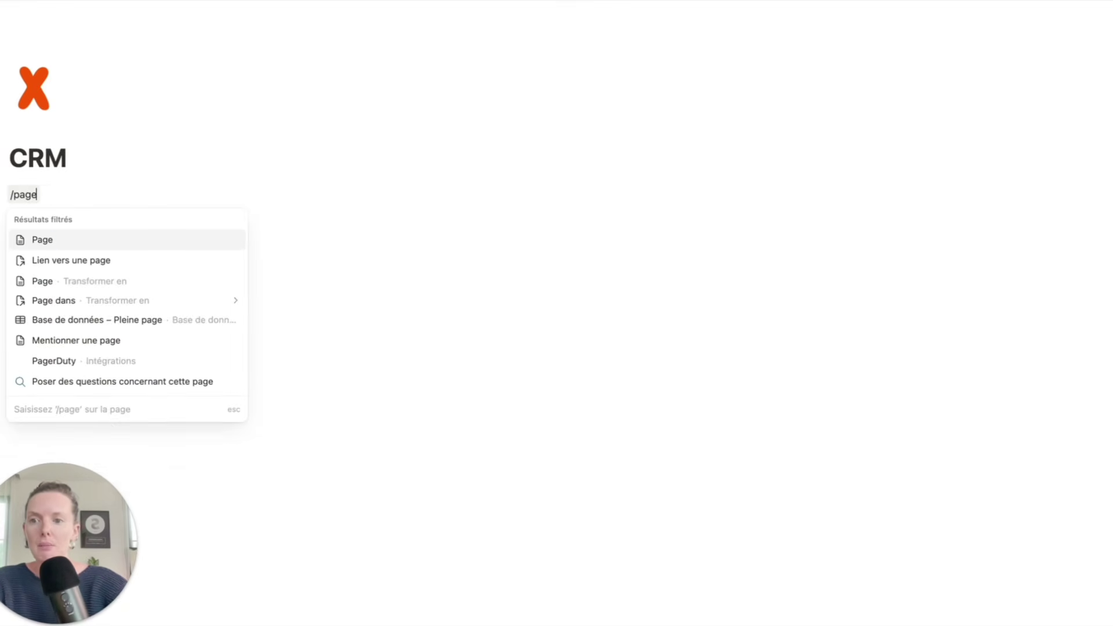
{"action": "key", "text": "Return"}
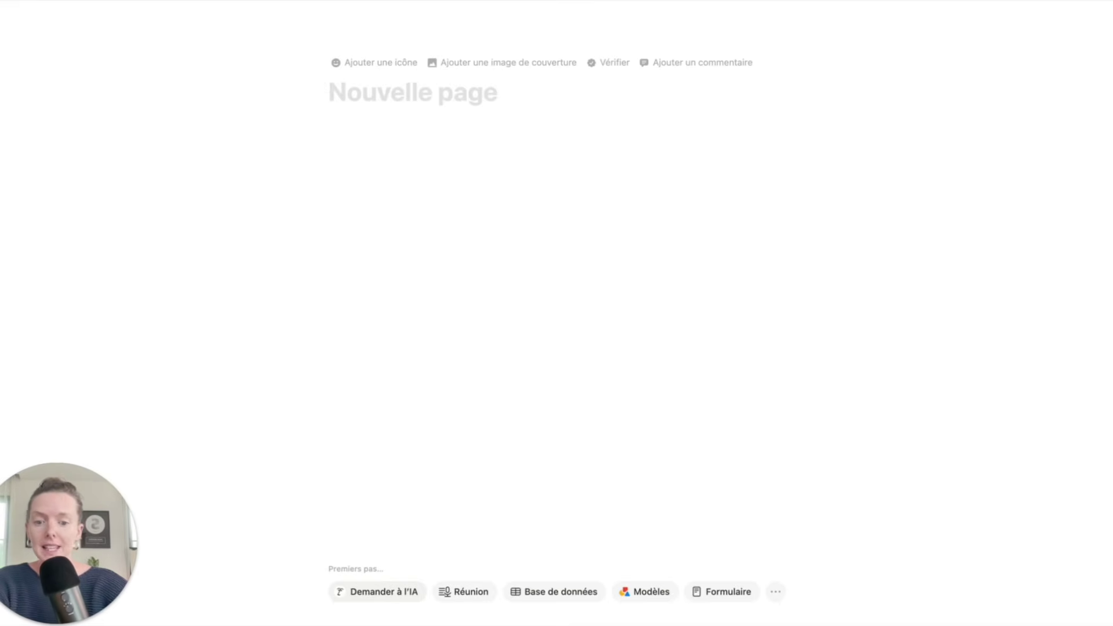
{"action": "type", "text": "Mes process"}
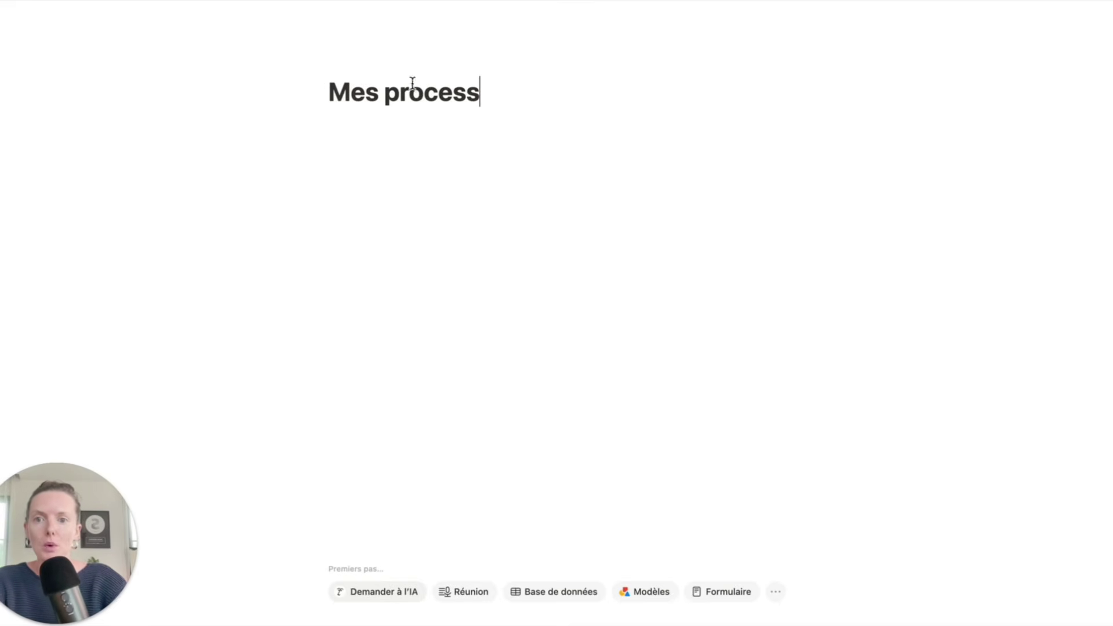
{"action": "key", "text": "Return"}
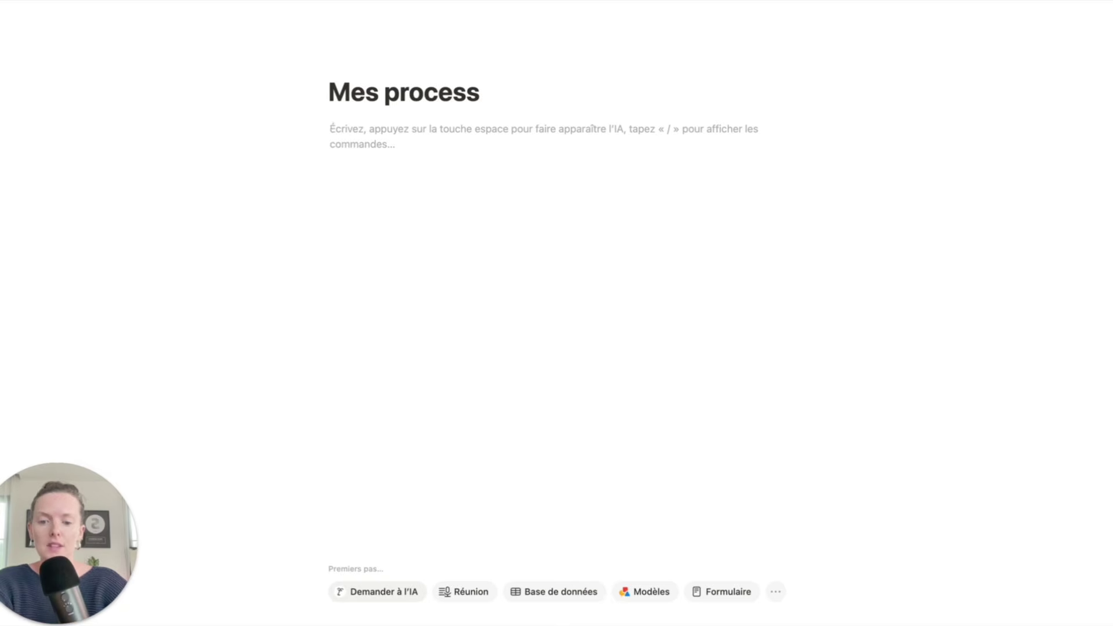
{"action": "type", "text": "Il se passe quoi si elle dit oui ? Il se passe quoi si elle dit oui mais ... Il se passe quoi si elle dit non ? Il se passe quoi si elle réponds plus ? Il se passe quoi si toi tu kiffes le profil / projet et que tu veux absolument travailler dessus ?"}
{"action": "left_click", "coordinate": [471, 313]}
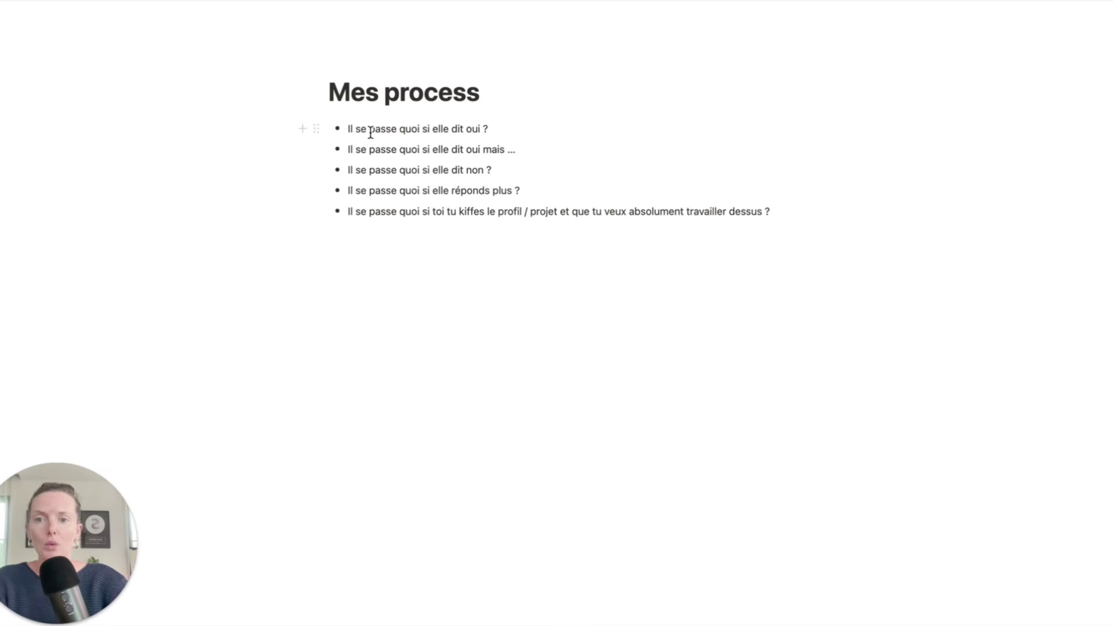
- Turn the five question bullets into toggle blocks (Menu dépliant)
{"action": "left_click_drag", "start_coordinate": [251, 124], "coordinate": [397, 213]}
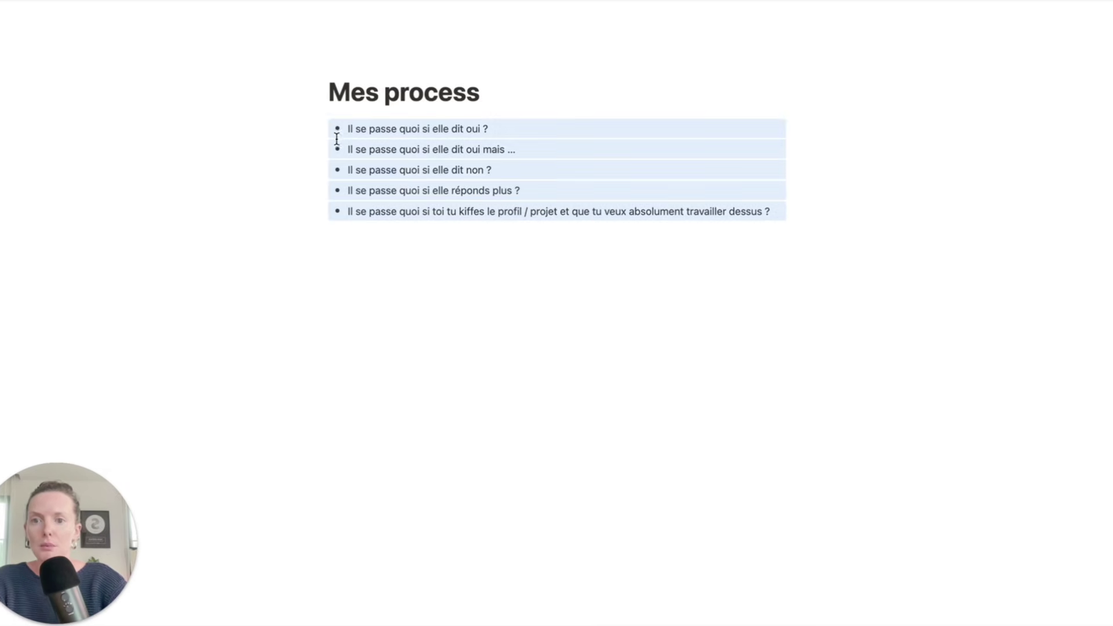
{"action": "left_click_drag", "start_coordinate": [264, 122], "coordinate": [398, 215]}
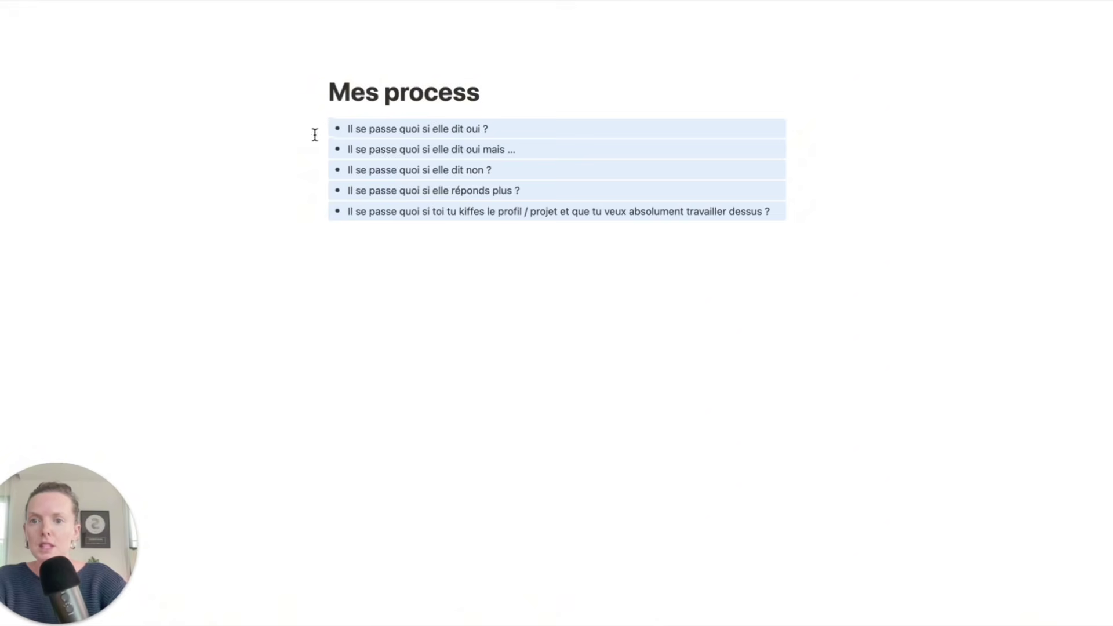
{"action": "left_click", "coordinate": [316, 128]}
{"action": "mouse_move", "coordinate": [279, 74]}
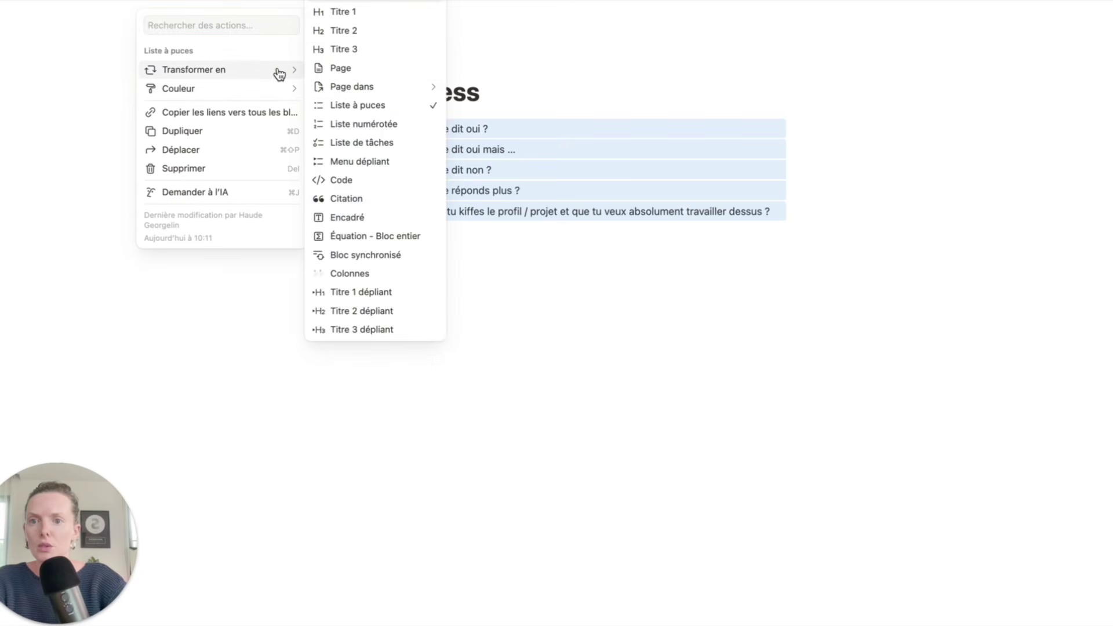
{"action": "left_click", "coordinate": [380, 163]}
- Collapse all five question toggles and go back to the parent CRM page
{"action": "left_click", "coordinate": [402, 162]}
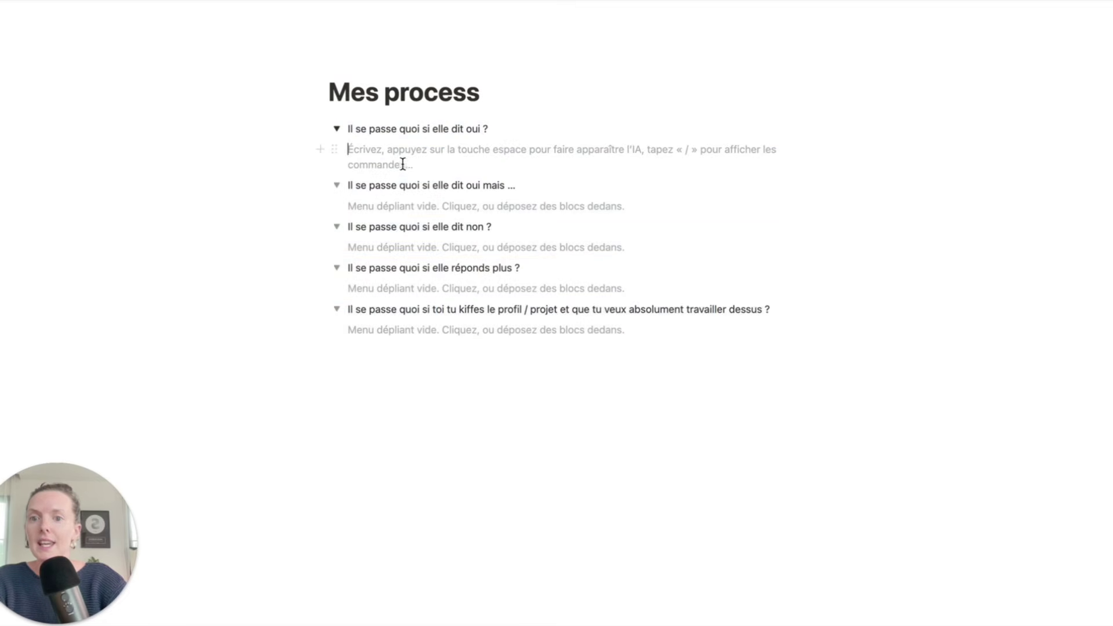
{"action": "left_click", "coordinate": [405, 207]}
{"action": "left_click", "coordinate": [405, 246]}
{"action": "left_click", "coordinate": [408, 294]}
{"action": "left_click", "coordinate": [397, 339]}
{"action": "left_click", "coordinate": [336, 293]}
{"action": "left_click", "coordinate": [337, 252]}
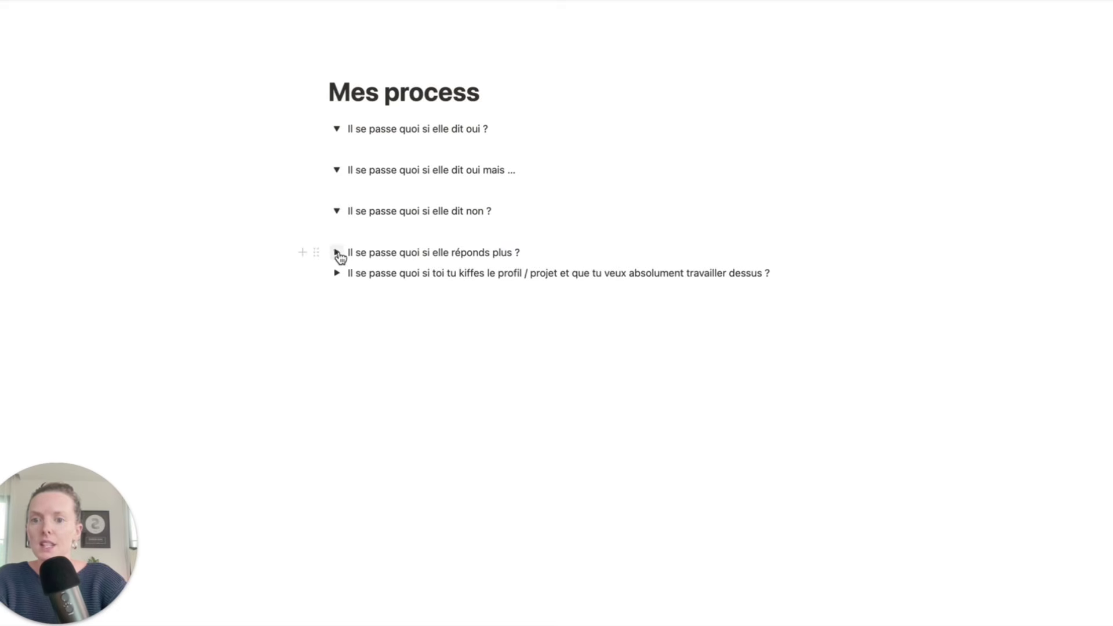
{"action": "left_click", "coordinate": [337, 210]}
{"action": "left_click", "coordinate": [337, 170]}
{"action": "left_click", "coordinate": [337, 129]}
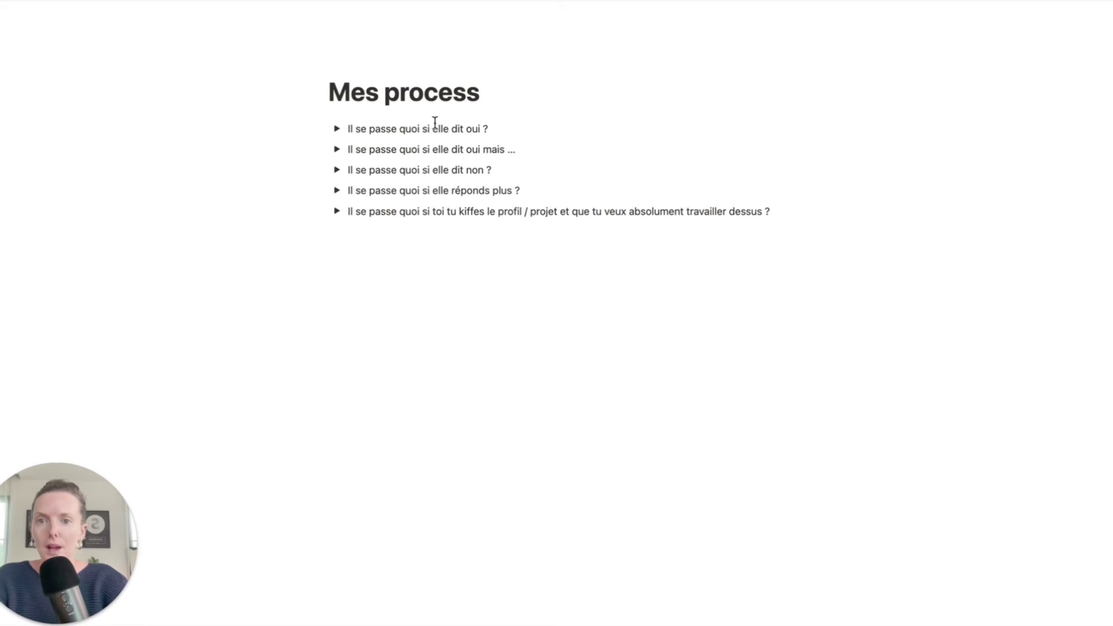
{"action": "key", "text": "super+bracketleft"}
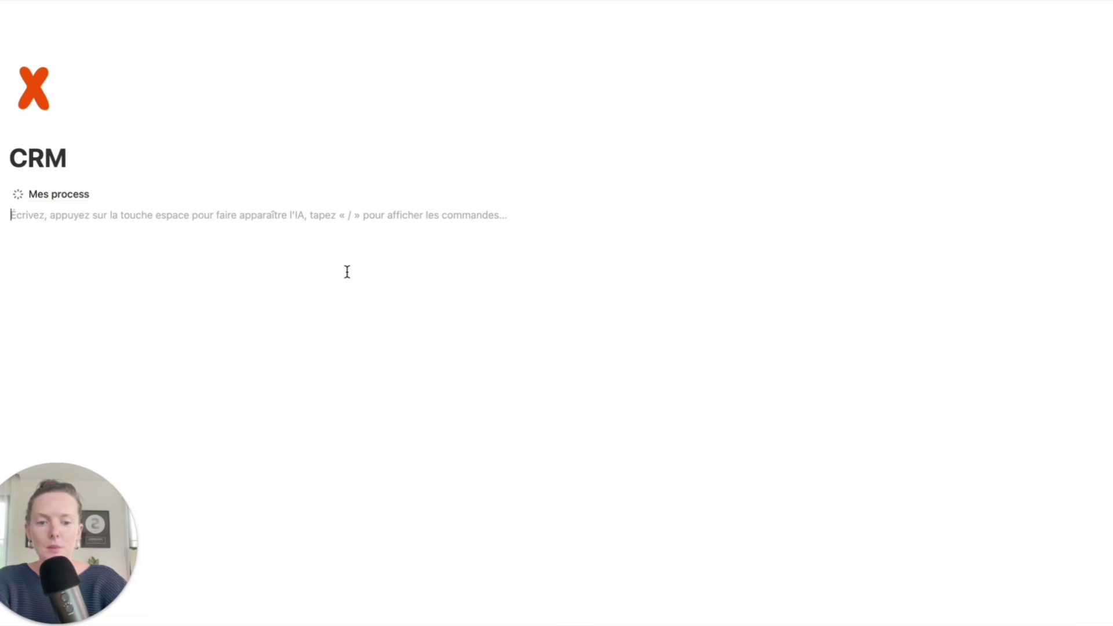
- Insert a kanban board database named CRM and hide its title
{"action": "type", "text": "/"}
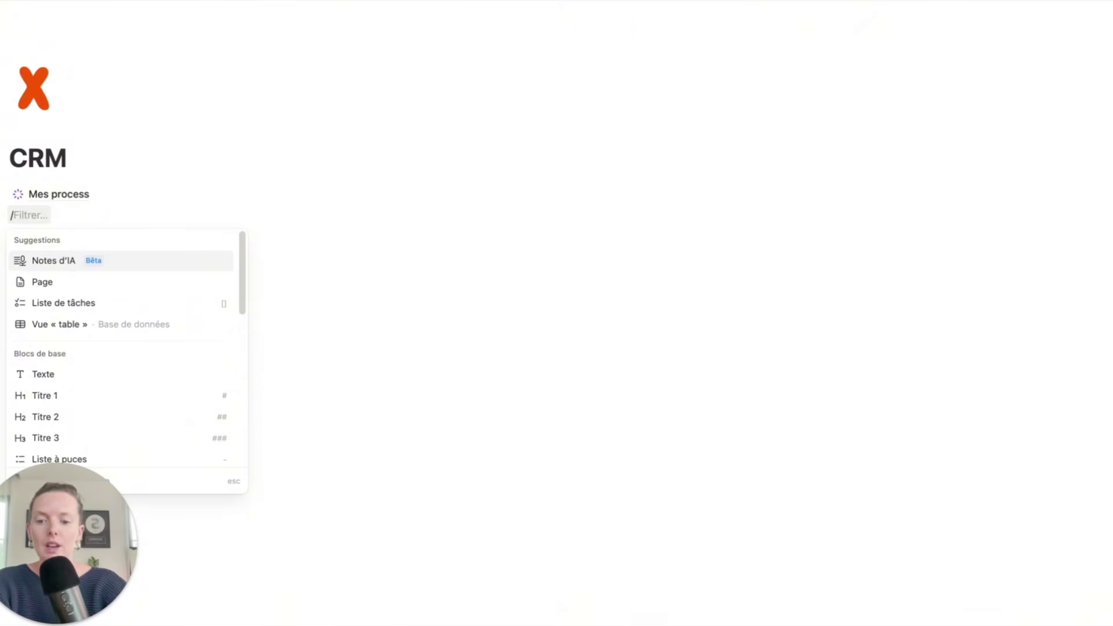
{"action": "type", "text": "data"}
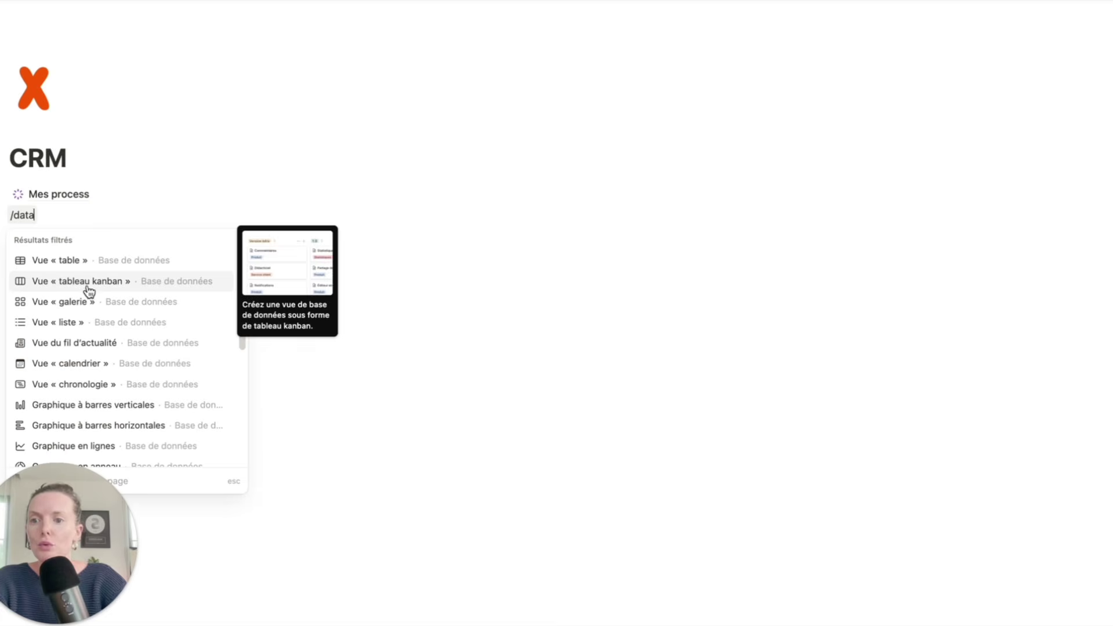
{"action": "left_click", "coordinate": [121, 285]}
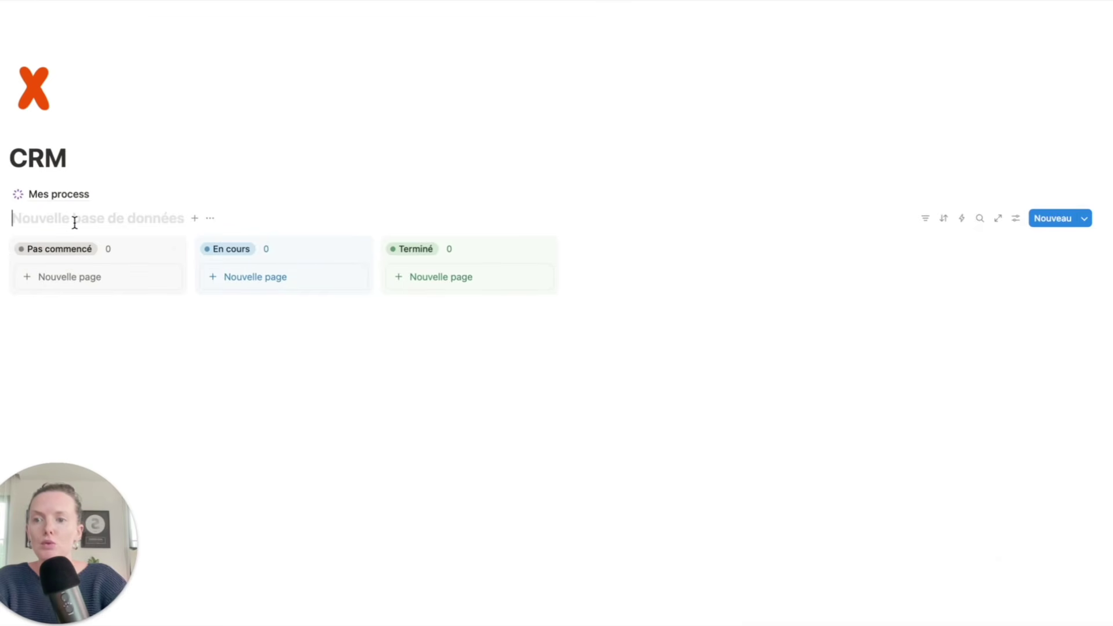
{"action": "left_click", "coordinate": [125, 219]}
{"action": "type", "text": "CRM"}
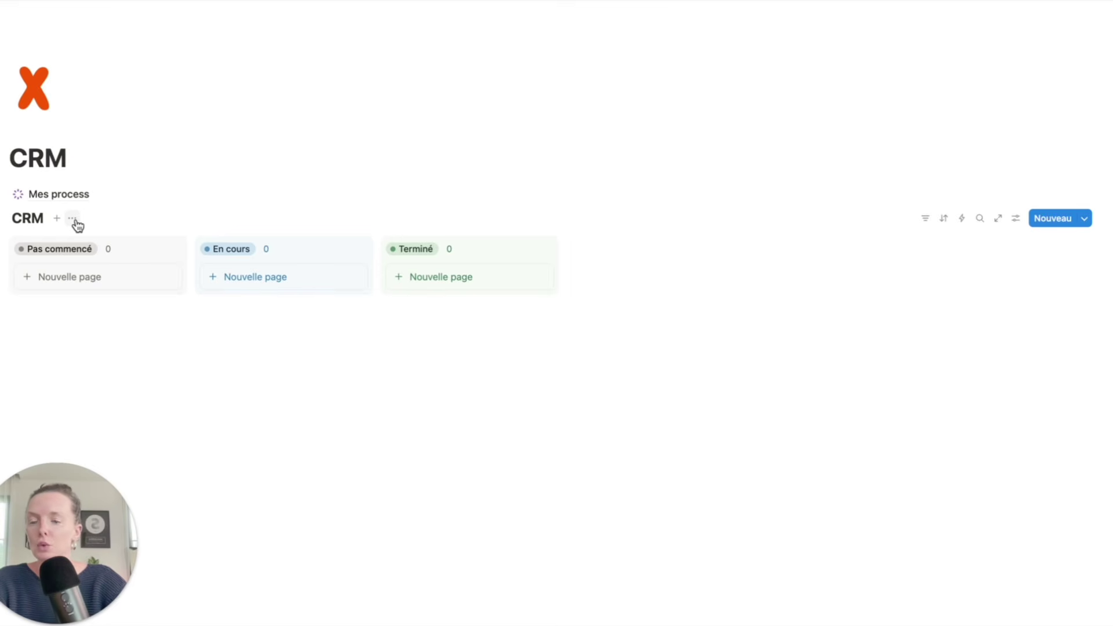
{"action": "left_click", "coordinate": [72, 220]}
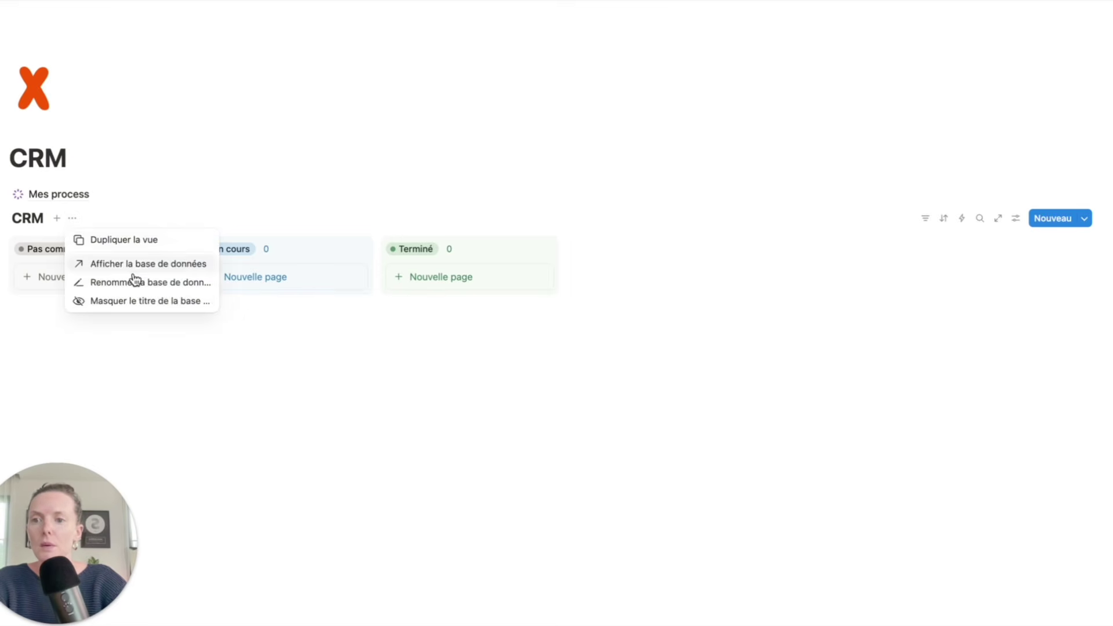
{"action": "left_click", "coordinate": [124, 302]}
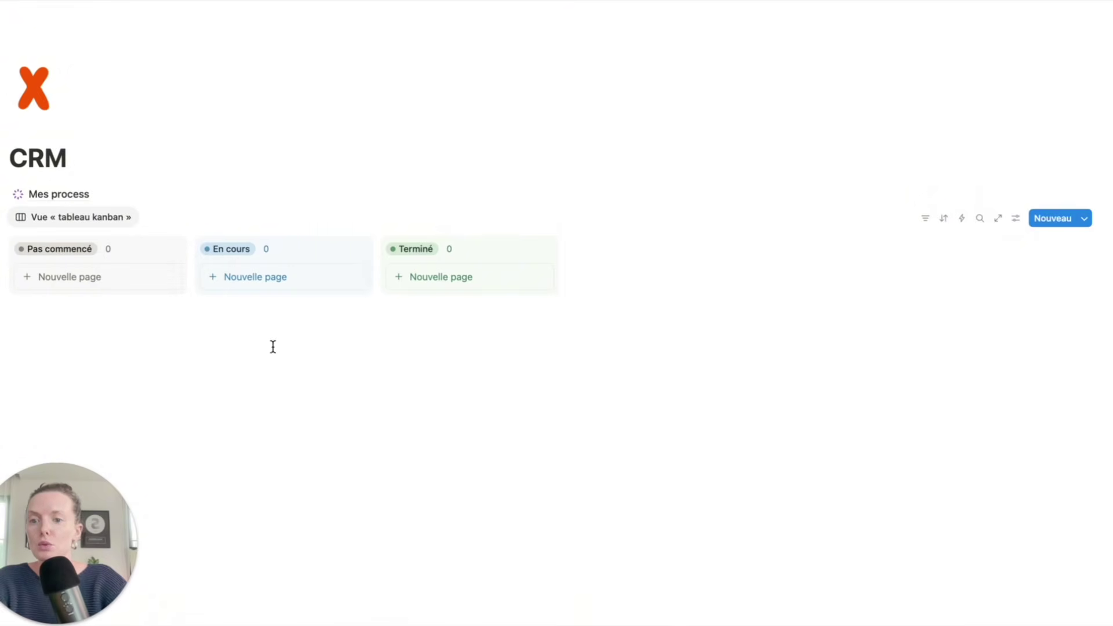
- Clear the board view's name and give the view a sparkle icon
{"action": "left_click", "coordinate": [73, 219]}
{"action": "left_click", "coordinate": [64, 241]}
{"action": "left_click_drag", "start_coordinate": [1106, 271], "coordinate": [1007, 271]}
{"action": "key", "text": "BackSpace"}
{"action": "left_click", "coordinate": [990, 270]}
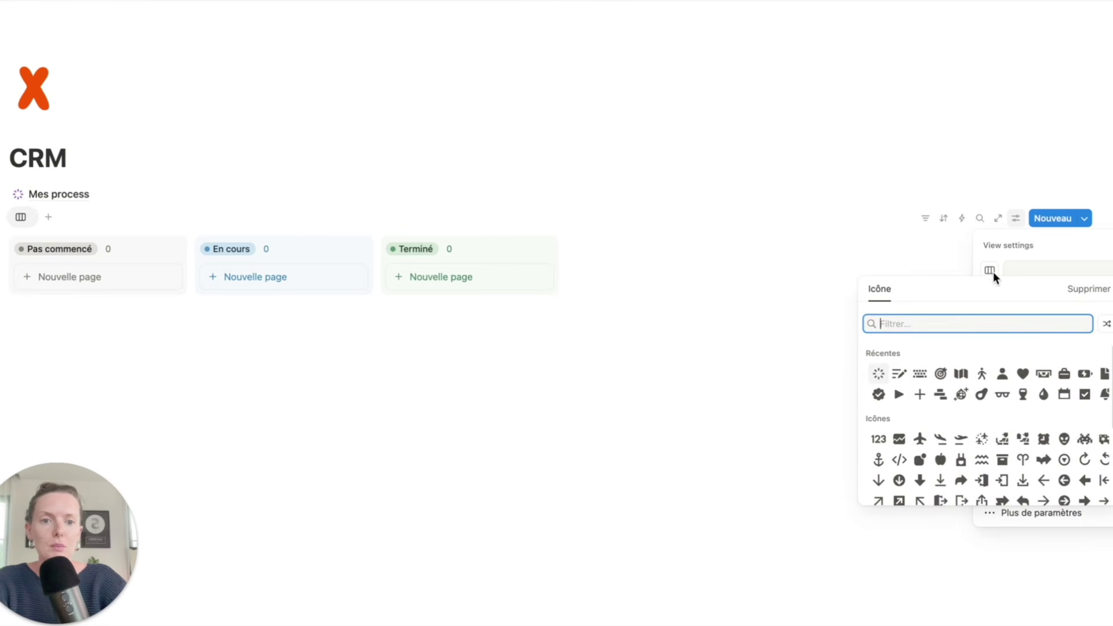
{"action": "left_click", "coordinate": [876, 373]}
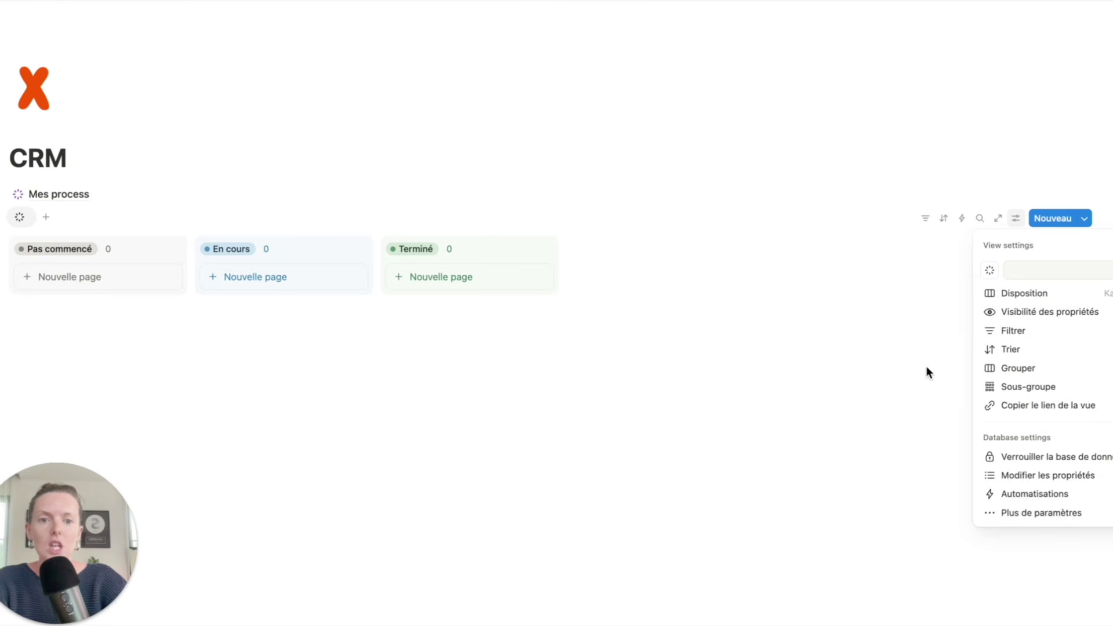
{"action": "left_click", "coordinate": [631, 371]}
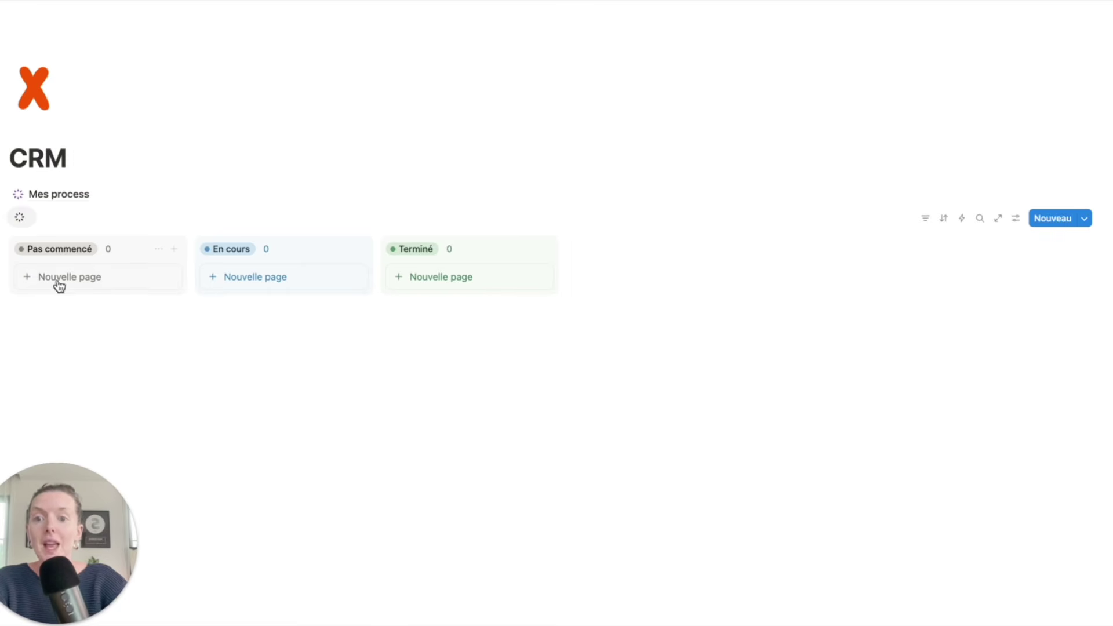
- Add a card under Pas commencé, open it, and rename its Assignation property to En charge
{"action": "left_click", "coordinate": [109, 280]}
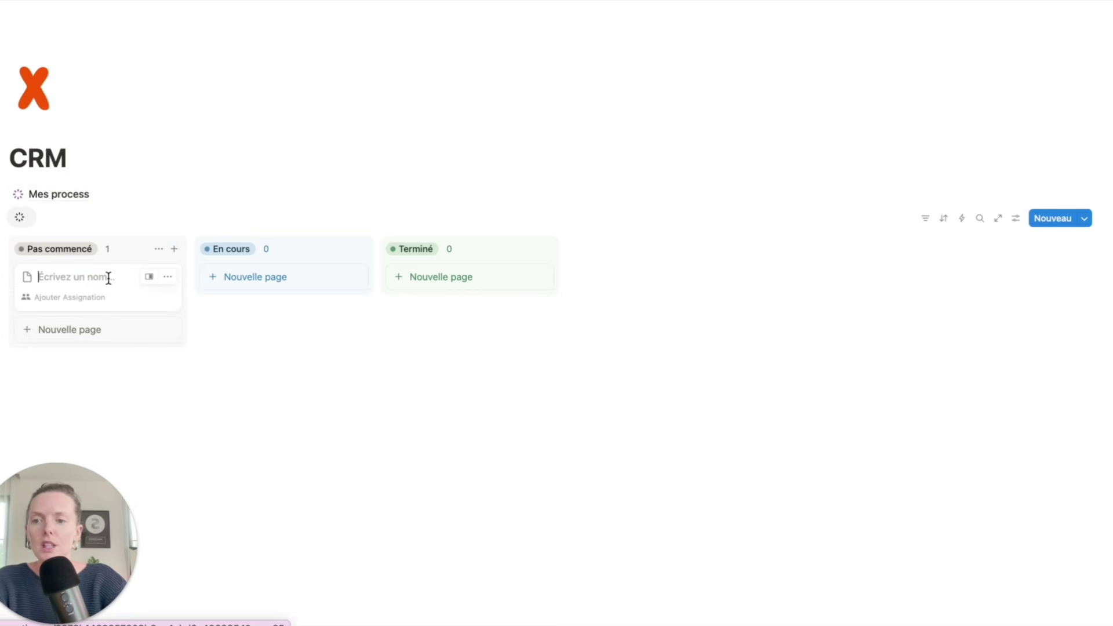
{"action": "left_click", "coordinate": [149, 279]}
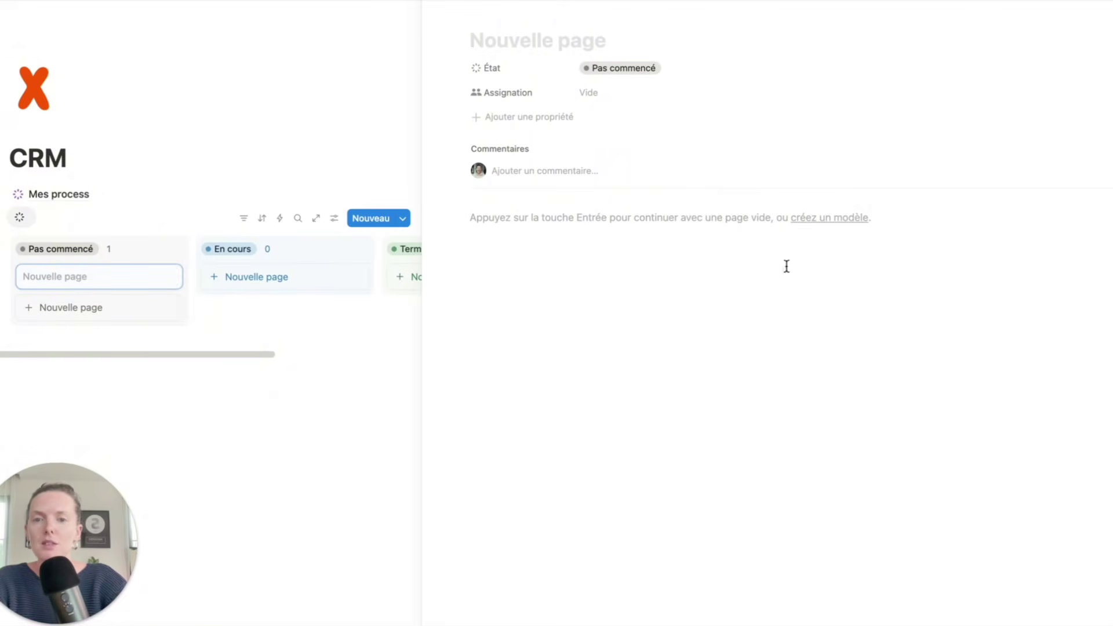
{"action": "left_click", "coordinate": [520, 93]}
{"action": "left_click", "coordinate": [526, 114]}
{"action": "double_click", "coordinate": [545, 121]}
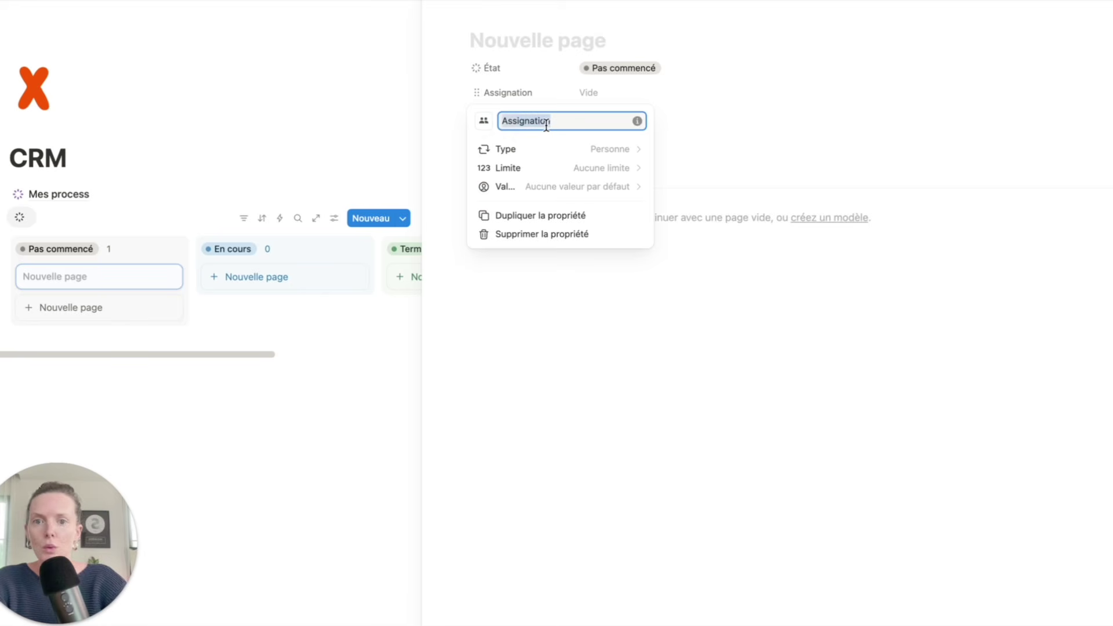
{"action": "type", "text": "En cahr"}
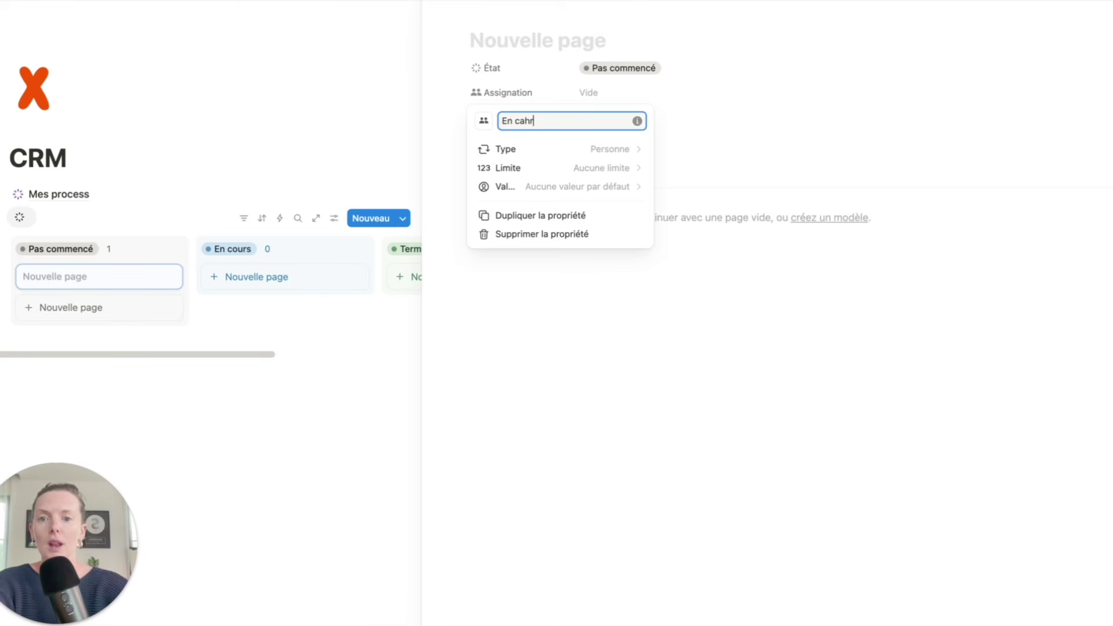
{"action": "key", "text": "BackSpace"}
{"action": "key", "text": "BackSpace"}
{"action": "key", "text": "BackSpace"}
{"action": "type", "text": "harge"}
{"action": "key", "text": "Return"}
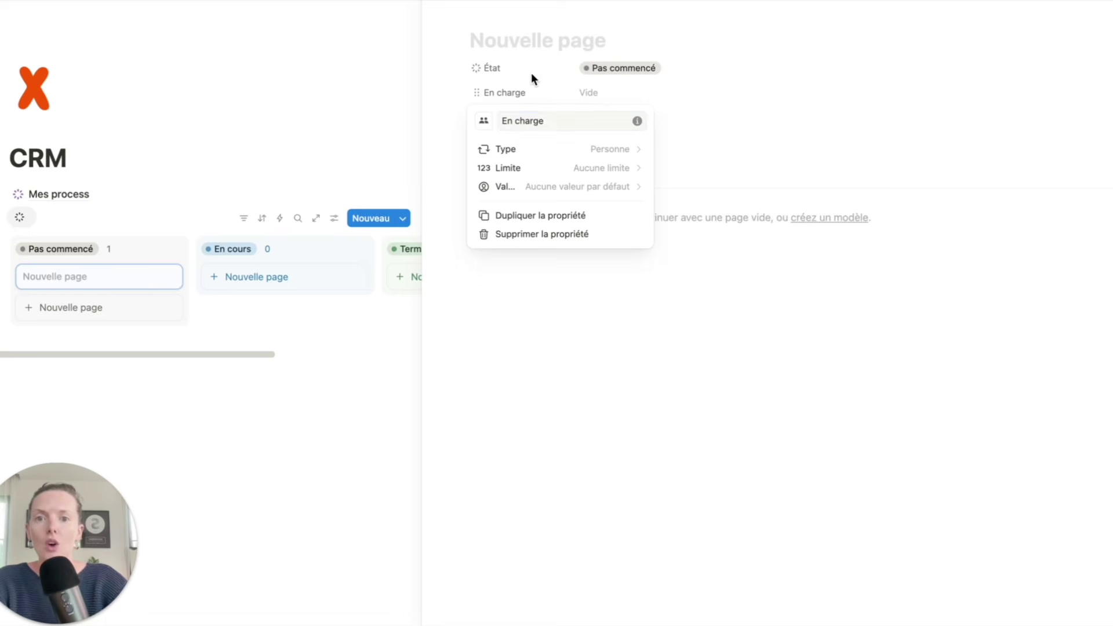
- Delete the État property from the CRM entries
{"action": "left_click", "coordinate": [634, 70]}
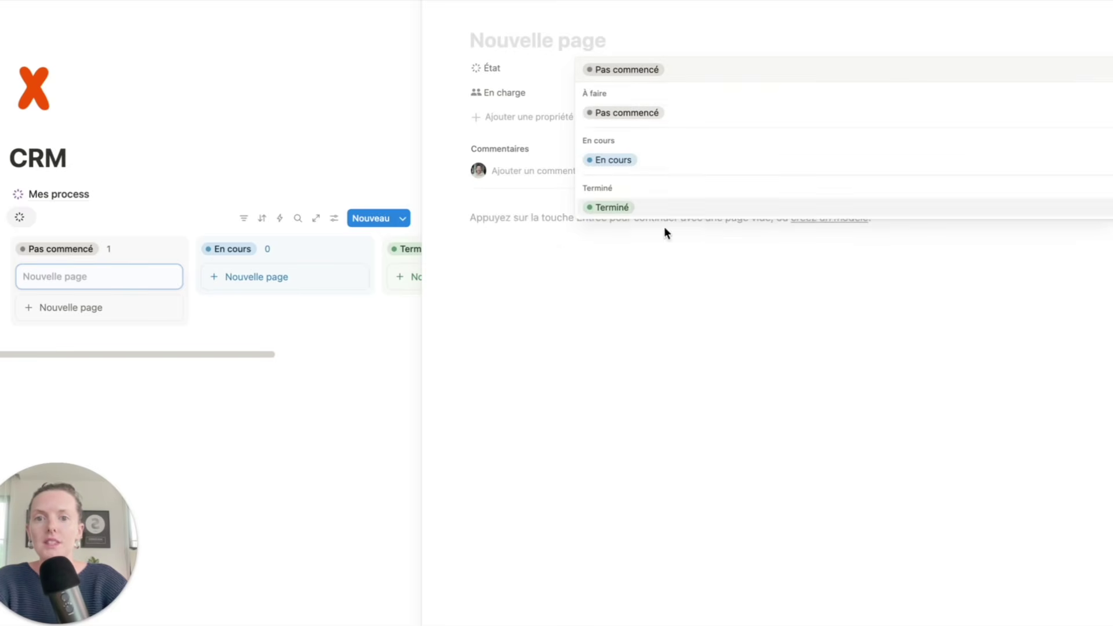
{"action": "left_click", "coordinate": [554, 93]}
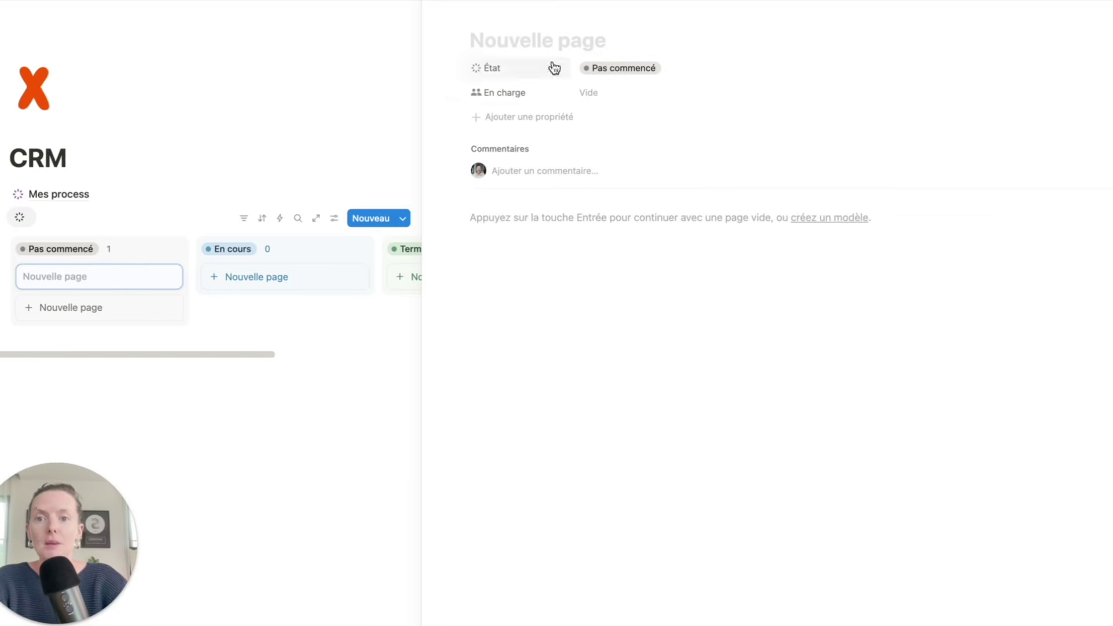
{"action": "left_click", "coordinate": [487, 73]}
{"action": "left_click", "coordinate": [544, 191]}
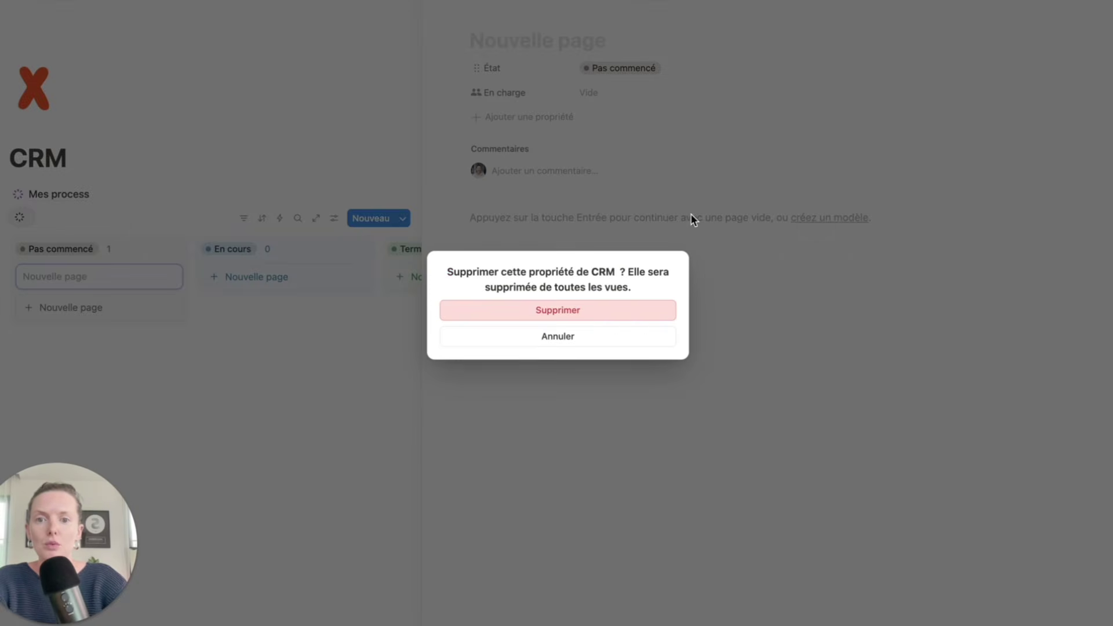
{"action": "left_click", "coordinate": [605, 310]}
- Add a single-select property named Statut and paste the status list into the card body
{"action": "left_click", "coordinate": [524, 93]}
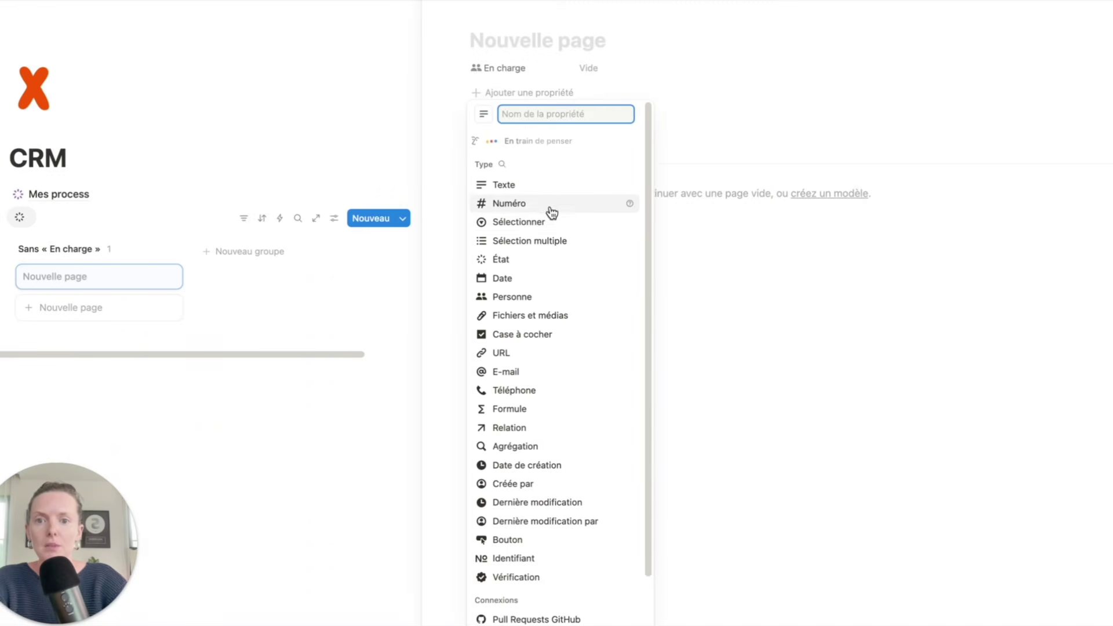
{"action": "left_click", "coordinate": [527, 223]}
{"action": "double_click", "coordinate": [539, 121]}
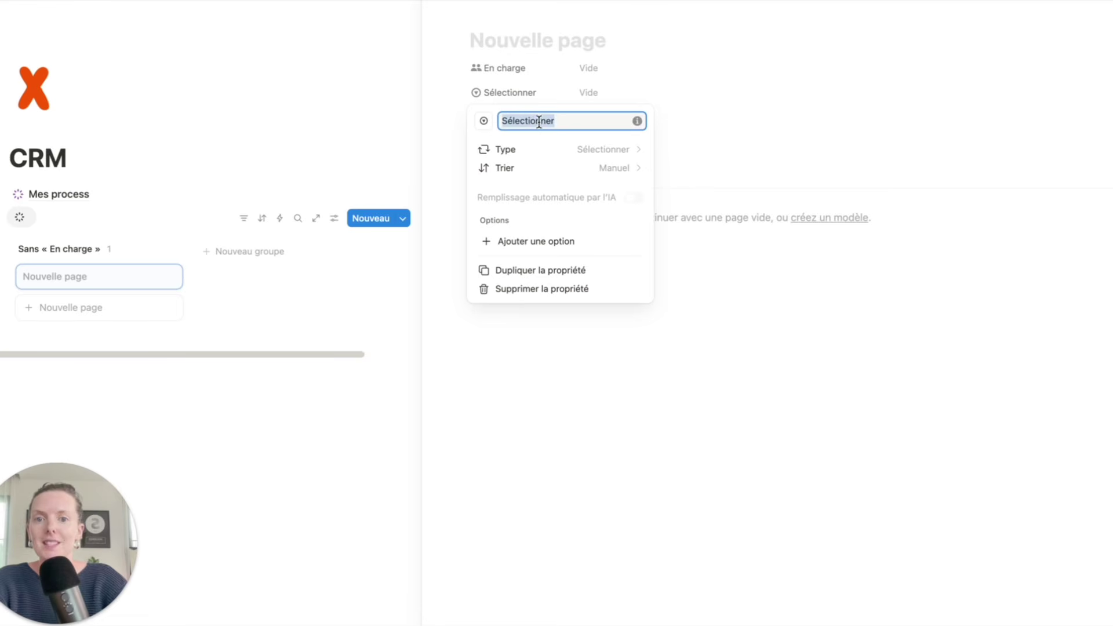
{"action": "type", "text": "Statut"}
{"action": "key", "text": "Return"}
{"action": "left_click", "coordinate": [612, 95]}
{"action": "left_click", "coordinate": [676, 326]}
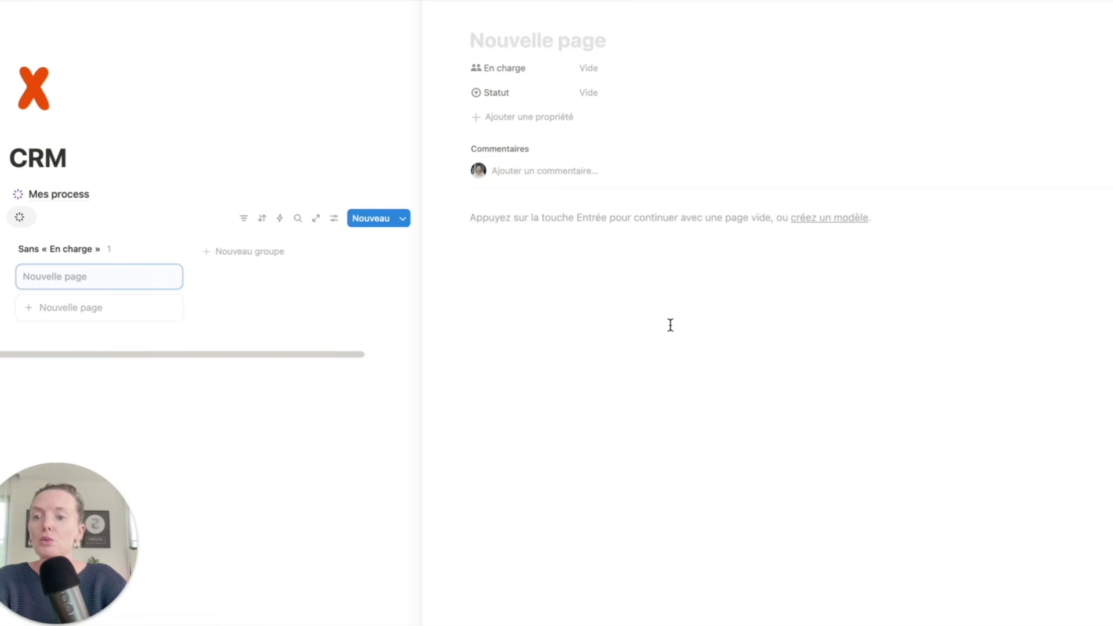
{"action": "type", "text": "Qualifié Pas Qualifié Premier contact En discussion A recontacter Proposition envoyée Proposition en validation Client en cours Client terminé"}
- Create 'Premier contact' as the first Statut option from the pasted list
{"action": "key", "text": "Escape"}
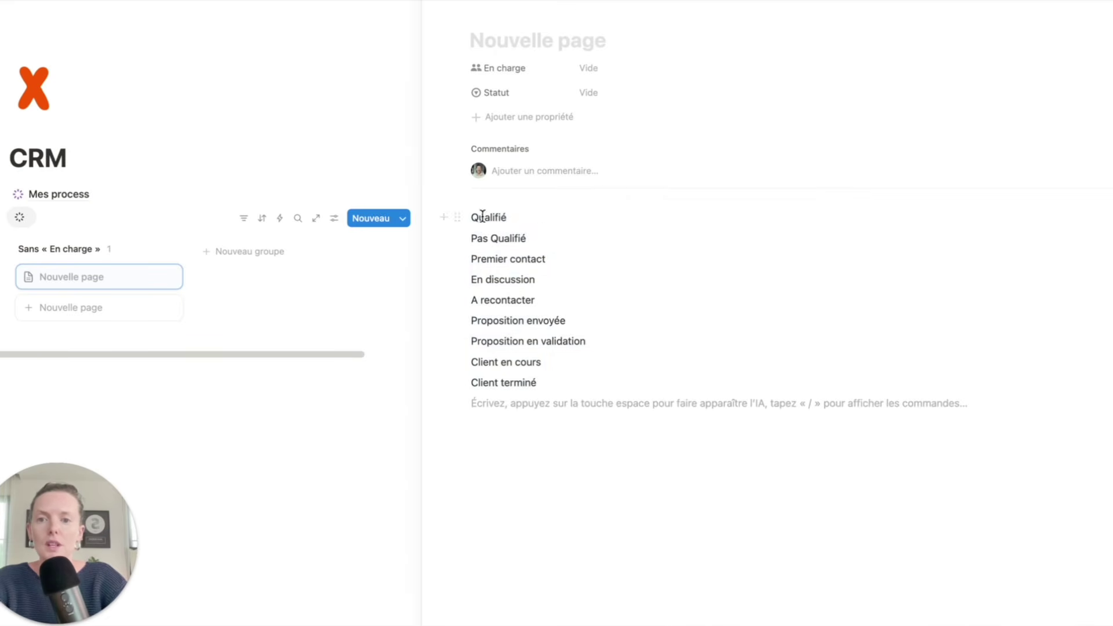
{"action": "left_click", "coordinate": [489, 219]}
{"action": "double_click", "coordinate": [489, 219]}
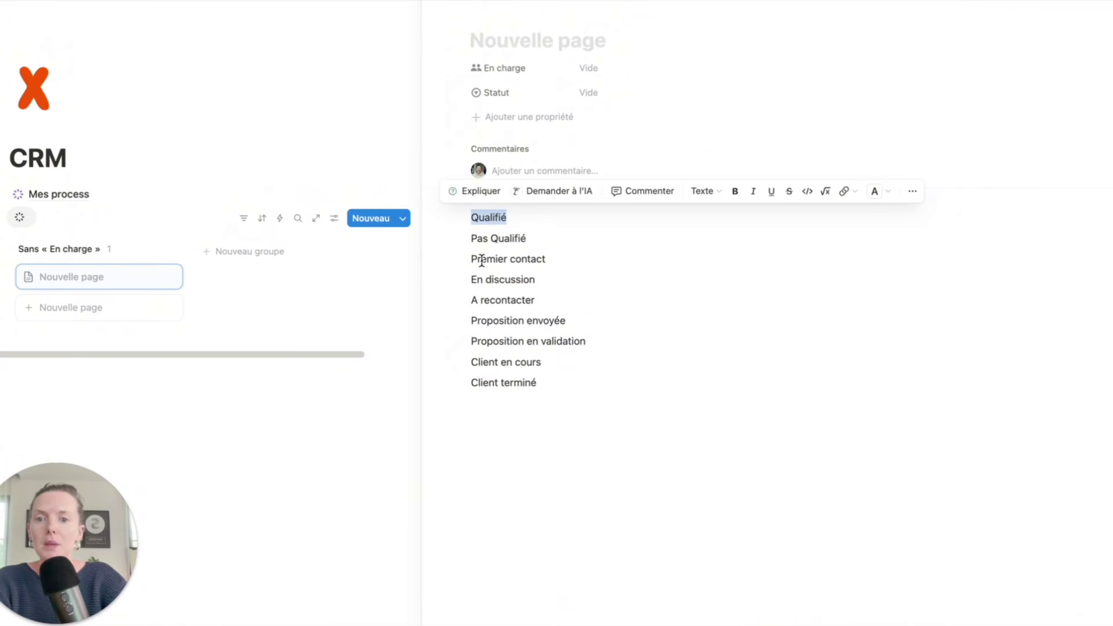
{"action": "left_click_drag", "start_coordinate": [470, 262], "coordinate": [599, 256]}
{"action": "key", "text": "ctrl+c"}
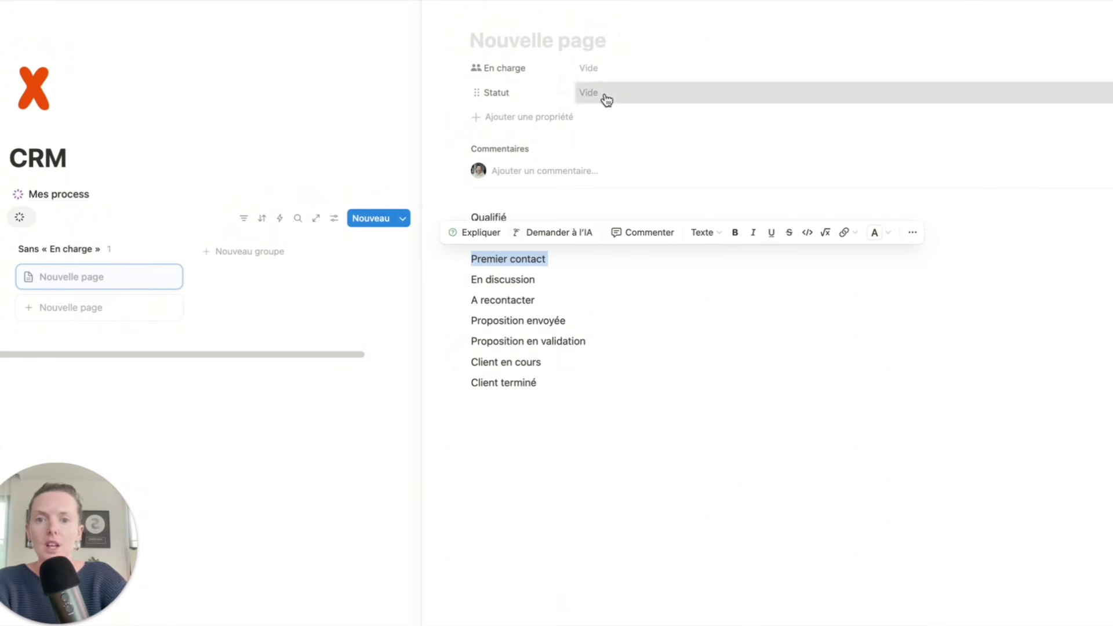
{"action": "left_click", "coordinate": [603, 98]}
{"action": "key", "text": "ctrl+v"}
{"action": "left_click", "coordinate": [653, 145]}
- Add the remaining statuses, such as A recontacter through Client en cours, as Statut options
{"action": "left_click_drag", "start_coordinate": [471, 279], "coordinate": [560, 280]}
{"action": "left_click_drag", "start_coordinate": [470, 300], "coordinate": [688, 296]}
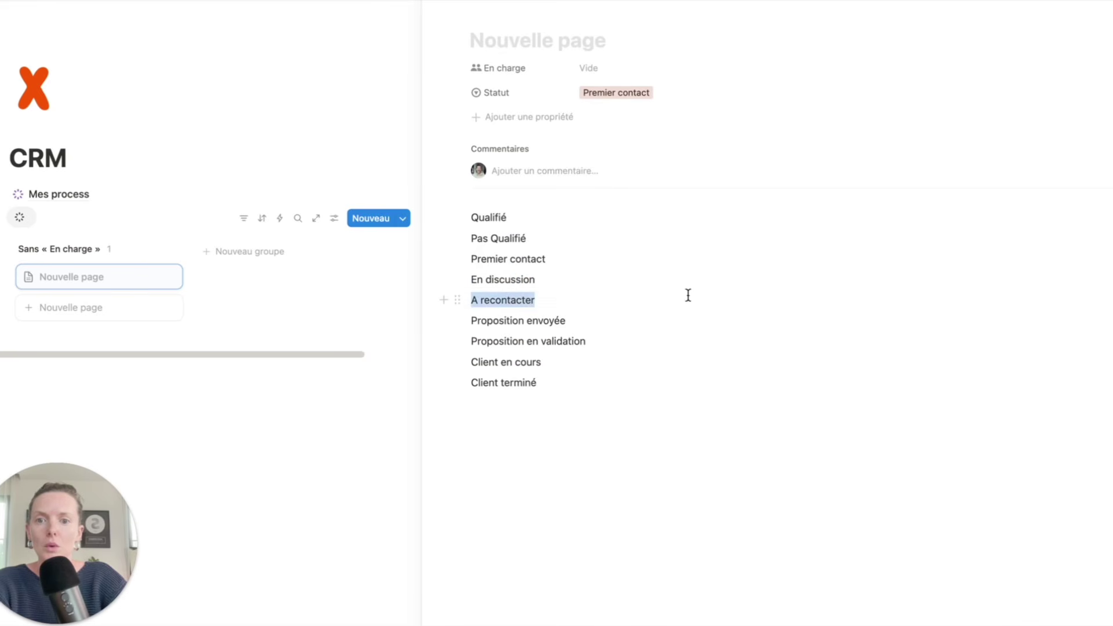
{"action": "left_click", "coordinate": [690, 95]}
{"action": "key", "text": "ctrl+v"}
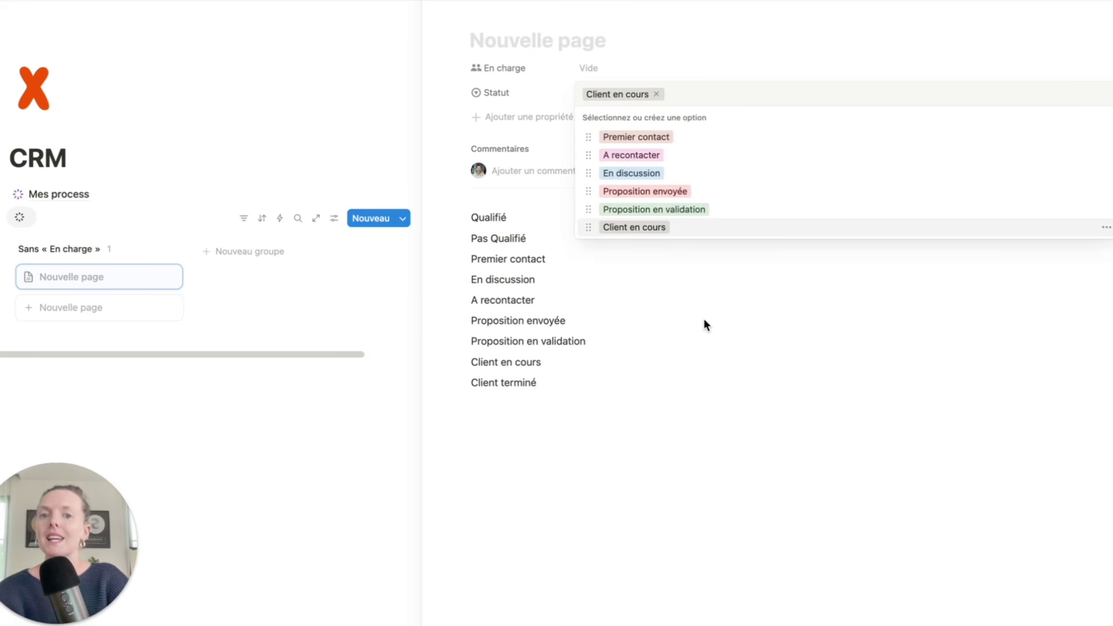
- Delete the pasted status lines from the card body and close the side peek
{"action": "left_click", "coordinate": [662, 429]}
{"action": "left_click_drag", "start_coordinate": [601, 432], "coordinate": [520, 220]}
{"action": "key", "text": "BackSpace"}
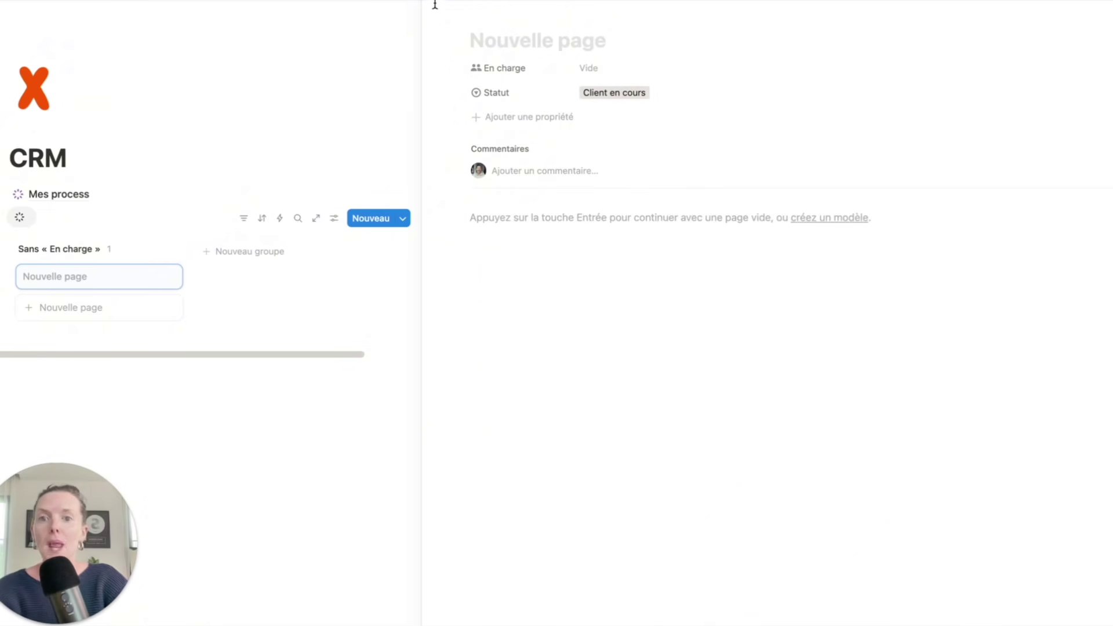
{"action": "left_click", "coordinate": [352, 79]}
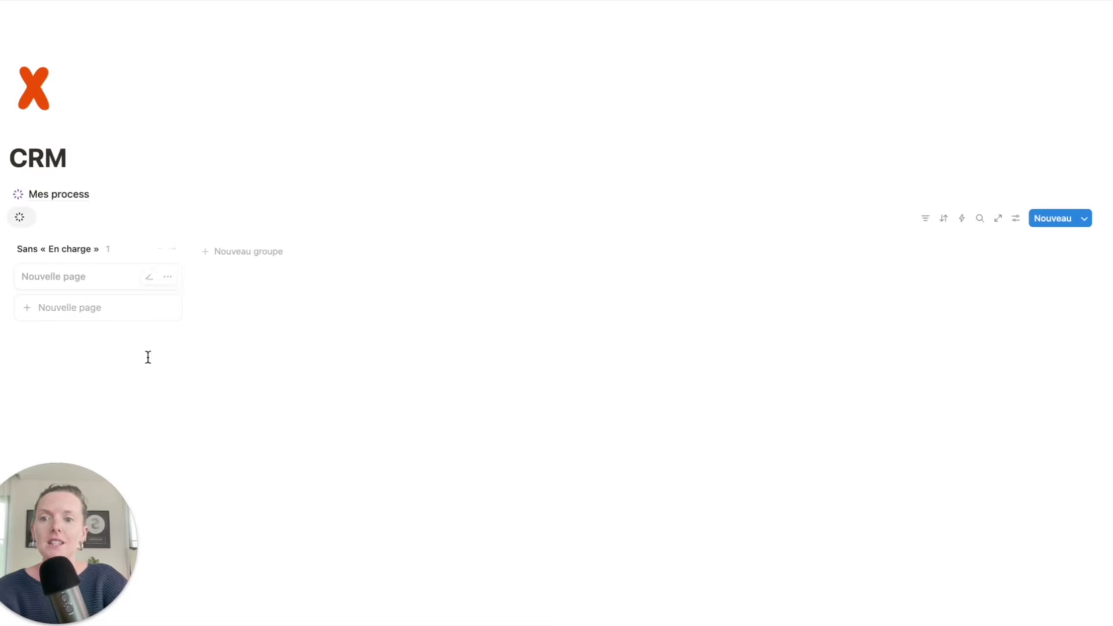
- Group the board by Statut and show the A recontacter, En discussion, Premier contact and Proposition groups
{"action": "left_click", "coordinate": [1013, 220]}
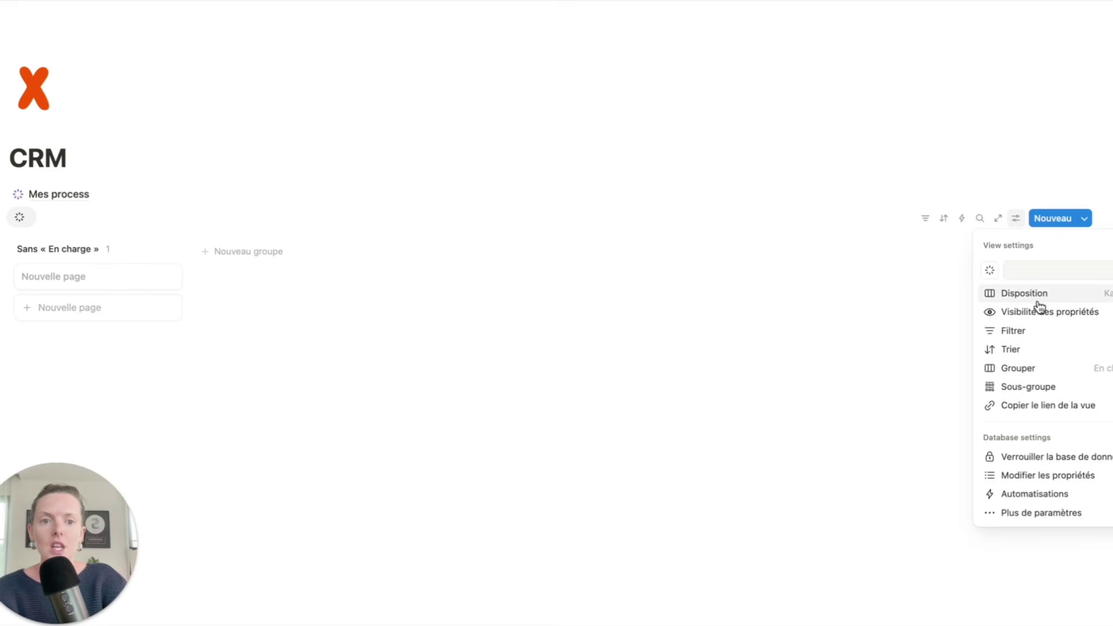
{"action": "left_click", "coordinate": [1101, 300]}
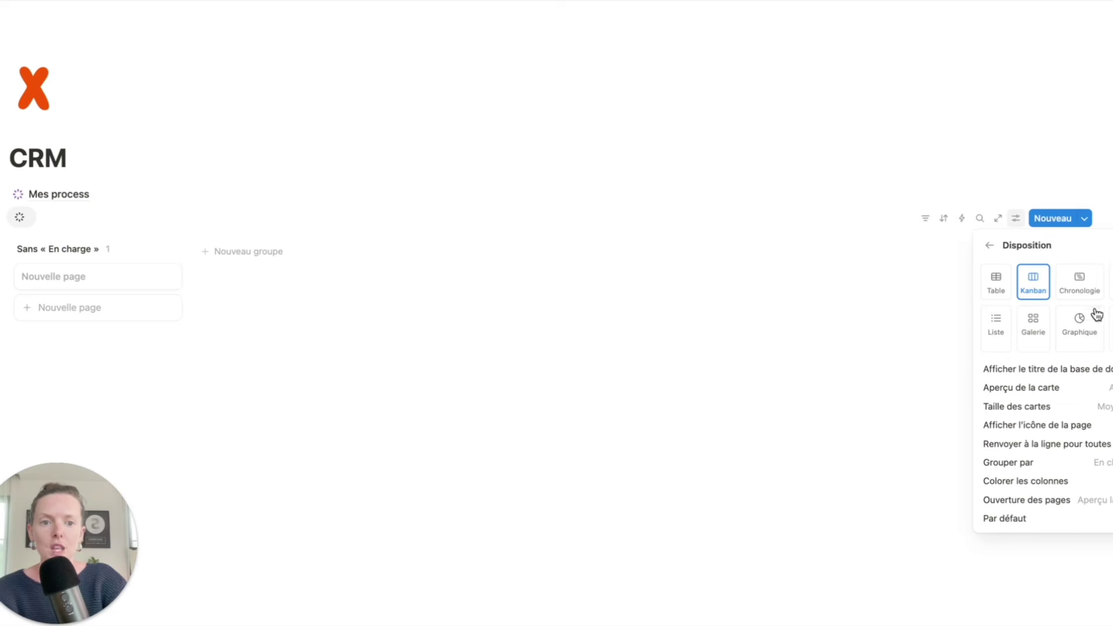
{"action": "left_click", "coordinate": [1097, 471]}
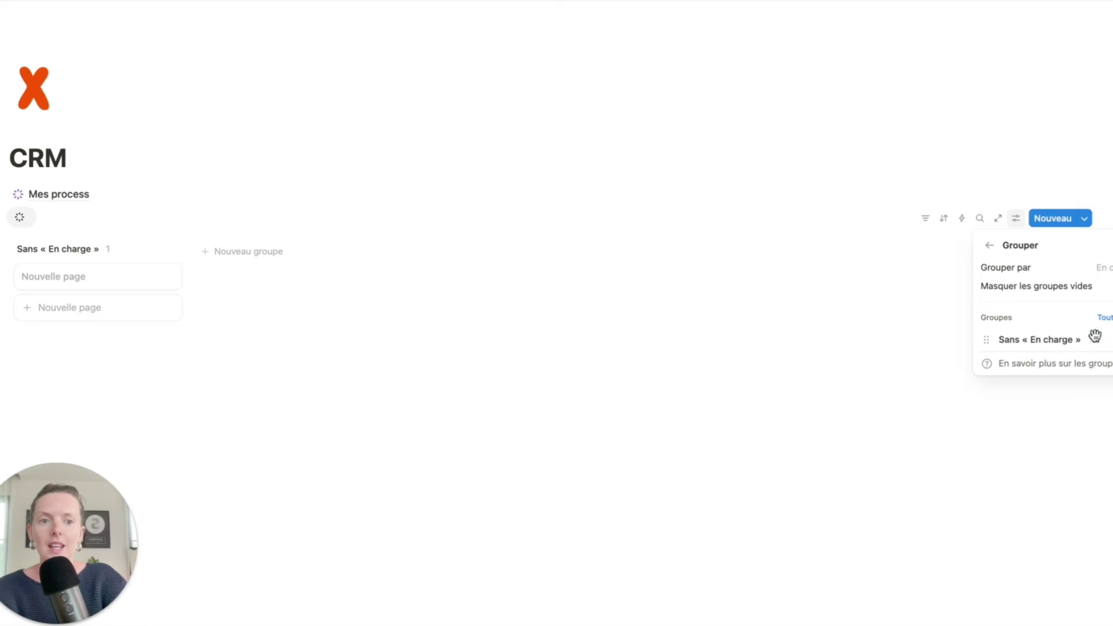
{"action": "left_click", "coordinate": [1102, 271]}
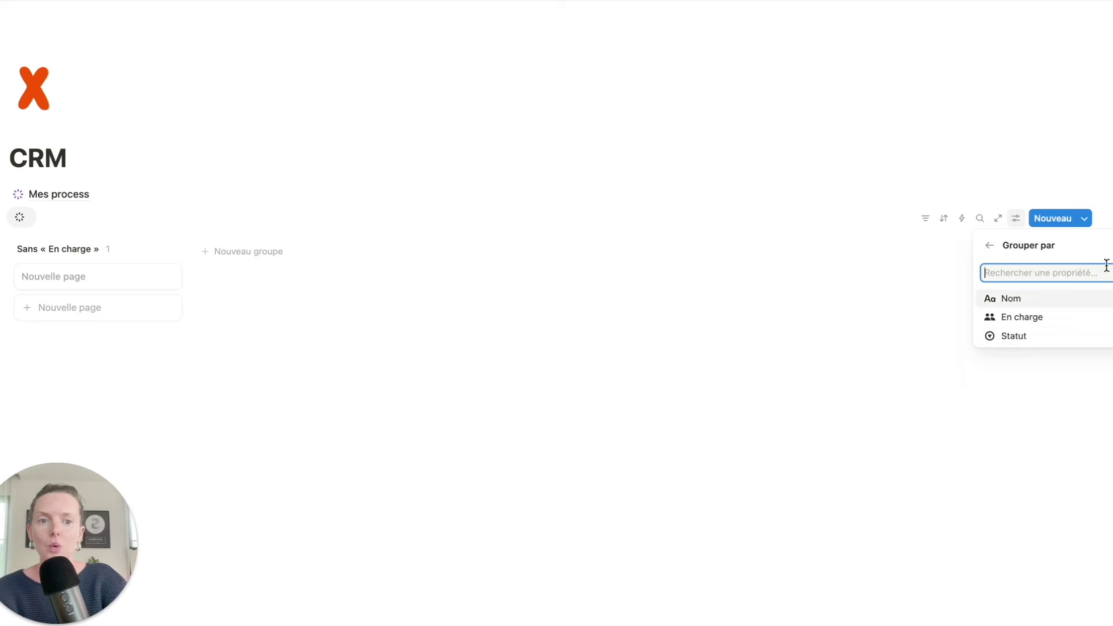
{"action": "left_click", "coordinate": [1045, 342]}
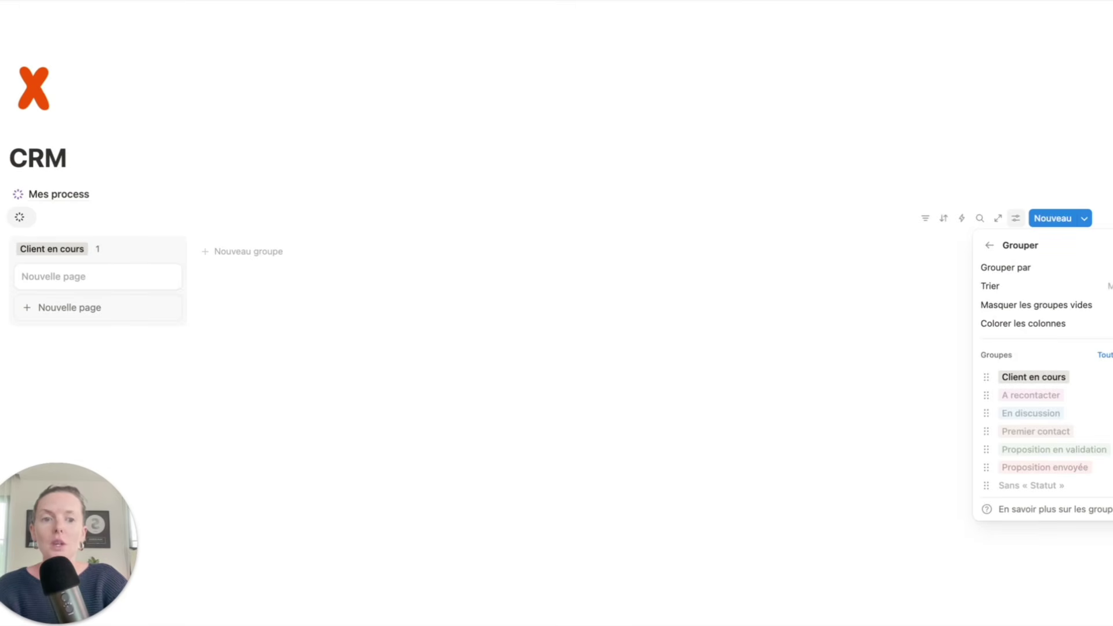
{"action": "left_click", "coordinate": [1108, 395]}
{"action": "left_click", "coordinate": [1108, 413]}
{"action": "left_click", "coordinate": [1108, 431]}
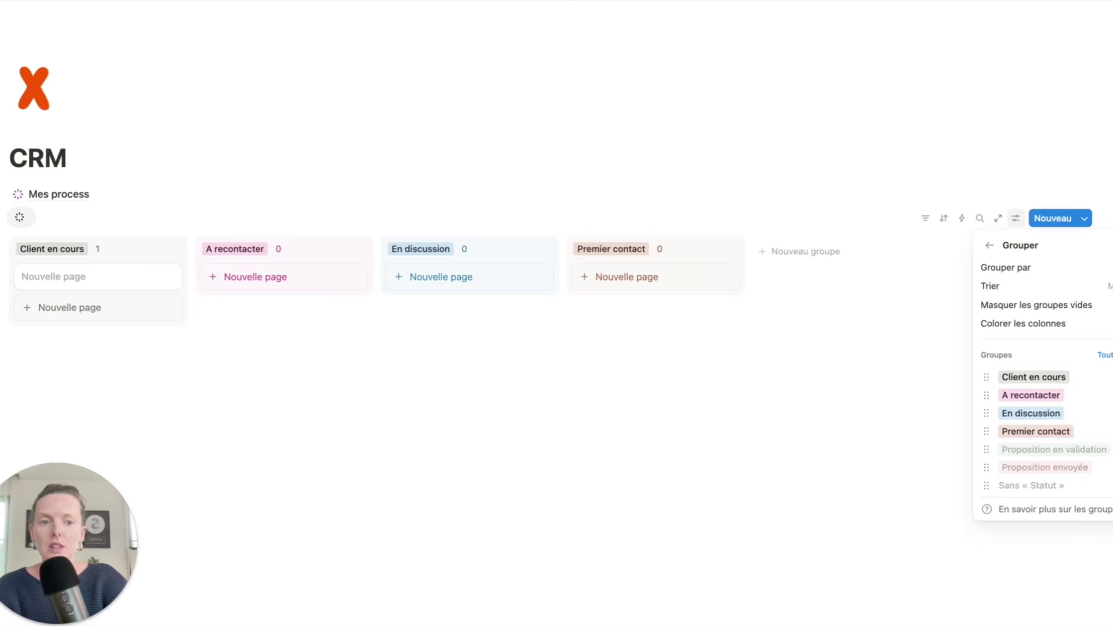
{"action": "left_click", "coordinate": [1108, 450]}
{"action": "left_click", "coordinate": [1108, 467]}
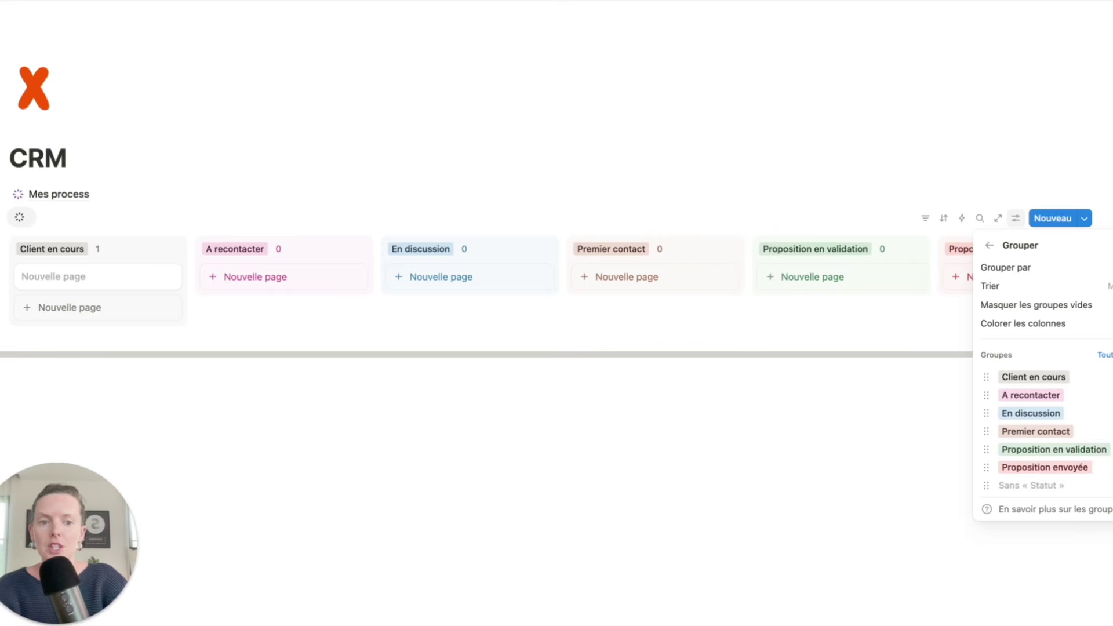
{"action": "left_click", "coordinate": [713, 451]}
- Move the card to A recontacter, put Premier contact first and Proposition envoyée before Proposition en validation
{"action": "left_click_drag", "start_coordinate": [58, 284], "coordinate": [270, 267]}
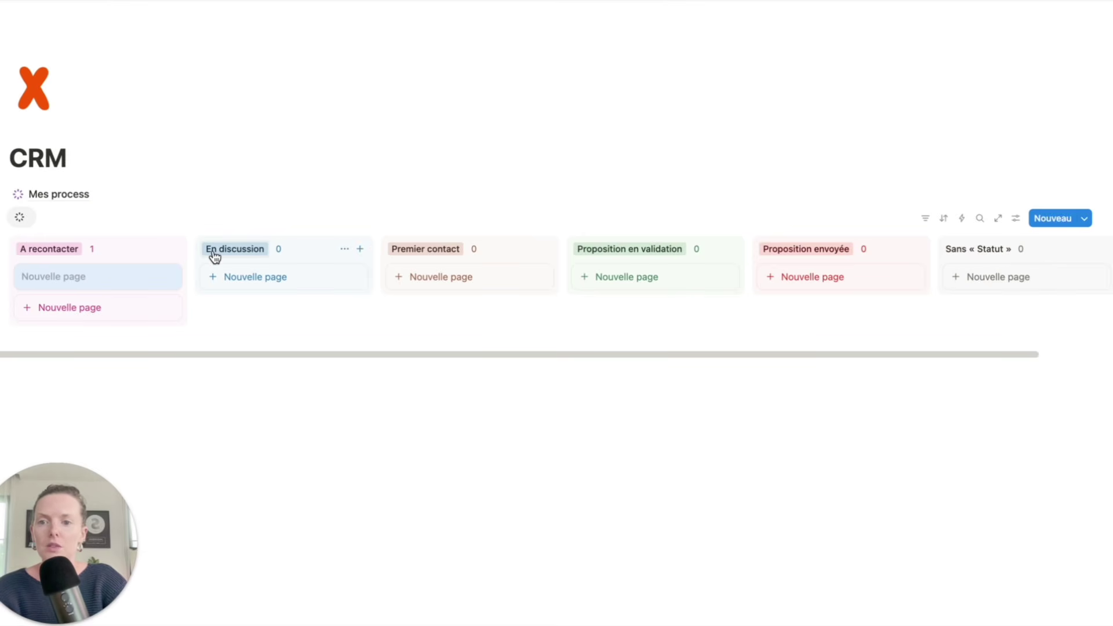
{"action": "left_click_drag", "start_coordinate": [388, 254], "coordinate": [109, 235]}
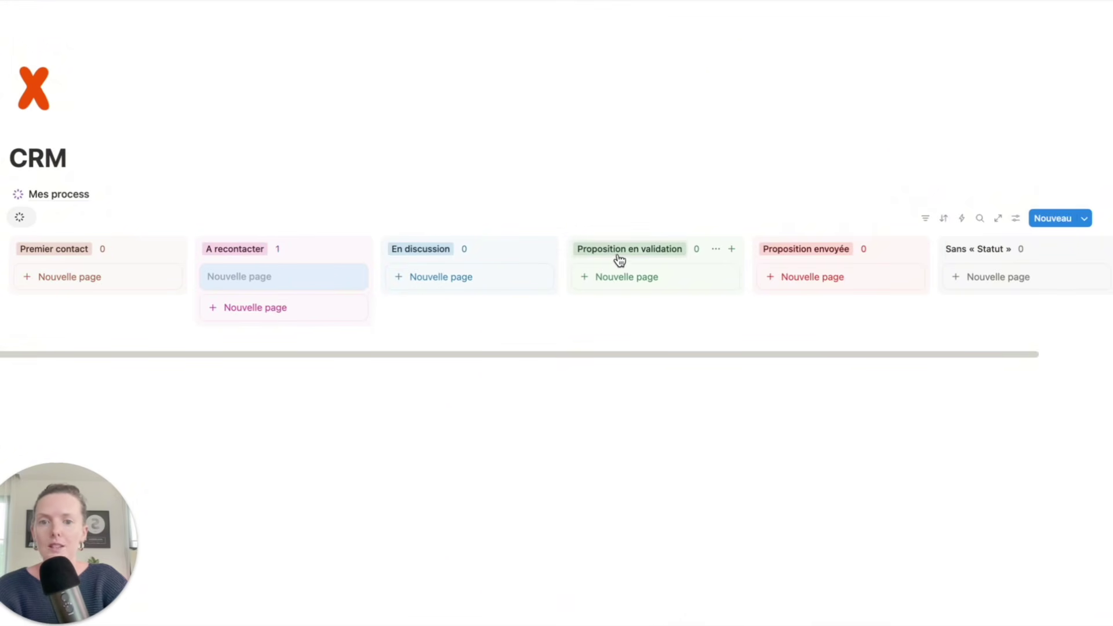
{"action": "left_click_drag", "start_coordinate": [802, 255], "coordinate": [629, 256]}
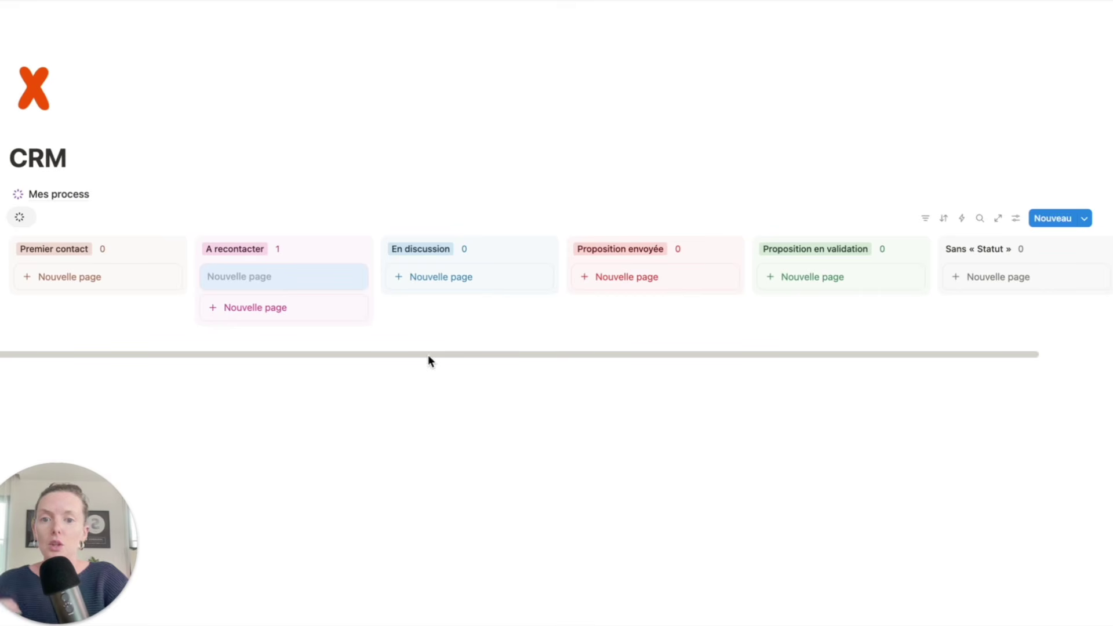
{"action": "left_click", "coordinate": [485, 402]}
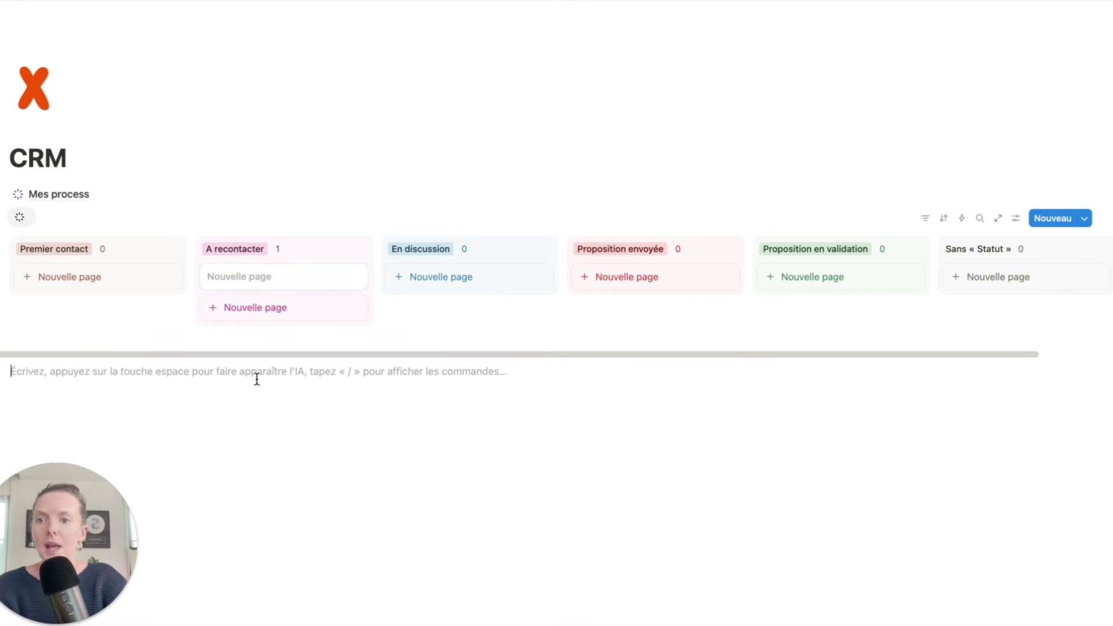
- Add a 'Prospect' heading above the kanban board
{"action": "left_click", "coordinate": [139, 160]}
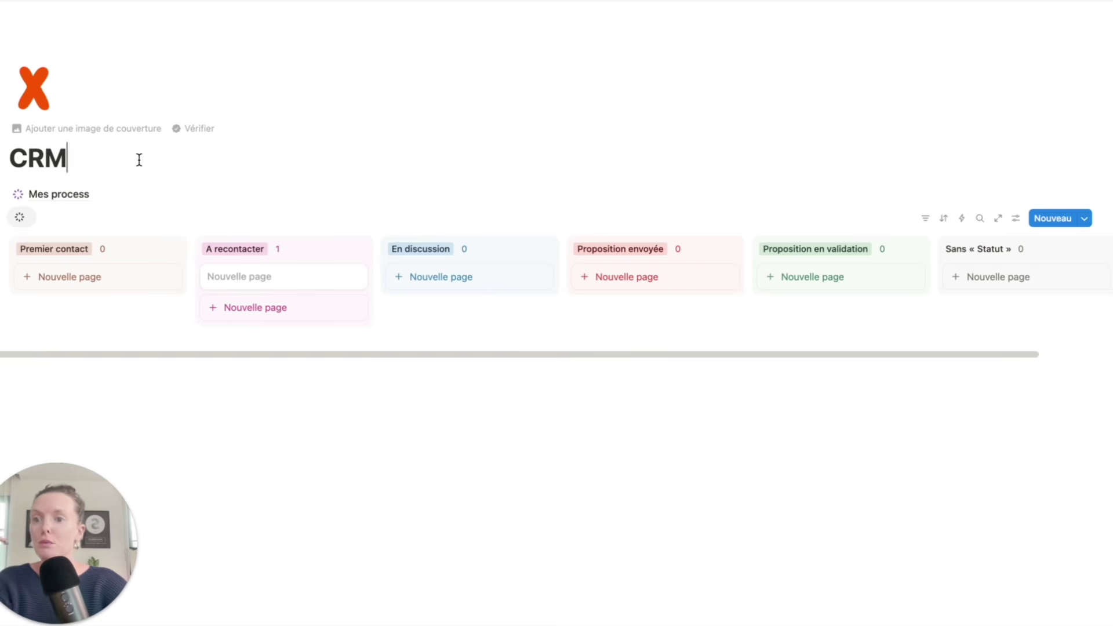
{"action": "key", "text": "Return"}
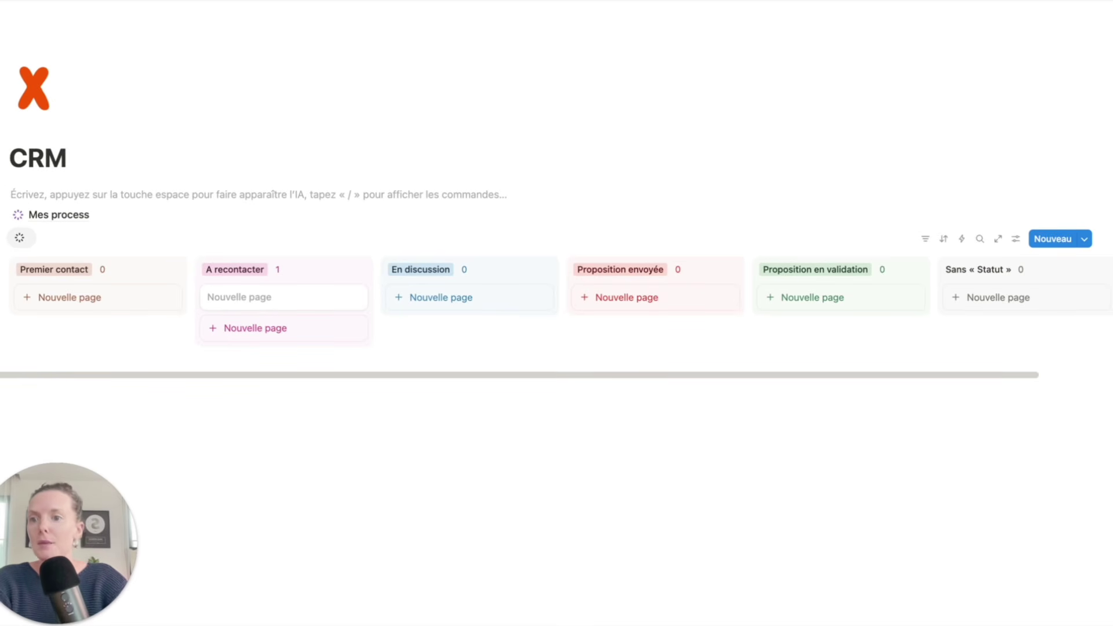
{"action": "left_click_drag", "start_coordinate": [2, 193], "coordinate": [34, 227]}
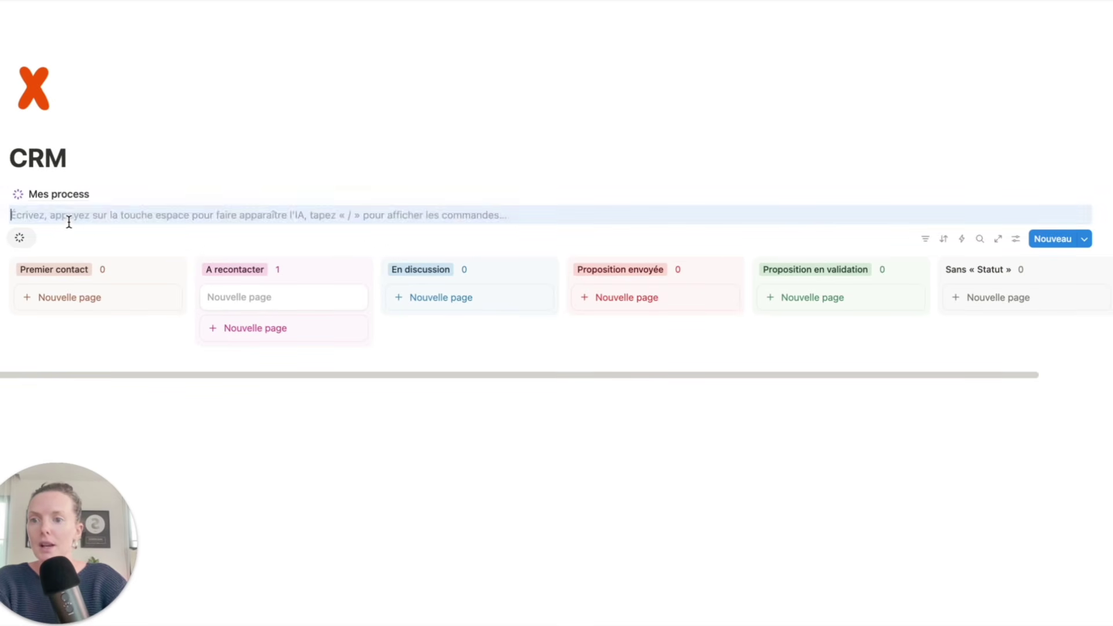
{"action": "left_click", "coordinate": [69, 219]}
{"action": "type", "text": "### "}
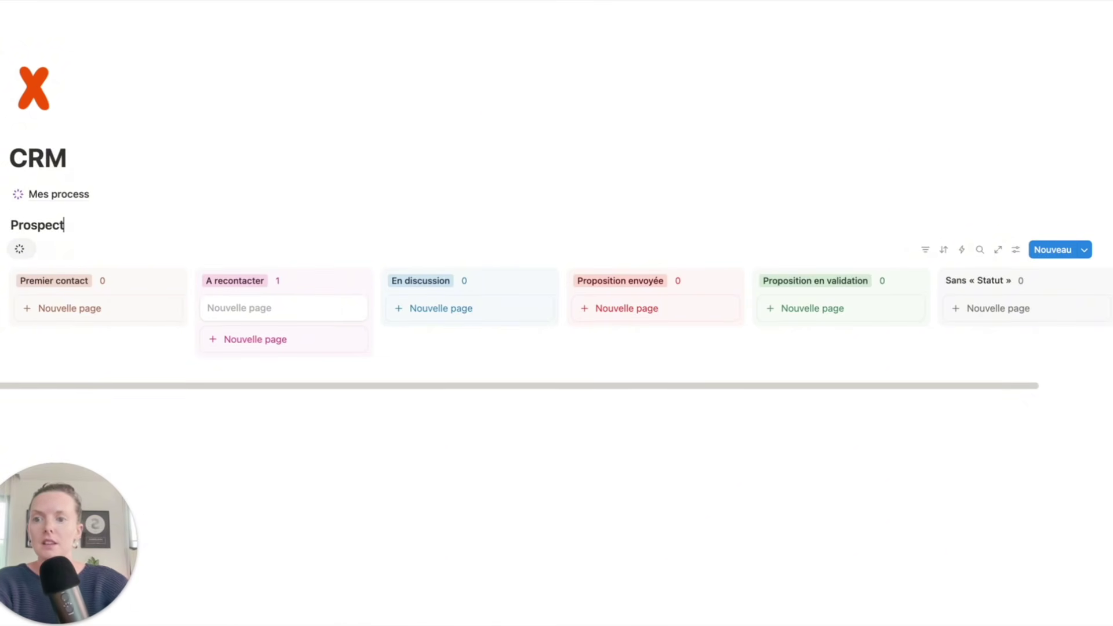
{"action": "type", "text": "Prospect"}
{"action": "key", "text": "Return"}
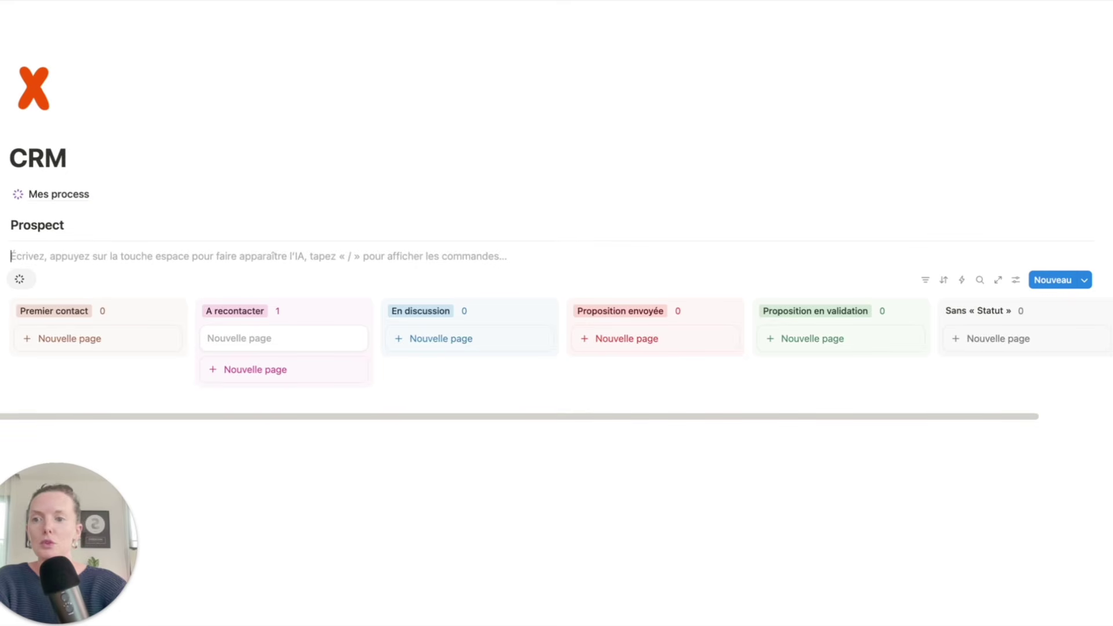
{"action": "key", "text": "BackSpace"}
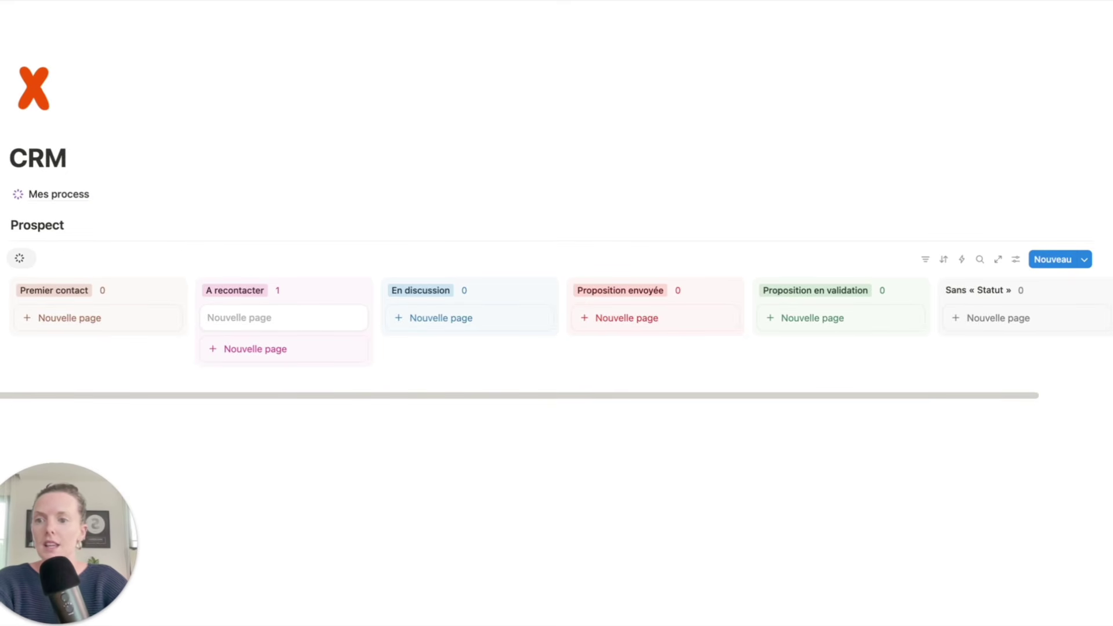
{"action": "key", "text": "Escape"}
- Add a 'Clients' heading below the board with an empty line beneath it
{"action": "left_click", "coordinate": [184, 436]}
{"action": "left_click", "coordinate": [220, 426]}
{"action": "type", "text": "Prospect"}
{"action": "double_click", "coordinate": [49, 422]}
{"action": "type", "text": "Clients"}
{"action": "key", "text": "Return"}
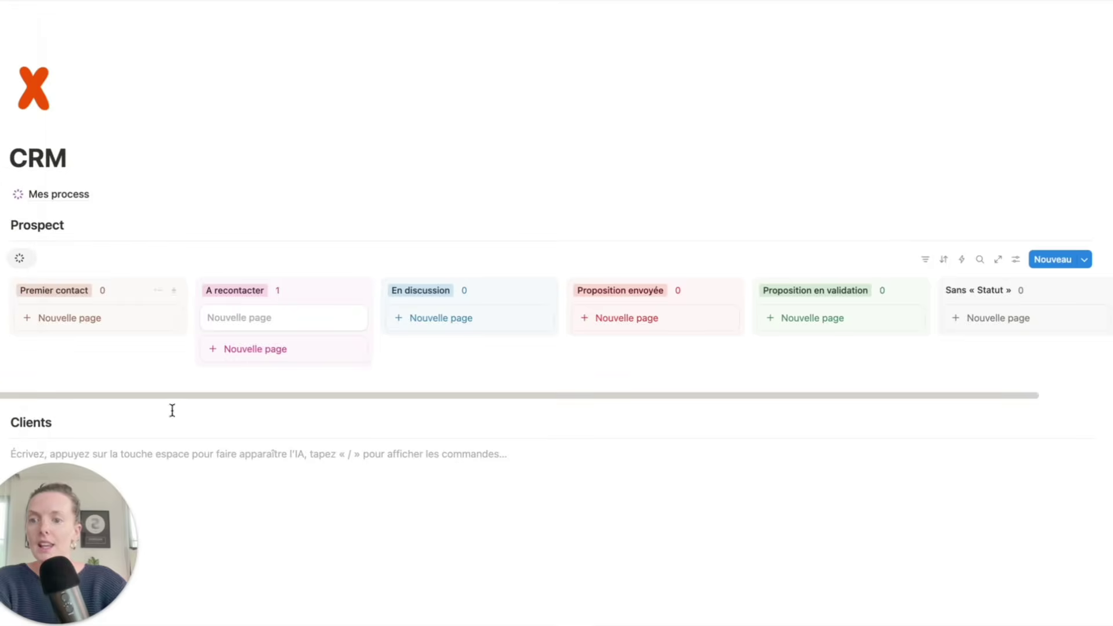
{"action": "scroll", "coordinate": [181, 388], "scroll_direction": "down", "scroll_amount": 1}
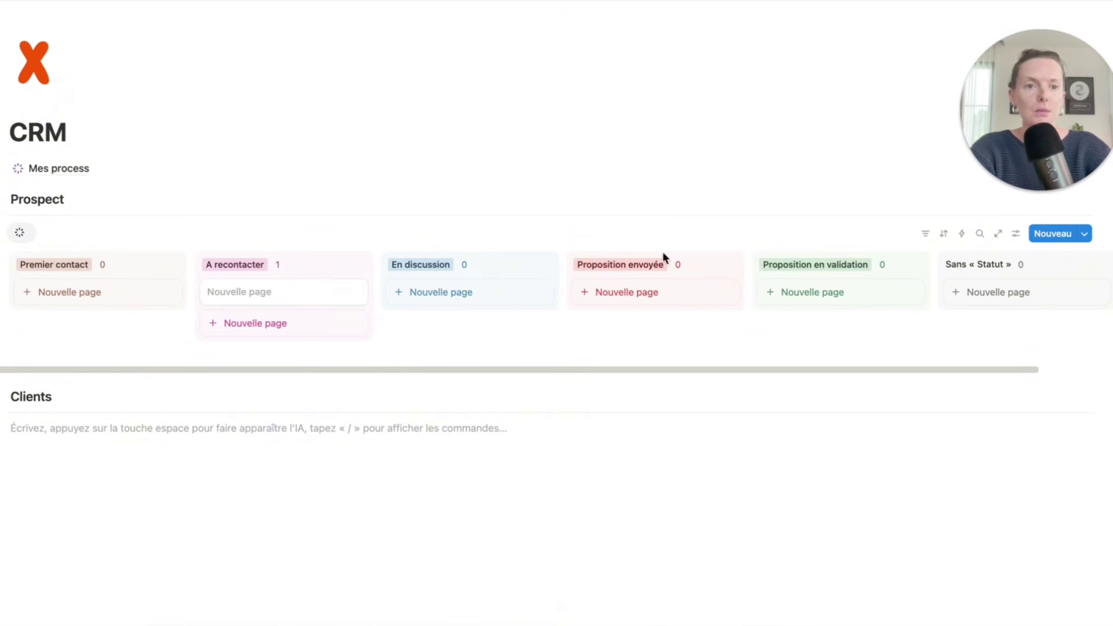
- Link the existing CRM database into a new view under the Clients heading
{"action": "type", "text": "/da"}
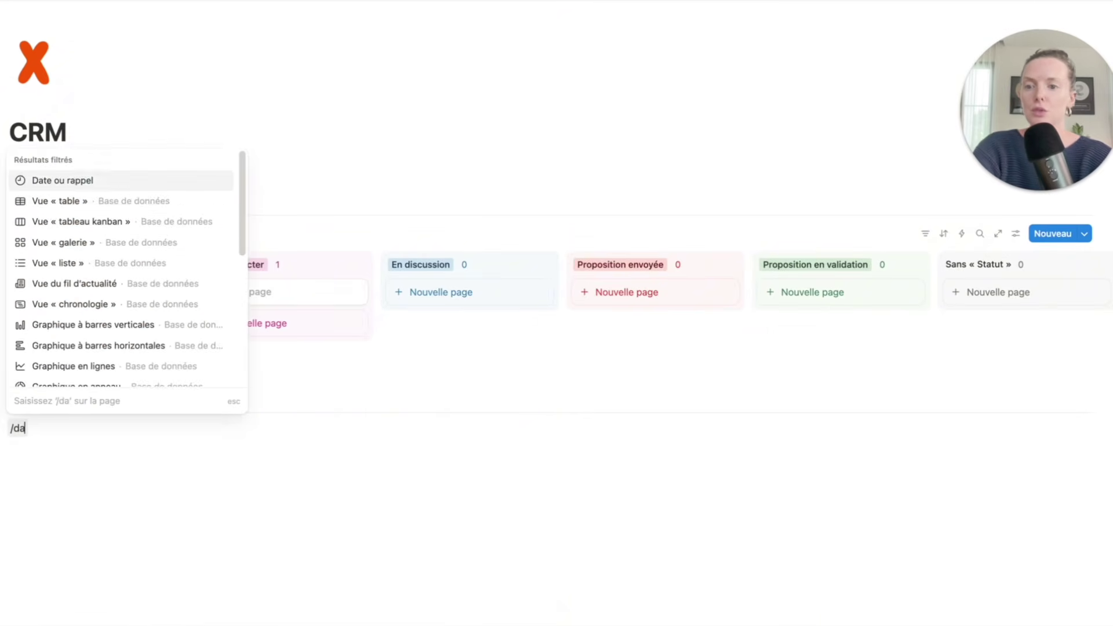
{"action": "key", "text": "Down"}
{"action": "key", "text": "Return"}
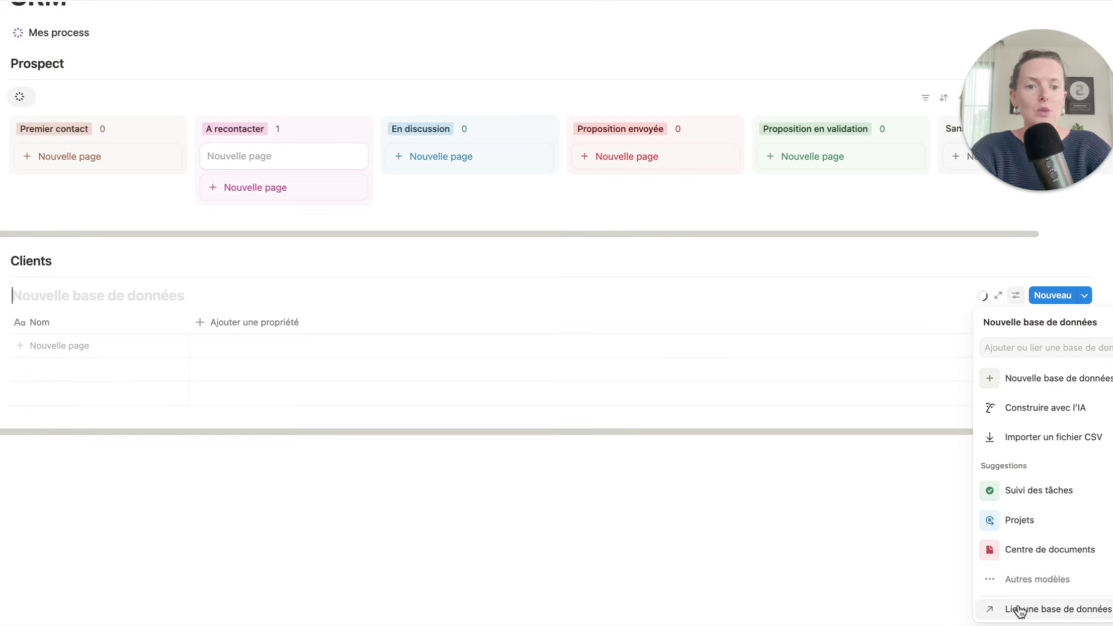
{"action": "left_click", "coordinate": [1104, 609]}
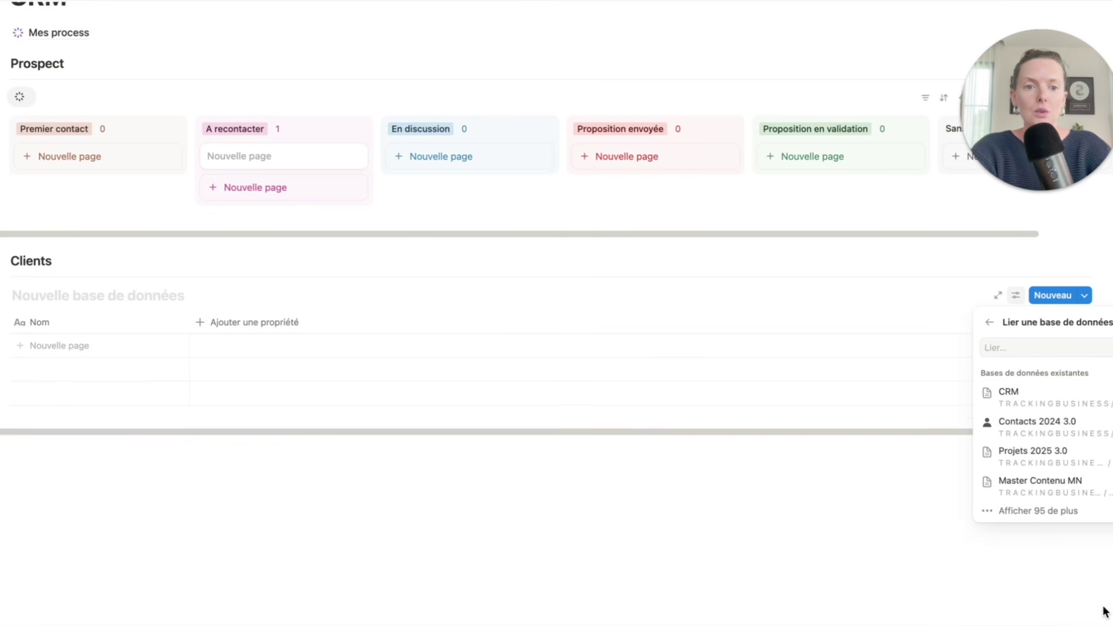
{"action": "left_click", "coordinate": [1042, 400]}
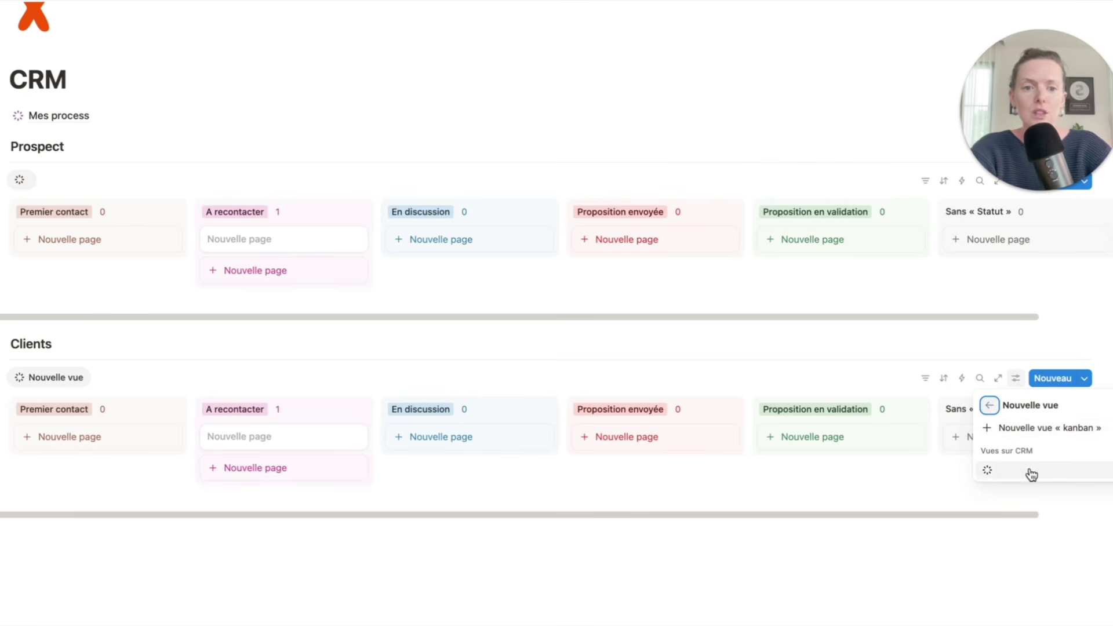
{"action": "left_click", "coordinate": [1029, 469]}
{"action": "left_click", "coordinate": [521, 487]}
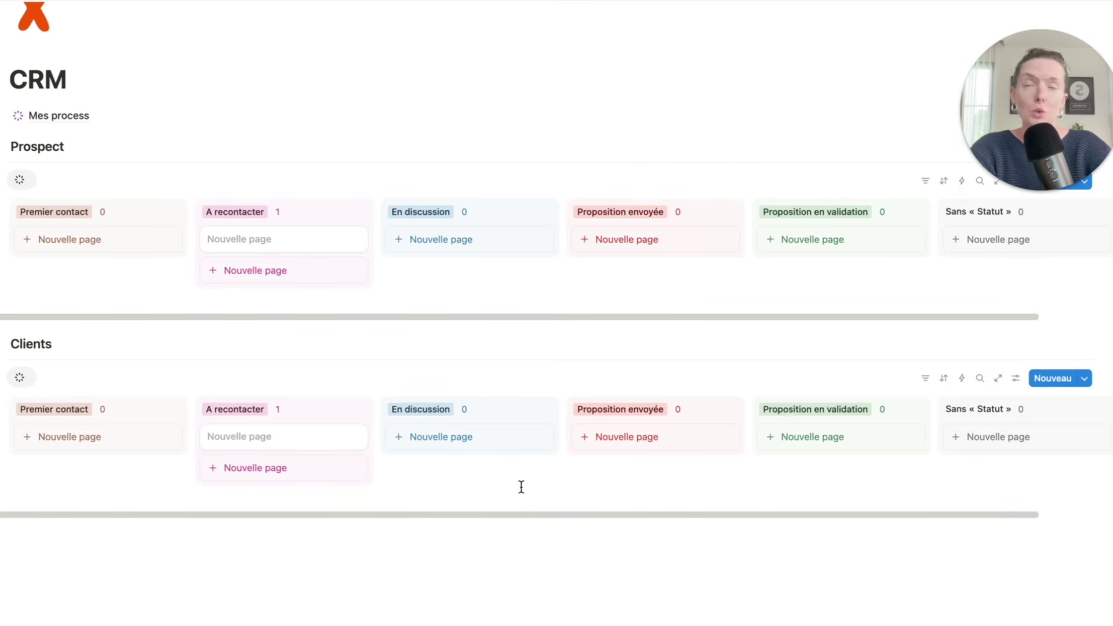
- Show the Clients view as a table filtered to Statut = Client en cours, saved for everyone
{"action": "left_click", "coordinate": [20, 378]}
{"action": "left_click", "coordinate": [82, 427]}
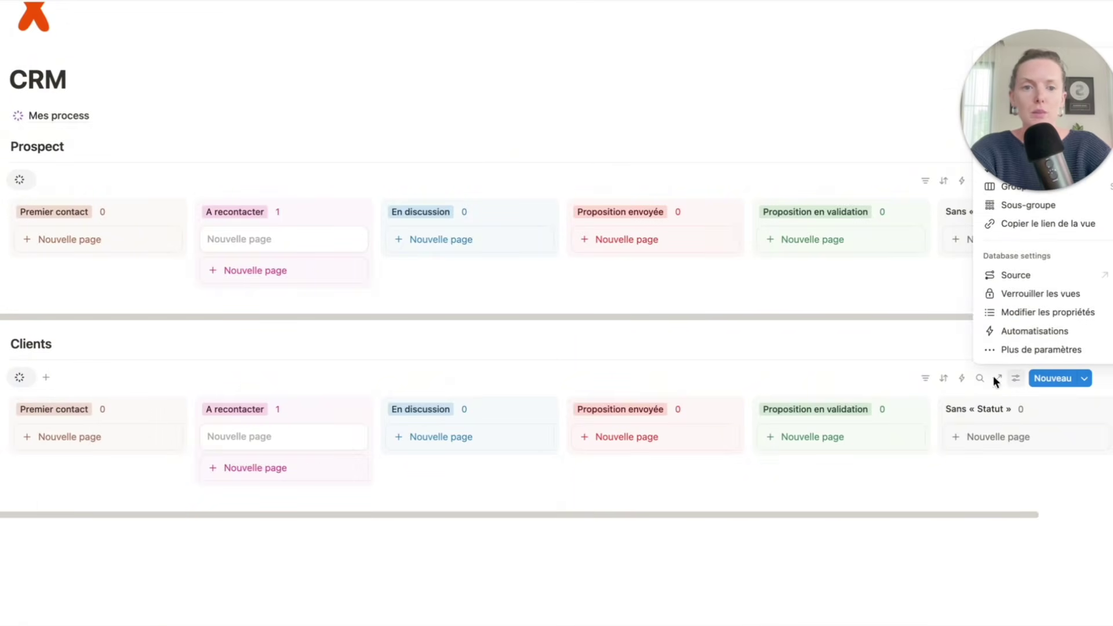
{"action": "left_click", "coordinate": [1011, 89]}
{"action": "left_click", "coordinate": [992, 115]}
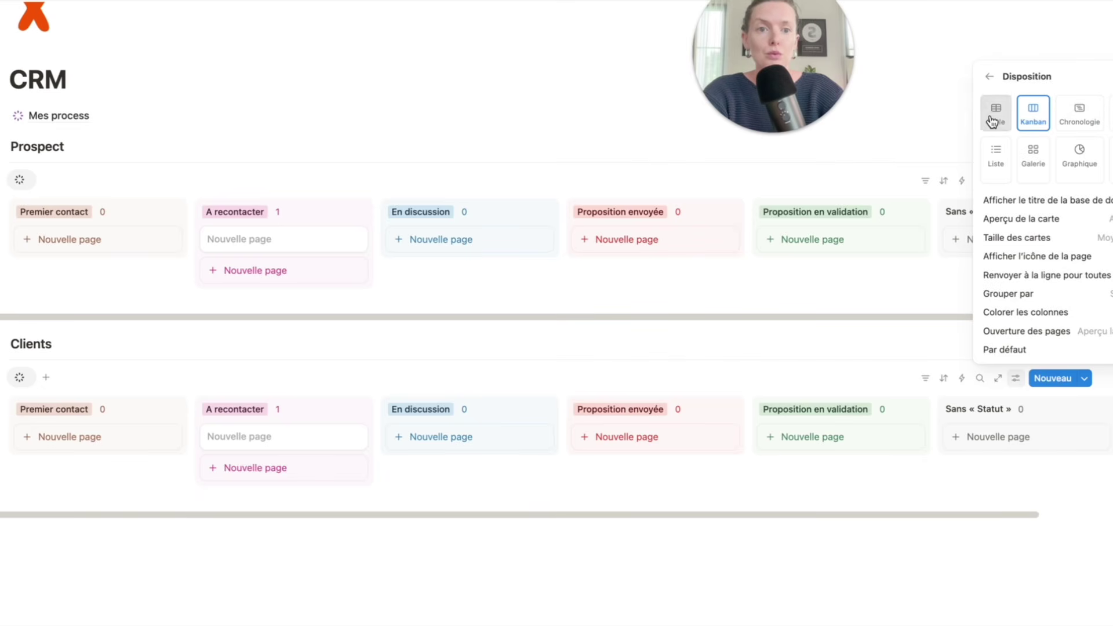
{"action": "left_click", "coordinate": [925, 379]}
{"action": "left_click", "coordinate": [925, 379]}
{"action": "left_click", "coordinate": [1006, 468]}
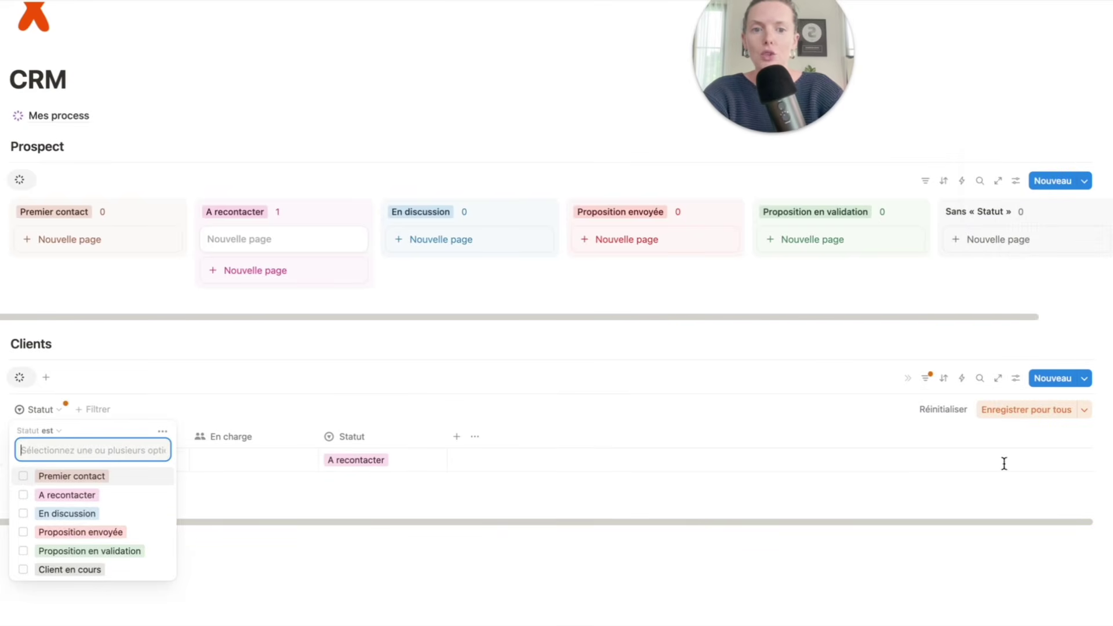
{"action": "left_click", "coordinate": [98, 573]}
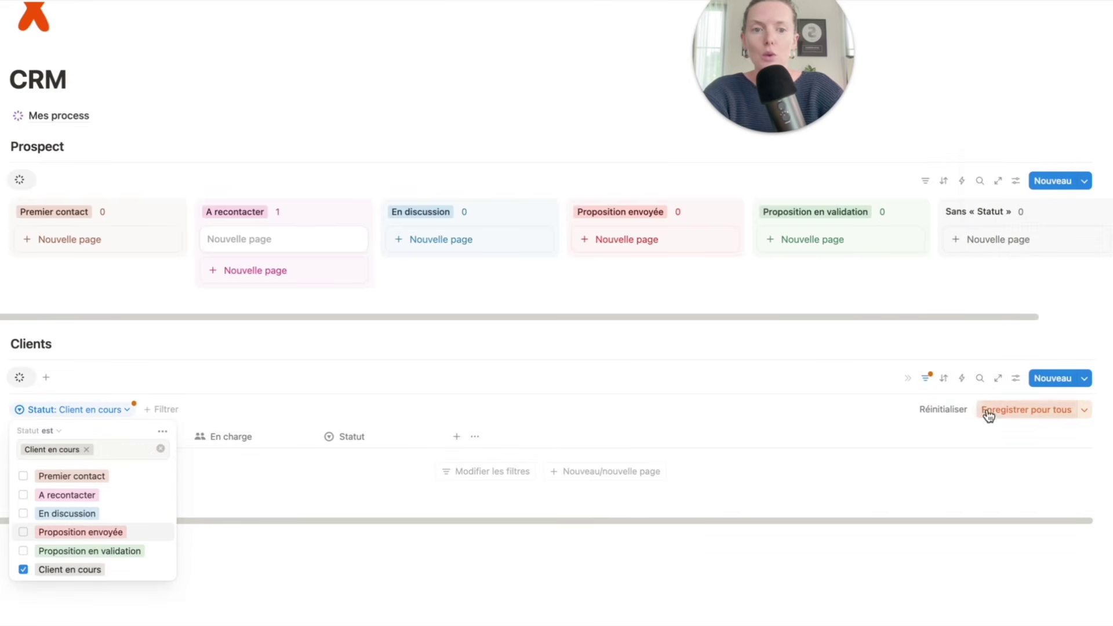
{"action": "left_click", "coordinate": [1016, 410]}
{"action": "left_click", "coordinate": [926, 379]}
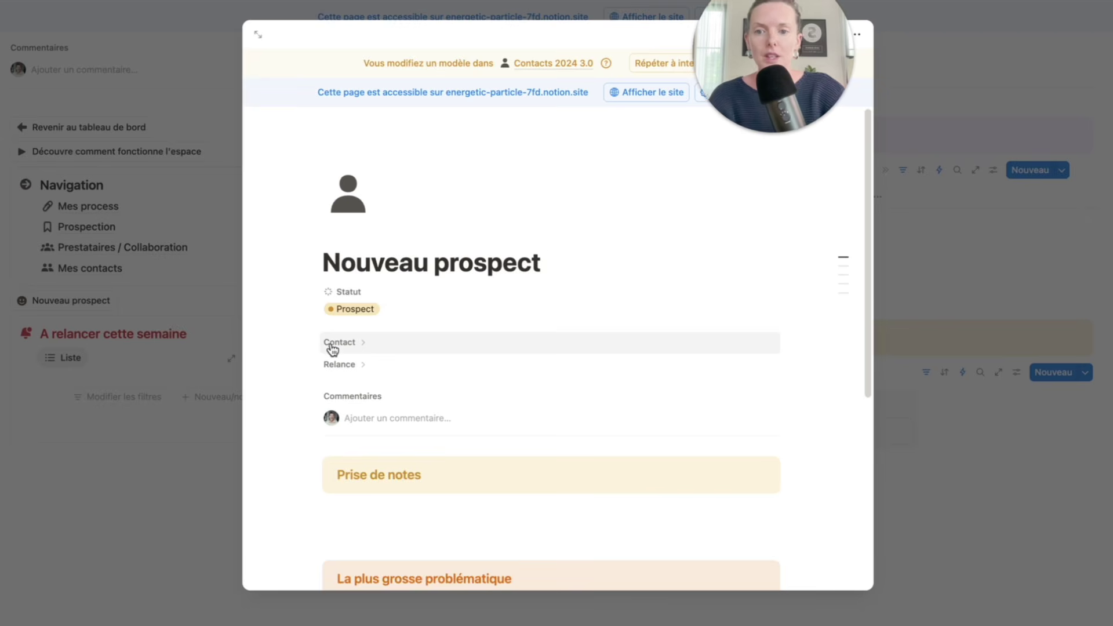
{"action": "left_click", "coordinate": [352, 346]}
{"action": "scroll", "coordinate": [383, 327], "scroll_direction": "down", "scroll_amount": 3}
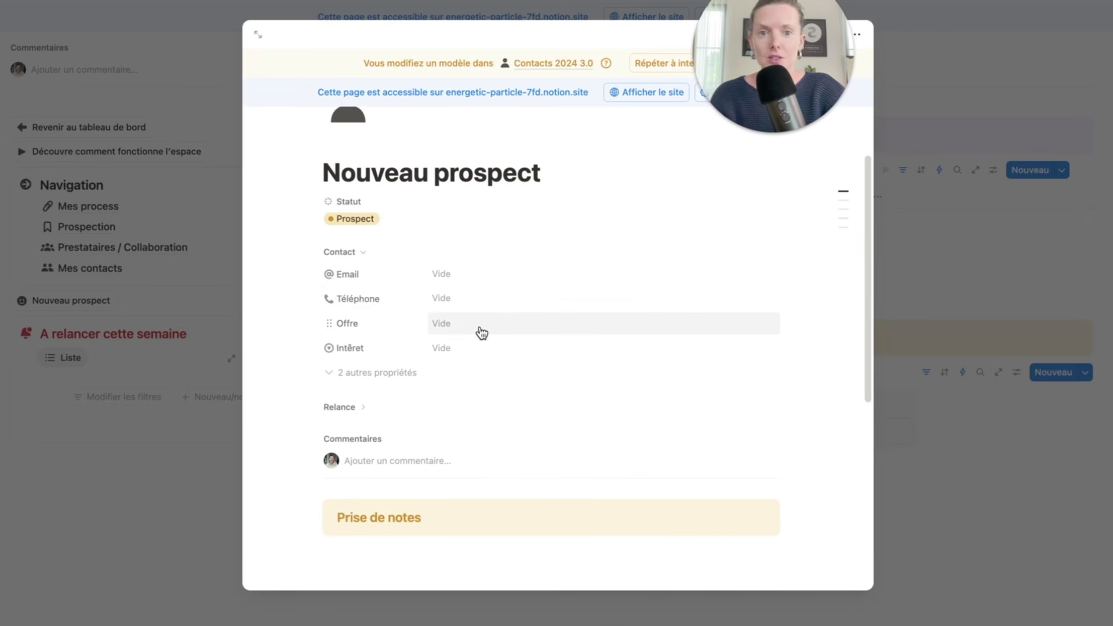
{"action": "left_click", "coordinate": [345, 253]}
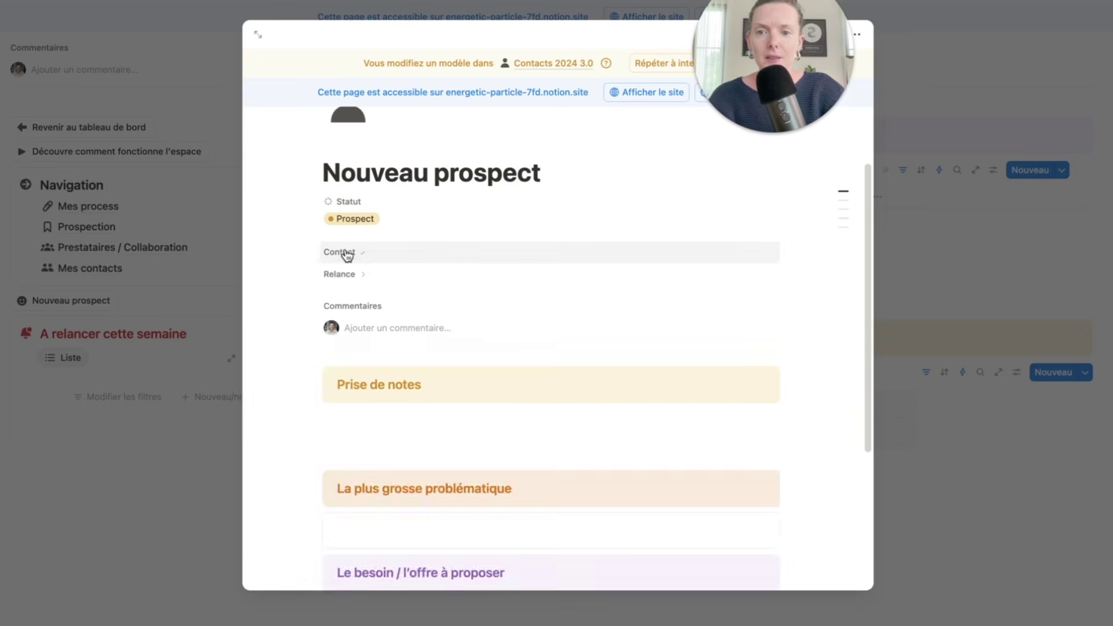
{"action": "left_click", "coordinate": [347, 274]}
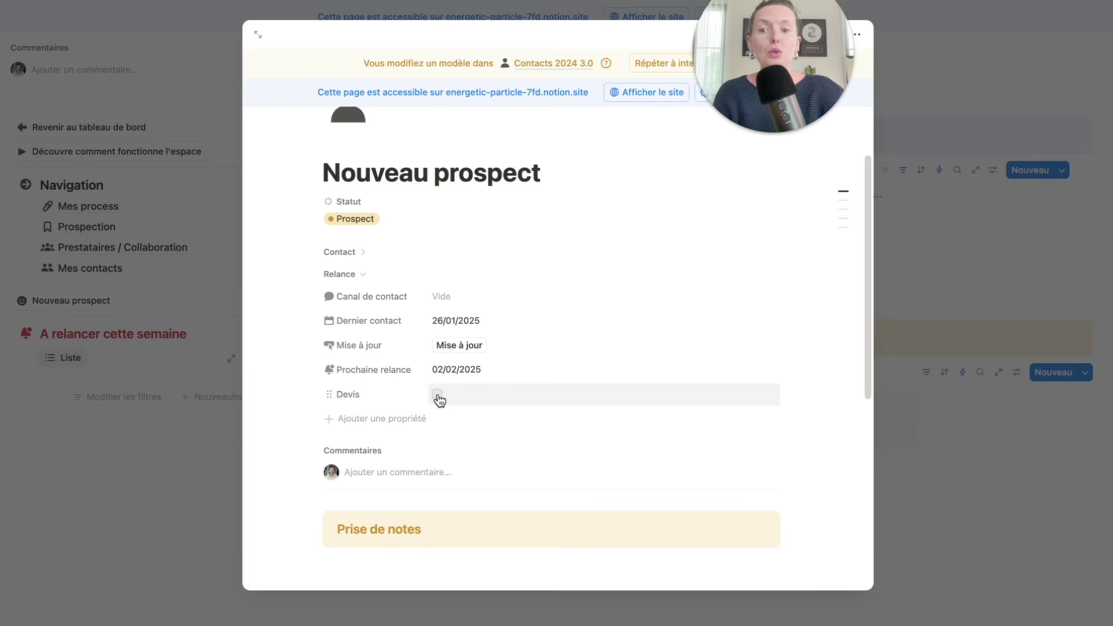
{"action": "left_click", "coordinate": [358, 275]}
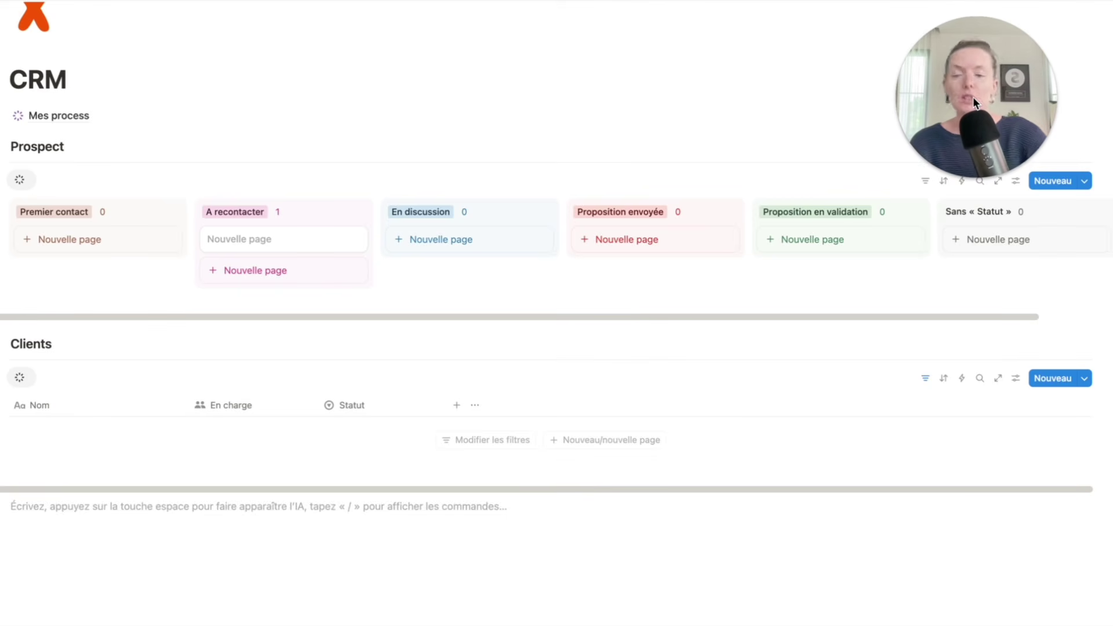
{"action": "scroll", "coordinate": [542, 162], "scroll_direction": "up", "scroll_amount": 3}
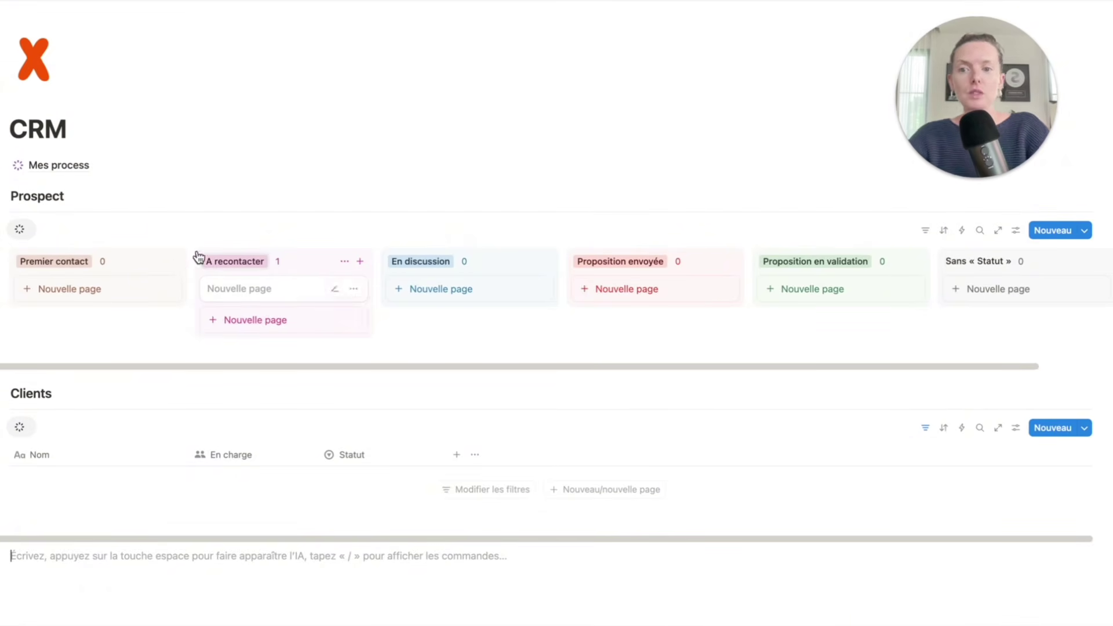
- Move the prospect card to Proposition en validation and insert a two-column block under the CRM title
{"action": "left_click_drag", "start_coordinate": [252, 298], "coordinate": [840, 278]}
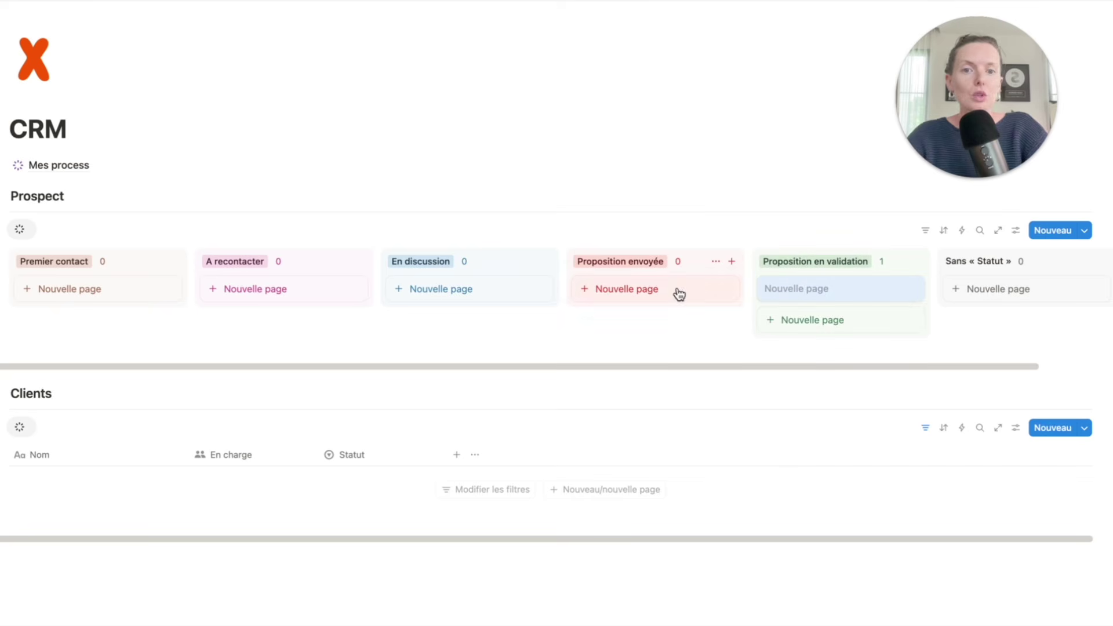
{"action": "left_click", "coordinate": [155, 120]}
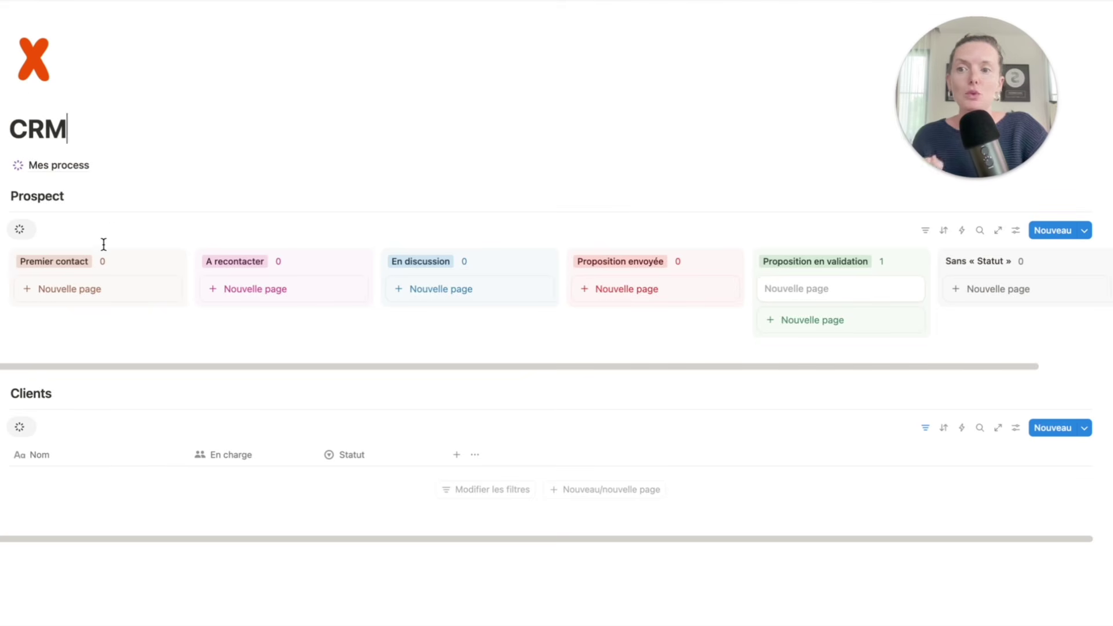
{"action": "key", "text": "Return"}
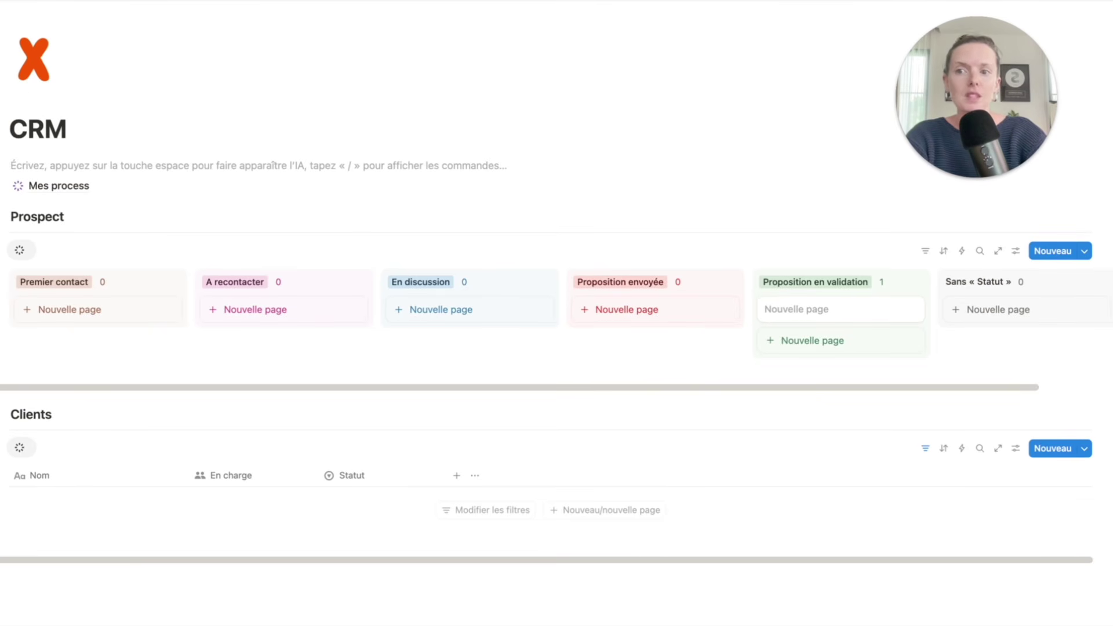
{"action": "type", "text": "/col"}
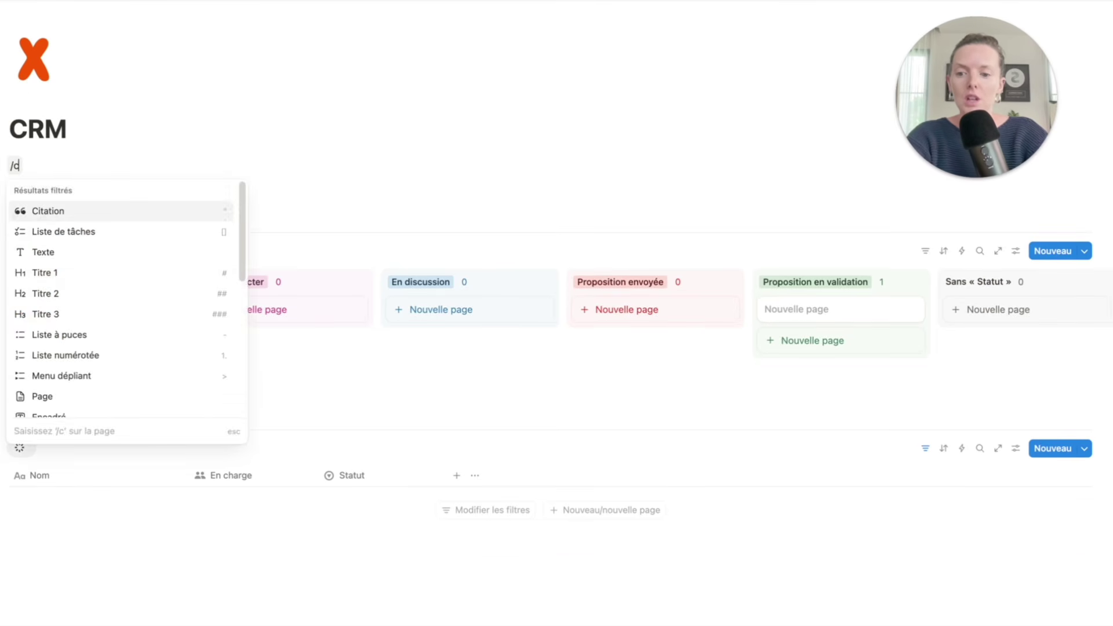
{"action": "key", "text": "Return"}
- Place Mes process in a narrow left column and the Prospect board in the wide right column
{"action": "left_click_drag", "start_coordinate": [19, 202], "coordinate": [12, 167]}
{"action": "left_click_drag", "start_coordinate": [3, 234], "coordinate": [667, 210]}
{"action": "scroll", "coordinate": [342, 315], "scroll_direction": "down", "scroll_amount": 3}
{"action": "scroll", "coordinate": [348, 272], "scroll_direction": "up", "scroll_amount": 4}
{"action": "left_click", "coordinate": [477, 262]}
{"action": "left_click_drag", "start_coordinate": [542, 298], "coordinate": [151, 254]}
{"action": "left_click", "coordinate": [152, 254]}
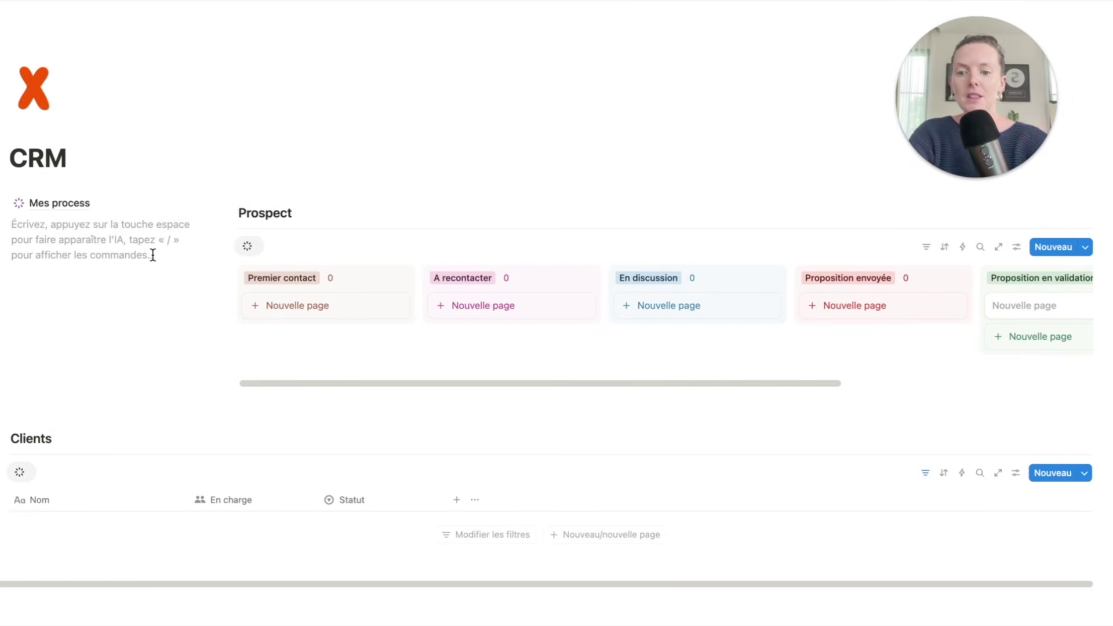
- Add a Relance heading with a new list view of the CRM database linked beneath it
{"action": "type", "text": "###"}
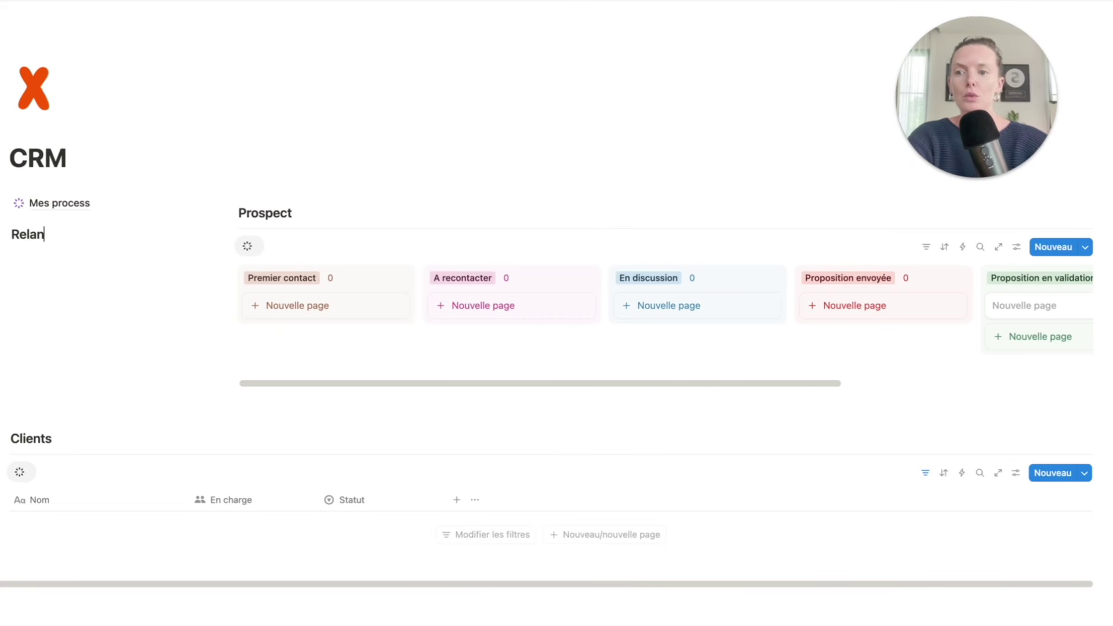
{"action": "key", "text": "Return"}
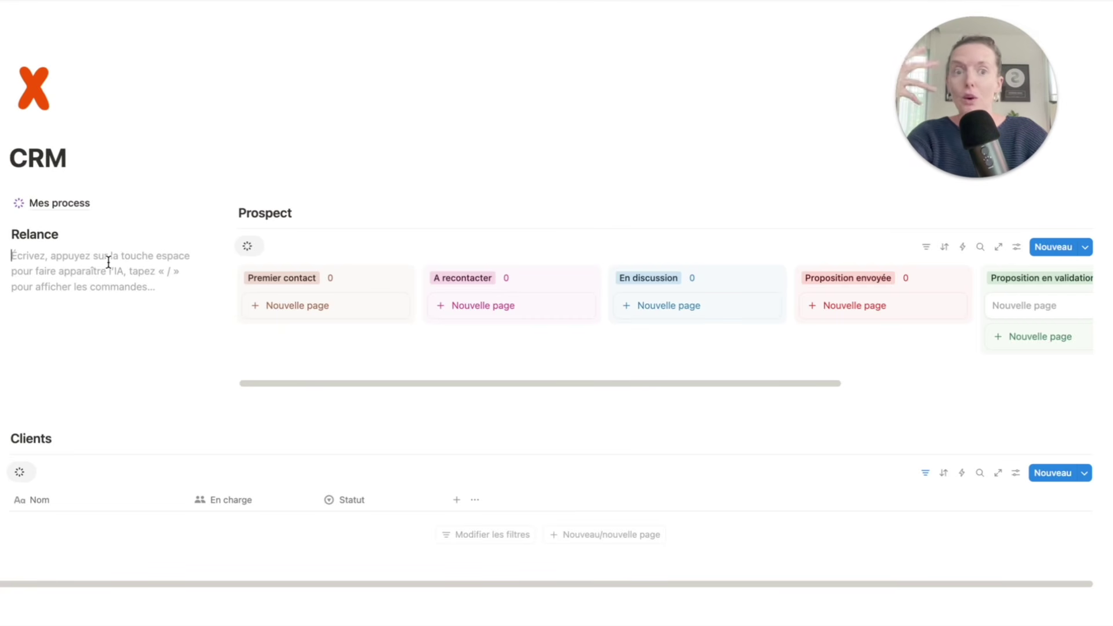
{"action": "type", "text": "/data"}
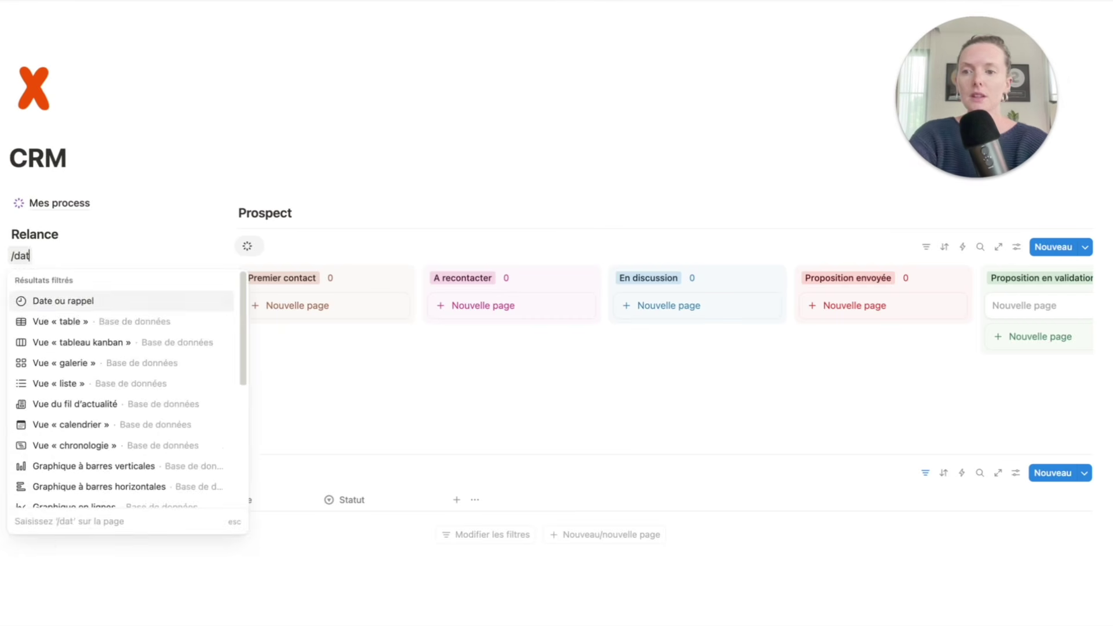
{"action": "key", "text": "Down"}
{"action": "key", "text": "Down"}
{"action": "key", "text": "Down"}
{"action": "key", "text": "Return"}
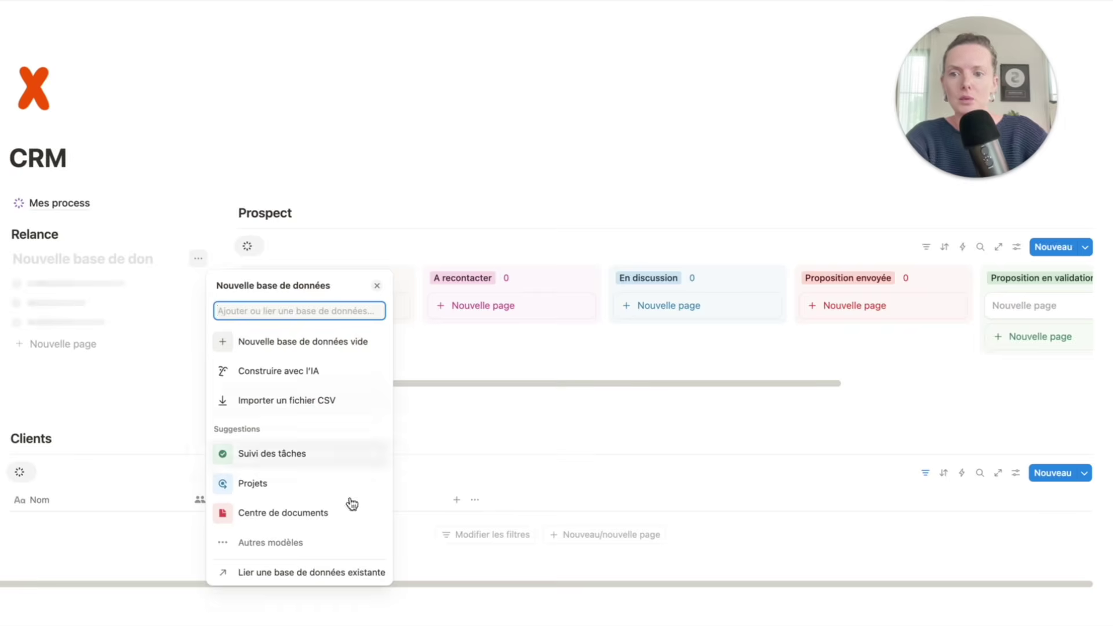
{"action": "left_click", "coordinate": [298, 574]}
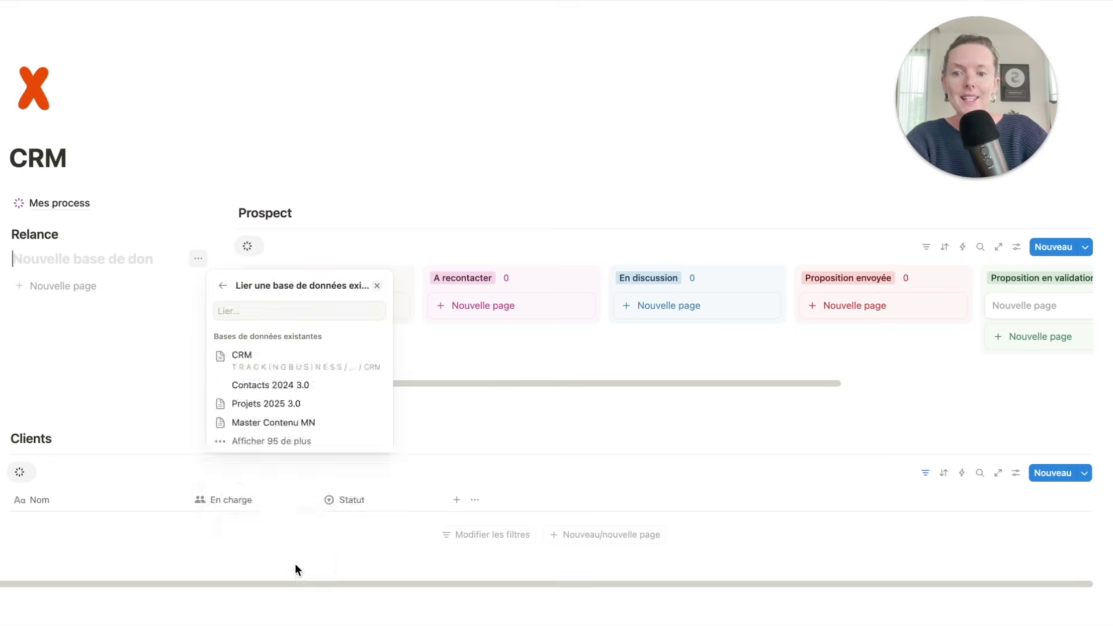
{"action": "left_click", "coordinate": [294, 358]}
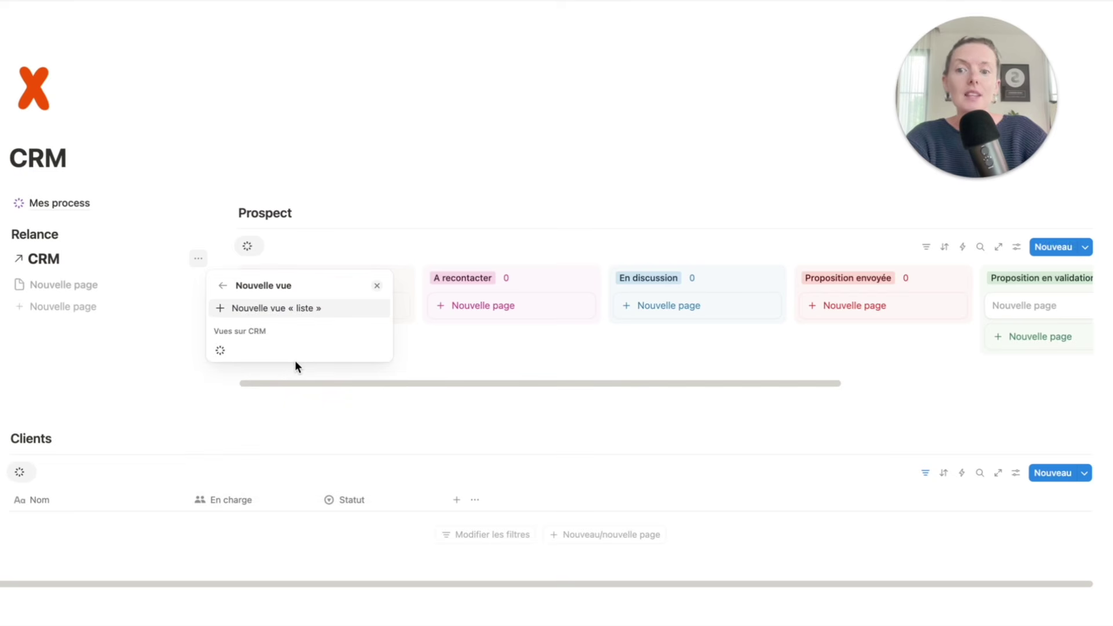
{"action": "left_click", "coordinate": [303, 313]}
{"action": "left_click", "coordinate": [195, 340]}
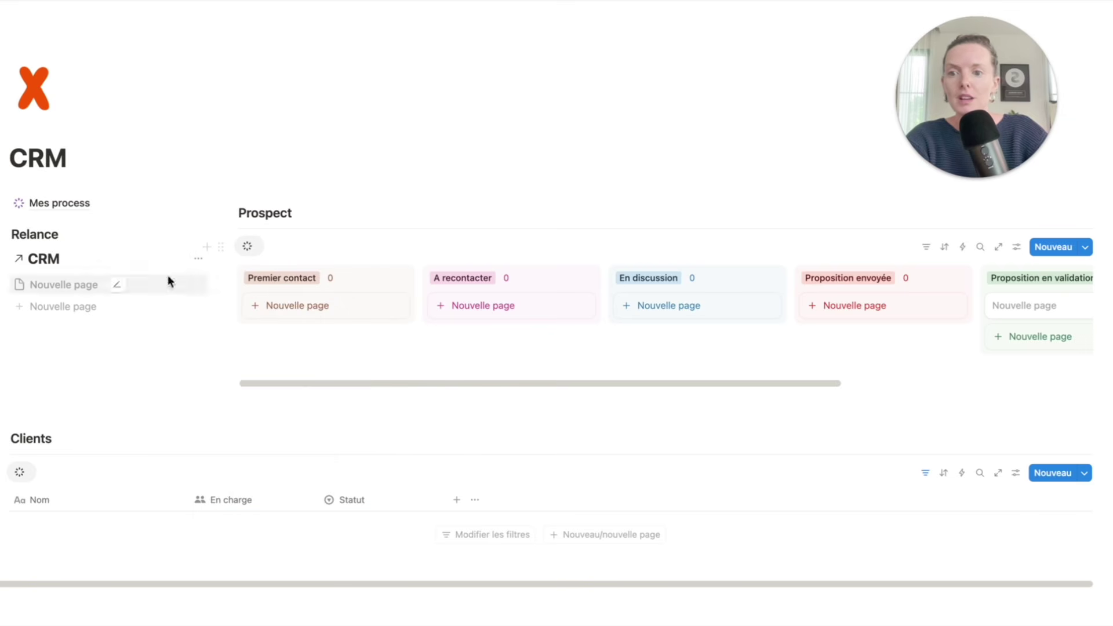
{"action": "left_click", "coordinate": [197, 259]}
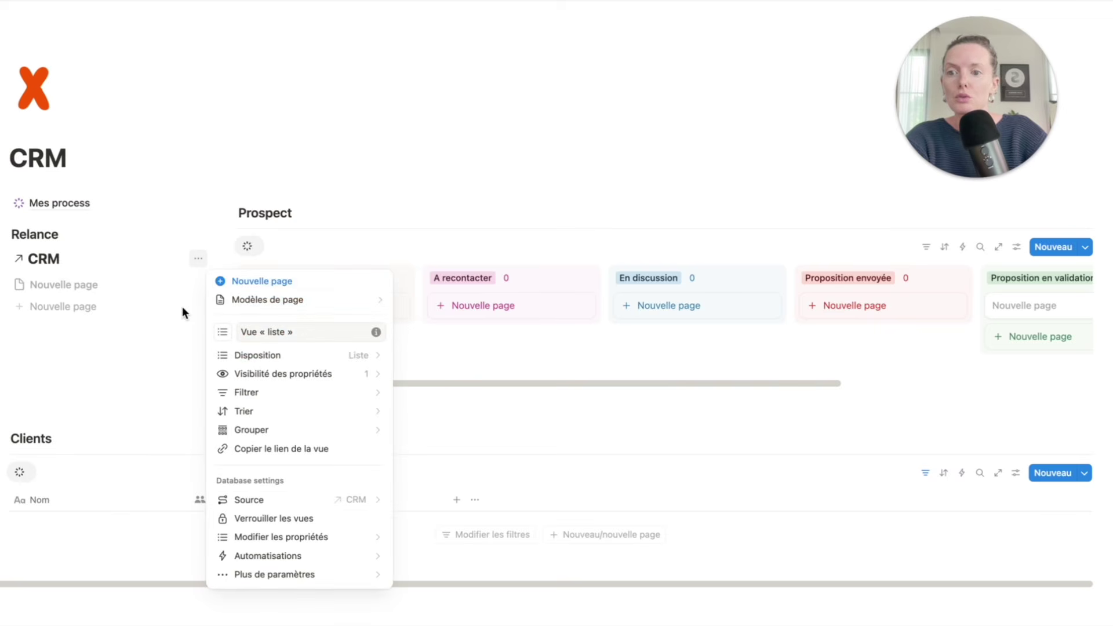
{"action": "left_click", "coordinate": [196, 311]}
- Clear the list view's name and give it the bell notification icon instead
{"action": "left_click", "coordinate": [68, 259]}
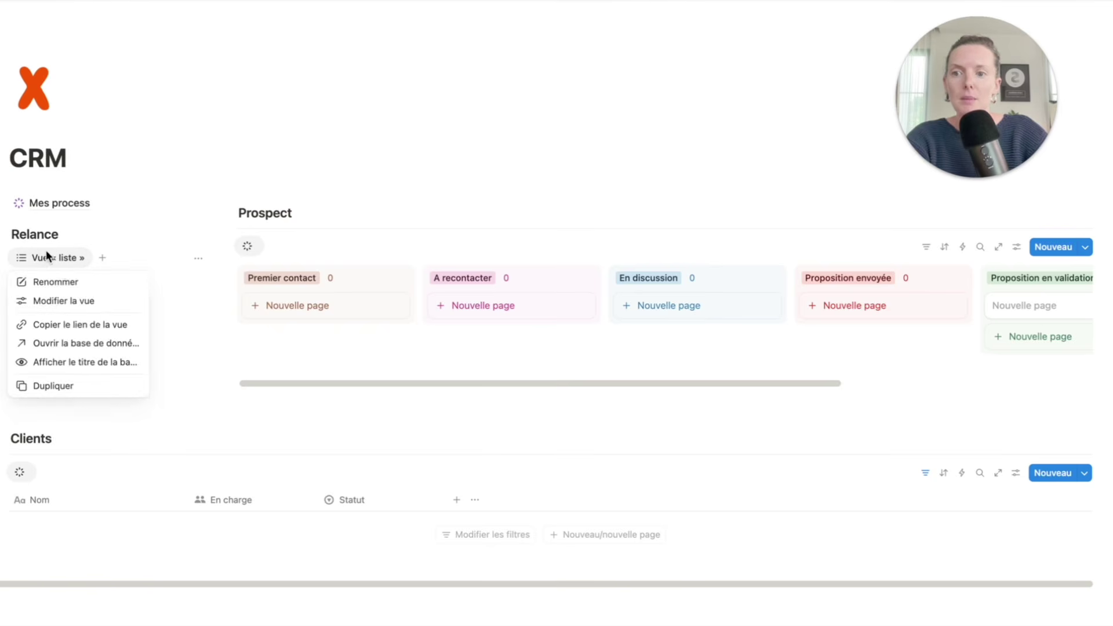
{"action": "left_click", "coordinate": [67, 282]}
{"action": "left_click_drag", "start_coordinate": [313, 331], "coordinate": [252, 331]}
{"action": "key", "text": "BackSpace"}
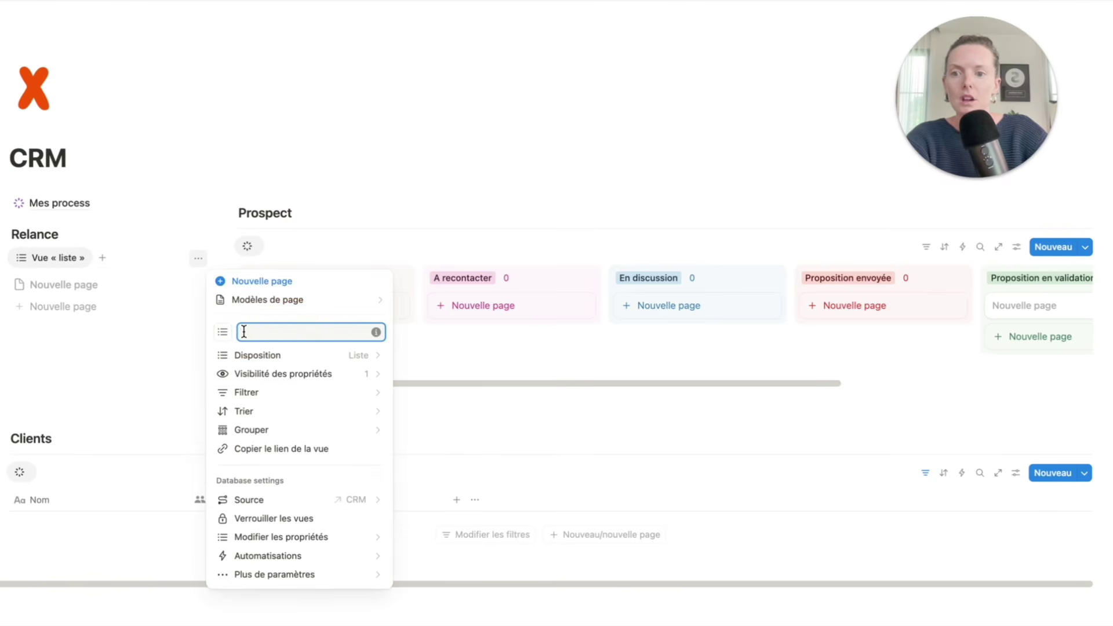
{"action": "left_click", "coordinate": [223, 335]}
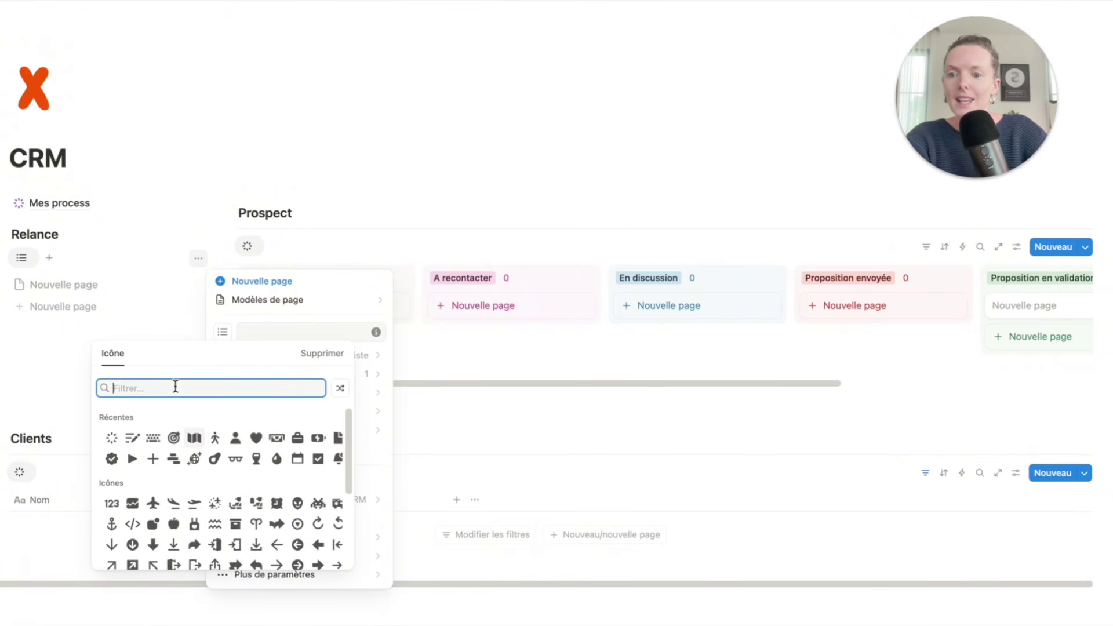
{"action": "type", "text": "cloche"}
{"action": "key", "text": "BackSpace"}
{"action": "key", "text": "BackSpace"}
{"action": "key", "text": "BackSpace"}
{"action": "key", "text": "BackSpace"}
{"action": "key", "text": "BackSpace"}
{"action": "key", "text": "BackSpace"}
{"action": "type", "text": "bell"}
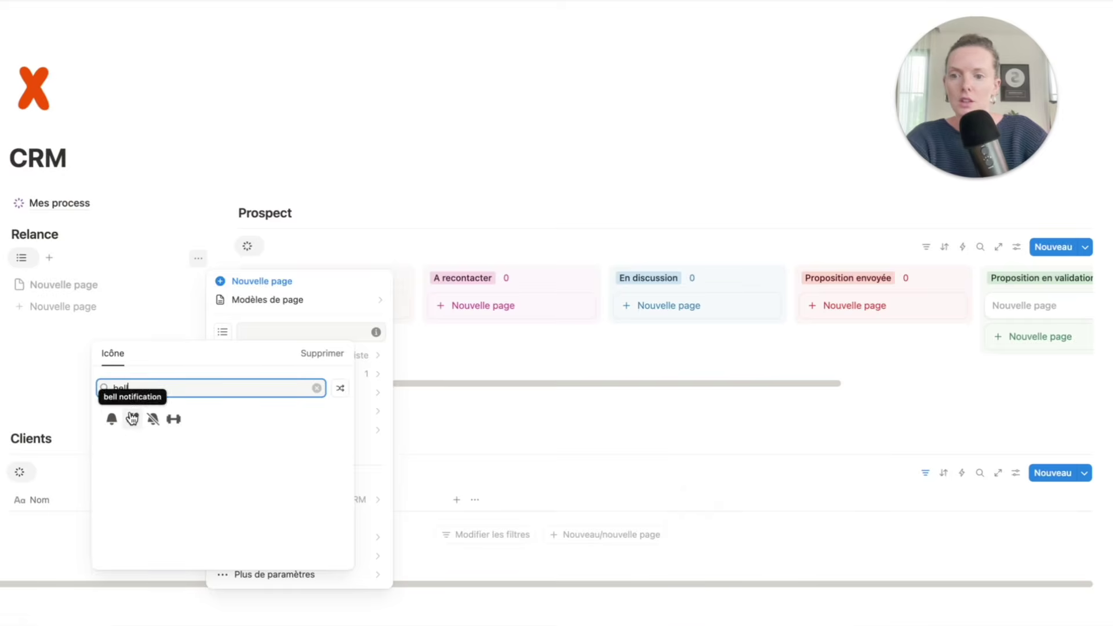
{"action": "left_click", "coordinate": [132, 418]}
{"action": "left_click", "coordinate": [108, 399]}
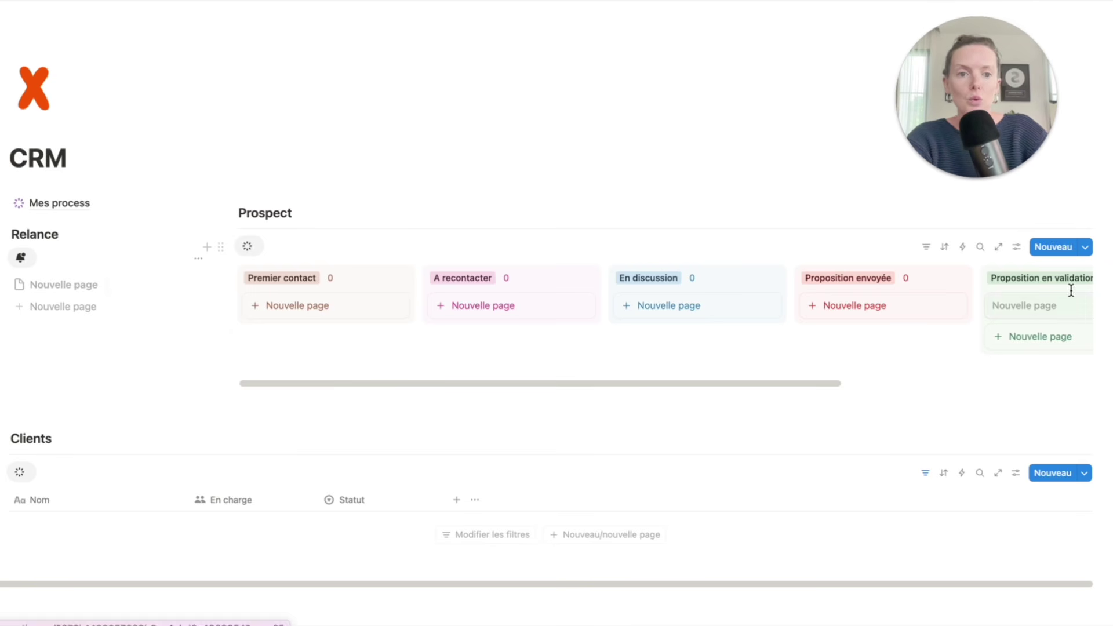
- Add a Dernier contact date property to the prospect card, formatted Jour/mois/année with 24-hour time
{"action": "left_click", "coordinate": [1038, 321]}
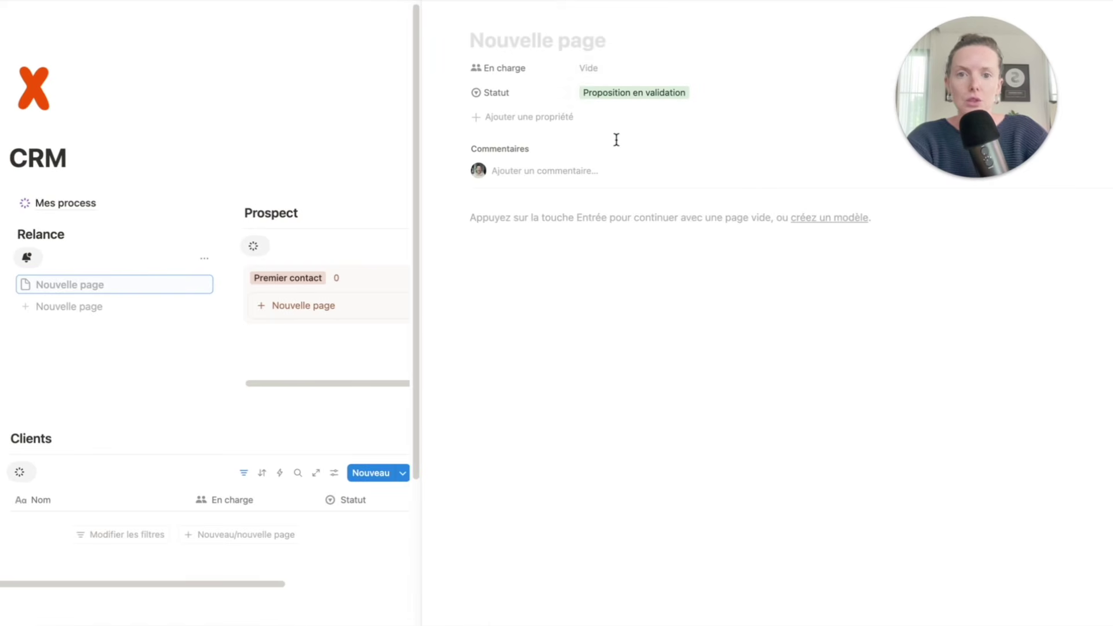
{"action": "left_click", "coordinate": [523, 119]}
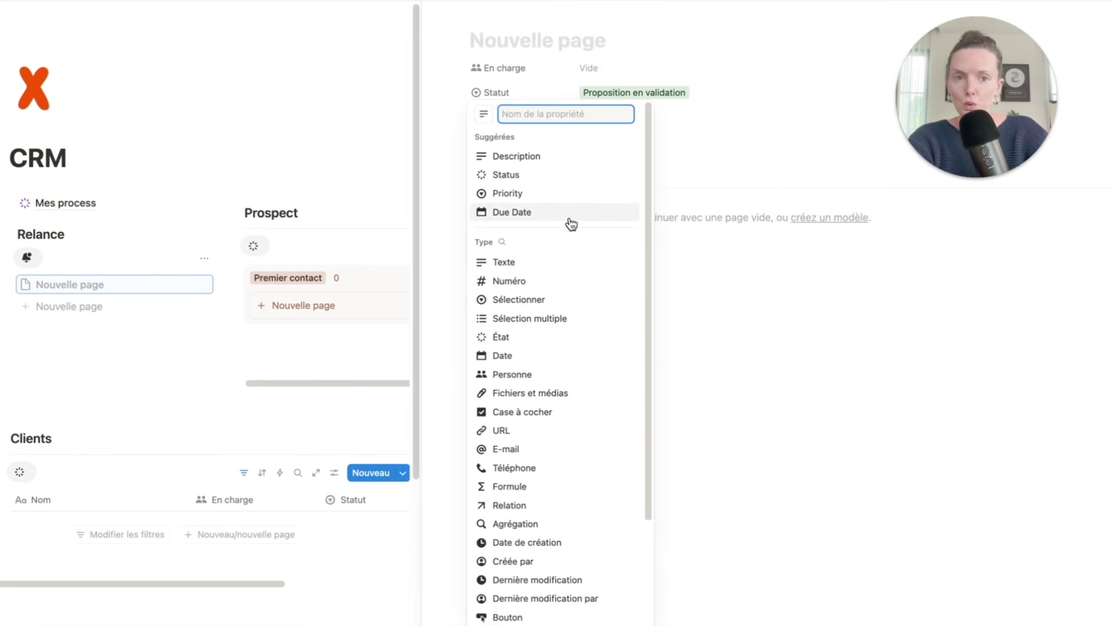
{"action": "left_click", "coordinate": [544, 362]}
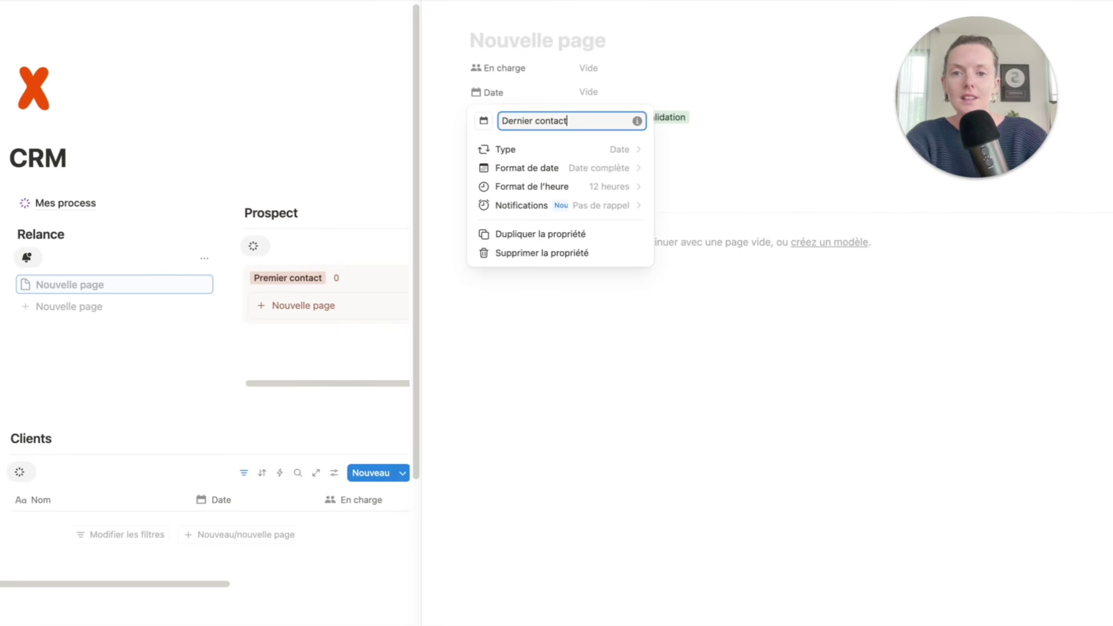
{"action": "left_click", "coordinate": [608, 169]}
{"action": "left_click", "coordinate": [586, 230]}
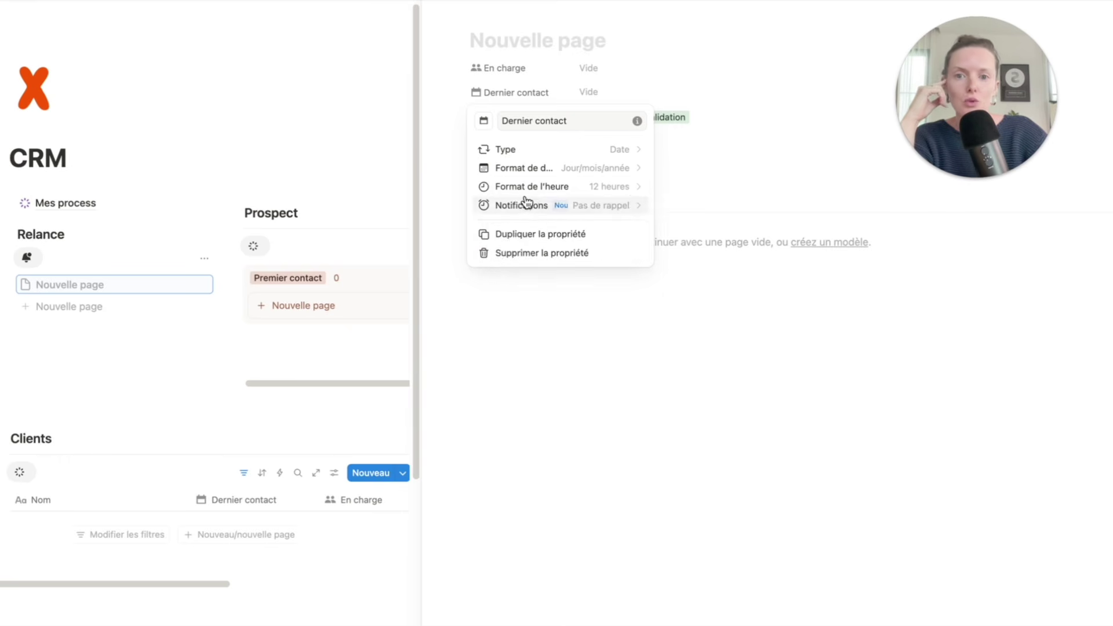
{"action": "left_click", "coordinate": [634, 188]}
{"action": "left_click", "coordinate": [589, 248]}
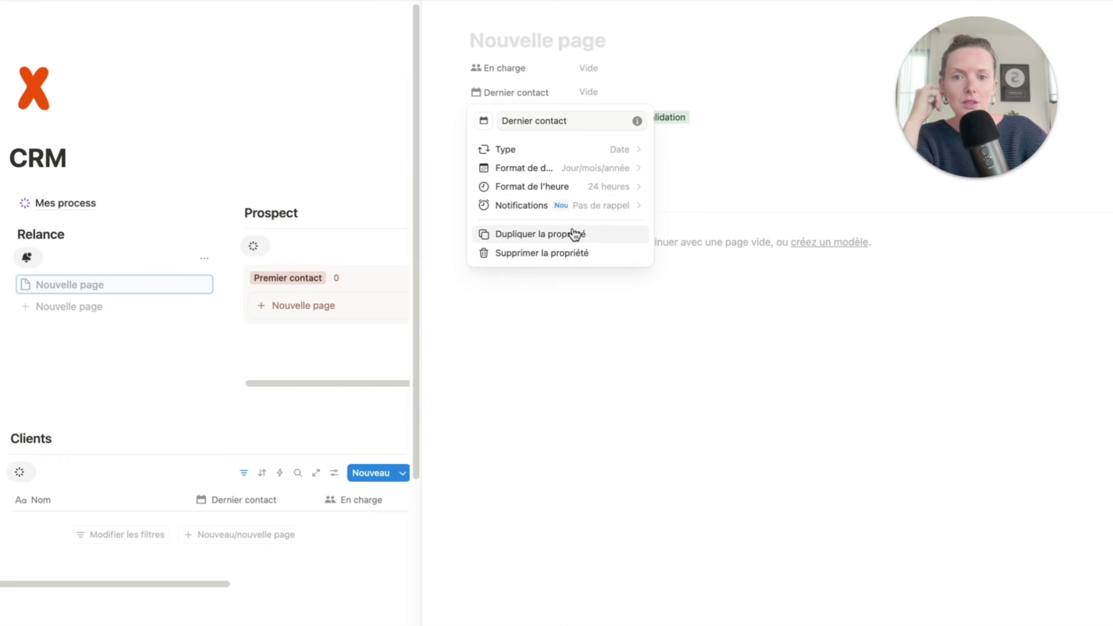
{"action": "left_click", "coordinate": [651, 81]}
- Set the card's Dernier contact date to 21/07/2025
{"action": "left_click", "coordinate": [628, 95]}
{"action": "left_click", "coordinate": [614, 244]}
{"action": "left_click", "coordinate": [764, 136]}
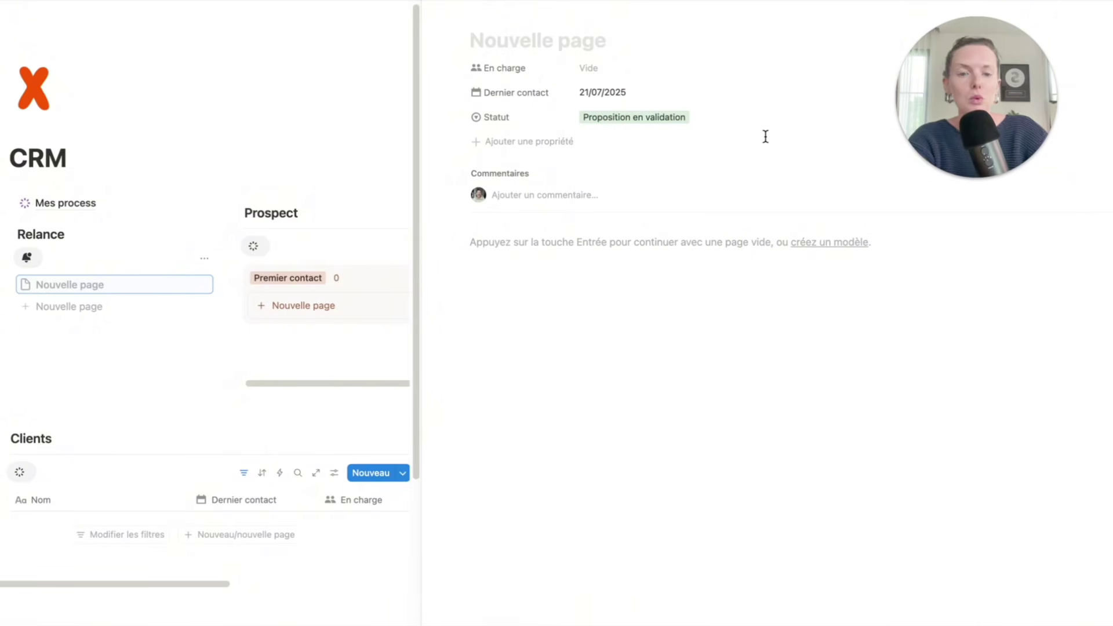
{"action": "left_click", "coordinate": [528, 145]}
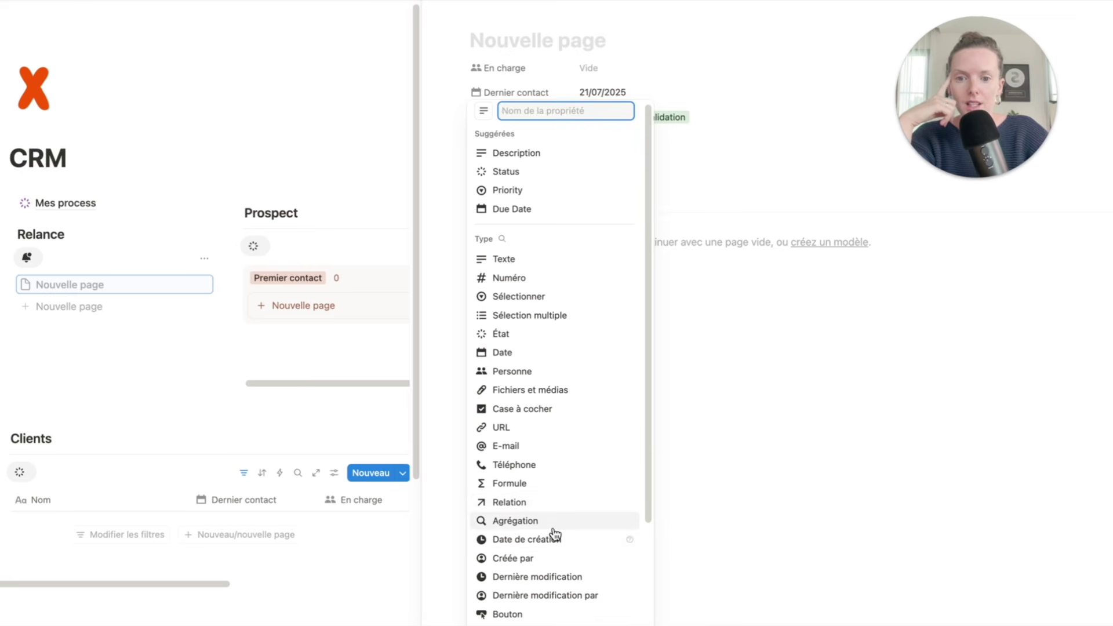
- Add a button property whose automation sets Dernier contact to the trigger date
{"action": "scroll", "coordinate": [546, 506], "scroll_direction": "down", "scroll_amount": 3}
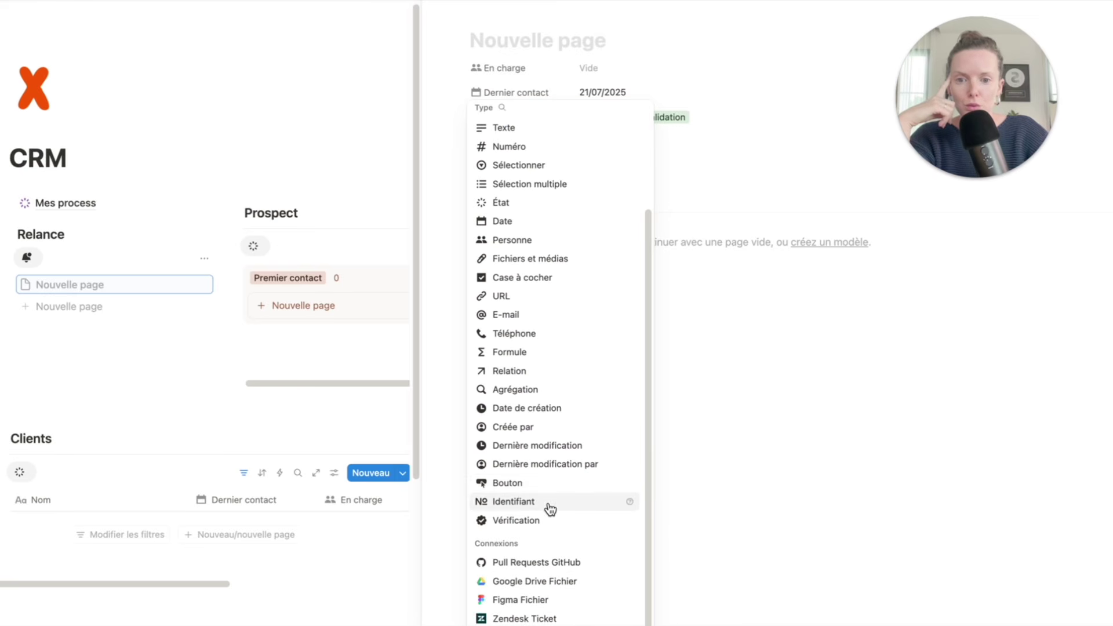
{"action": "left_click", "coordinate": [526, 484]}
{"action": "left_click", "coordinate": [587, 168]}
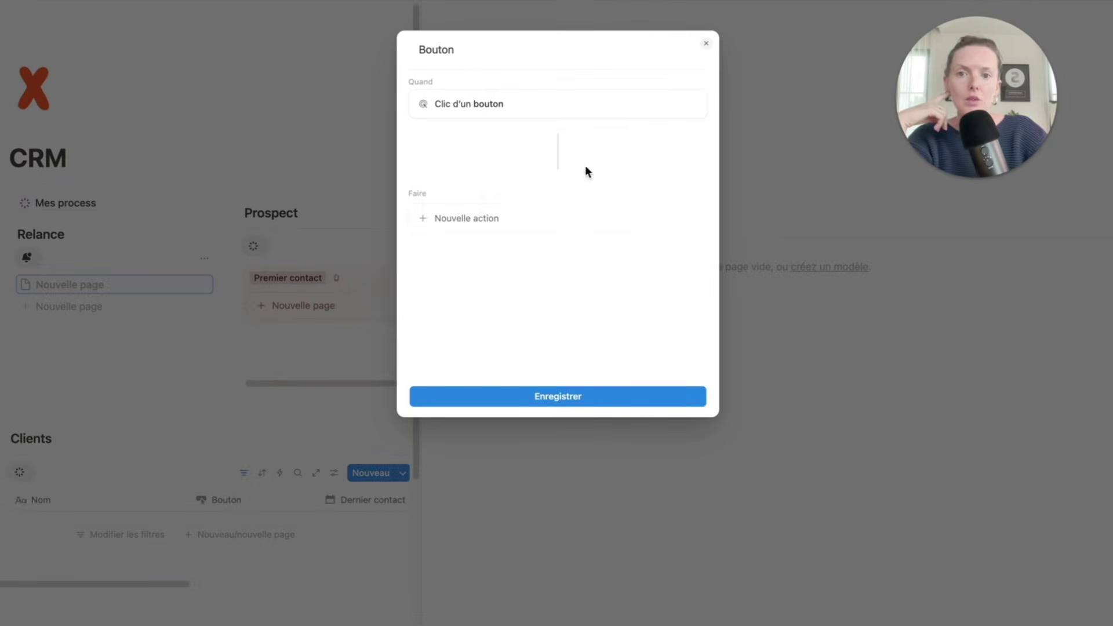
{"action": "left_click", "coordinate": [481, 230]}
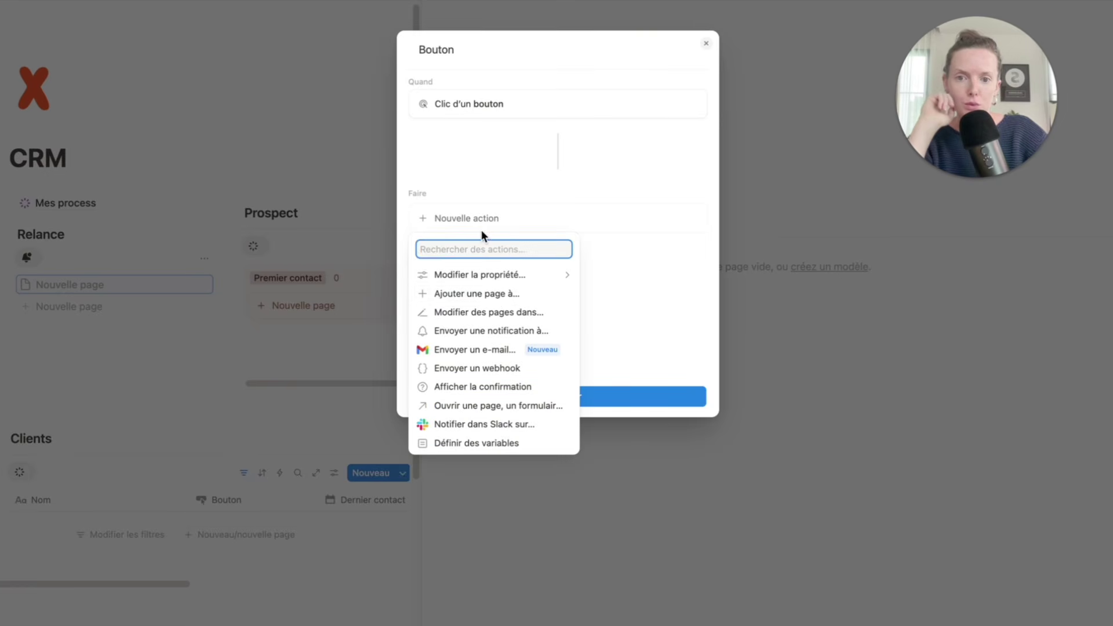
{"action": "left_click", "coordinate": [503, 273]}
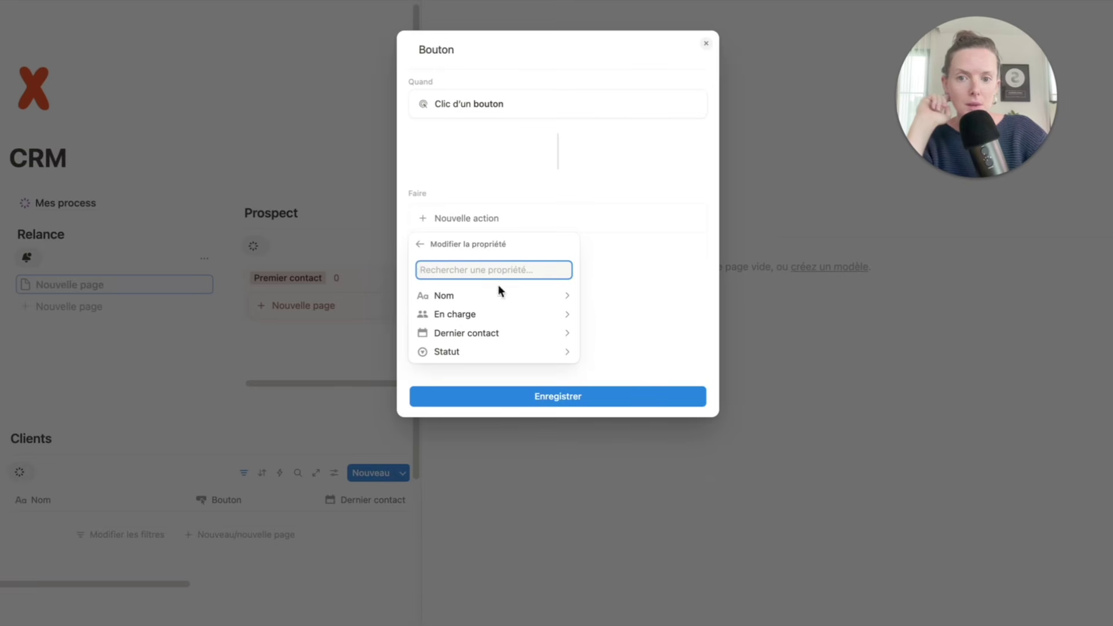
{"action": "left_click", "coordinate": [502, 335]}
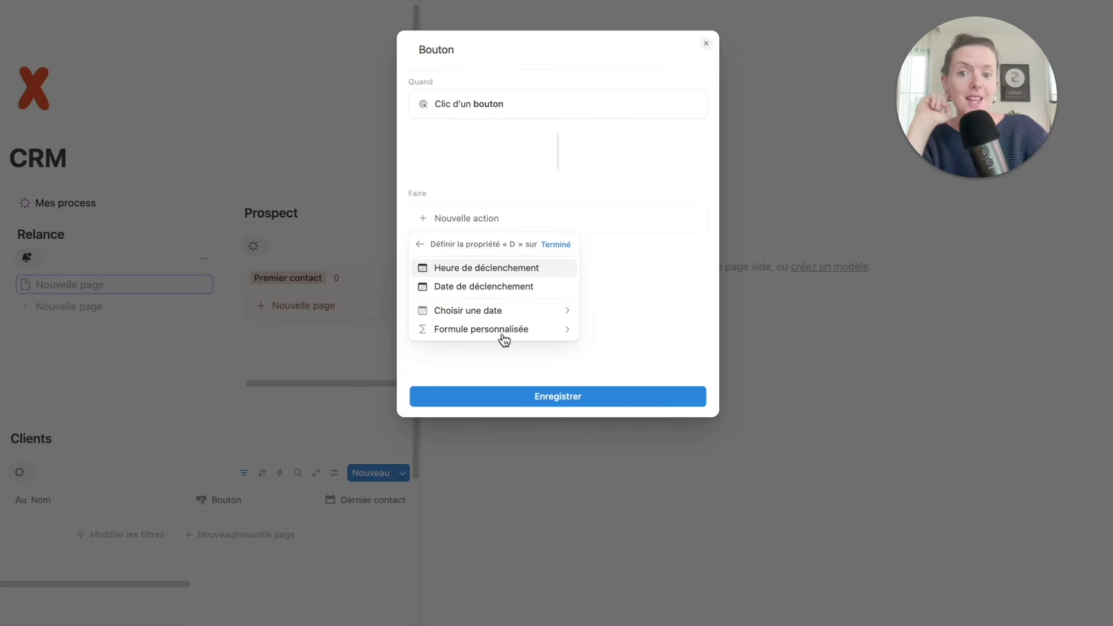
{"action": "left_click", "coordinate": [512, 286]}
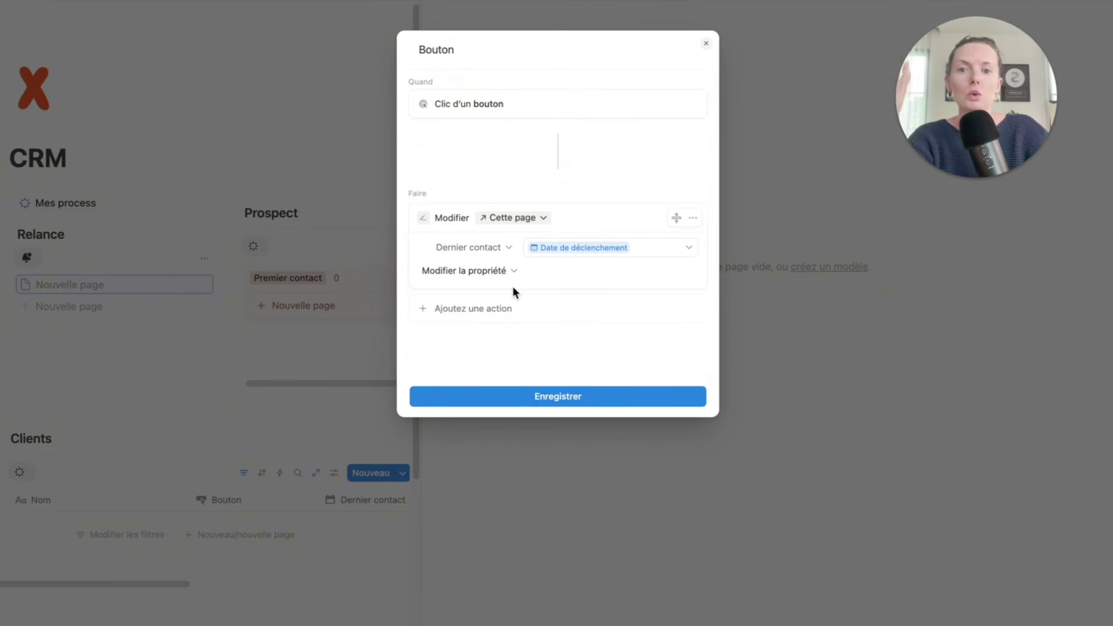
{"action": "left_click", "coordinate": [578, 399]}
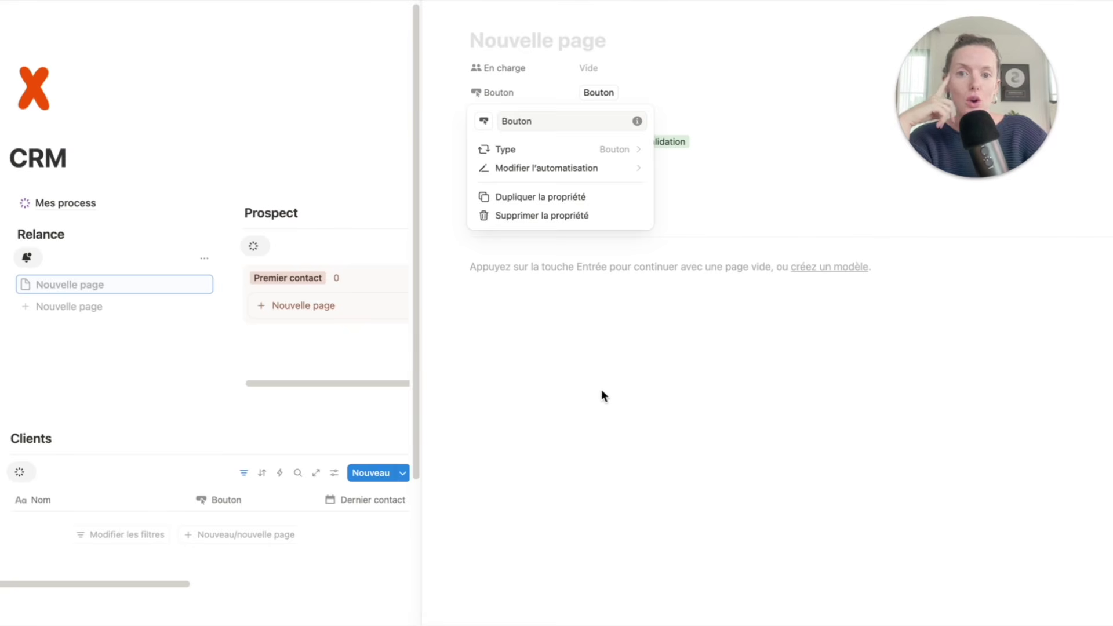
{"action": "left_click", "coordinate": [601, 391]}
- Check the button's saved automation and rename the property to Mise à jour
{"action": "left_click", "coordinate": [521, 94]}
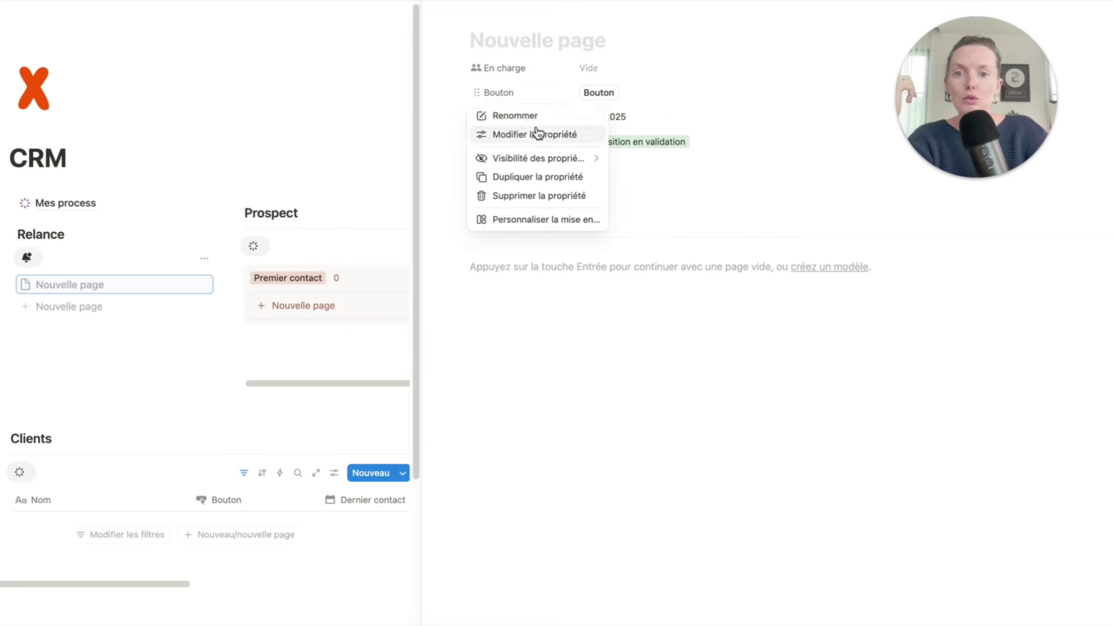
{"action": "left_click", "coordinate": [536, 133]}
{"action": "left_click", "coordinate": [550, 168]}
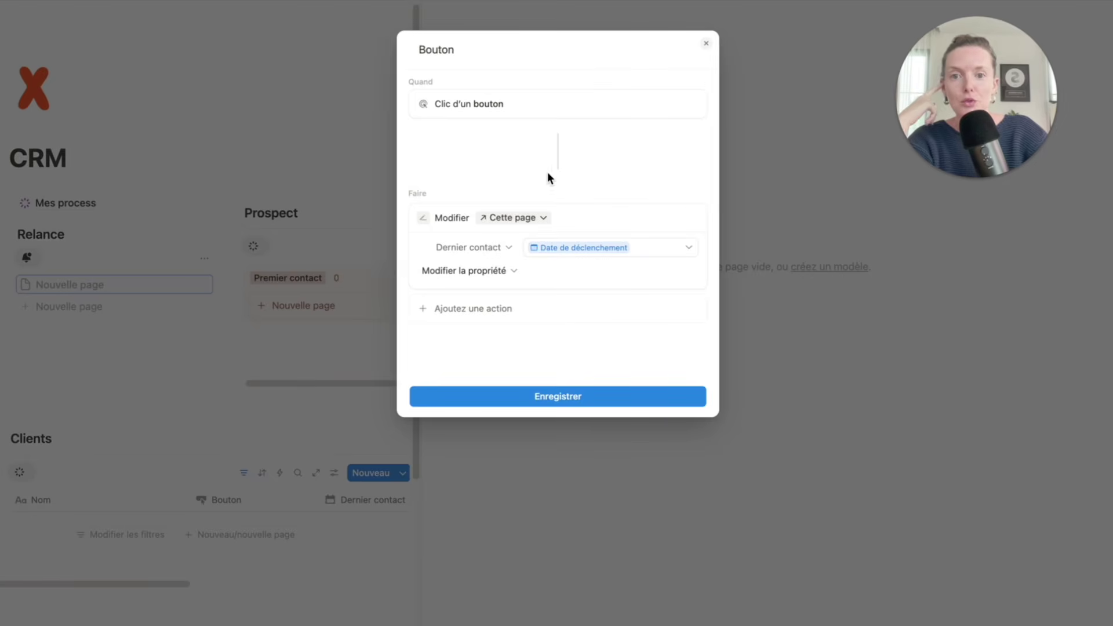
{"action": "key", "text": "Escape"}
{"action": "double_click", "coordinate": [539, 126]}
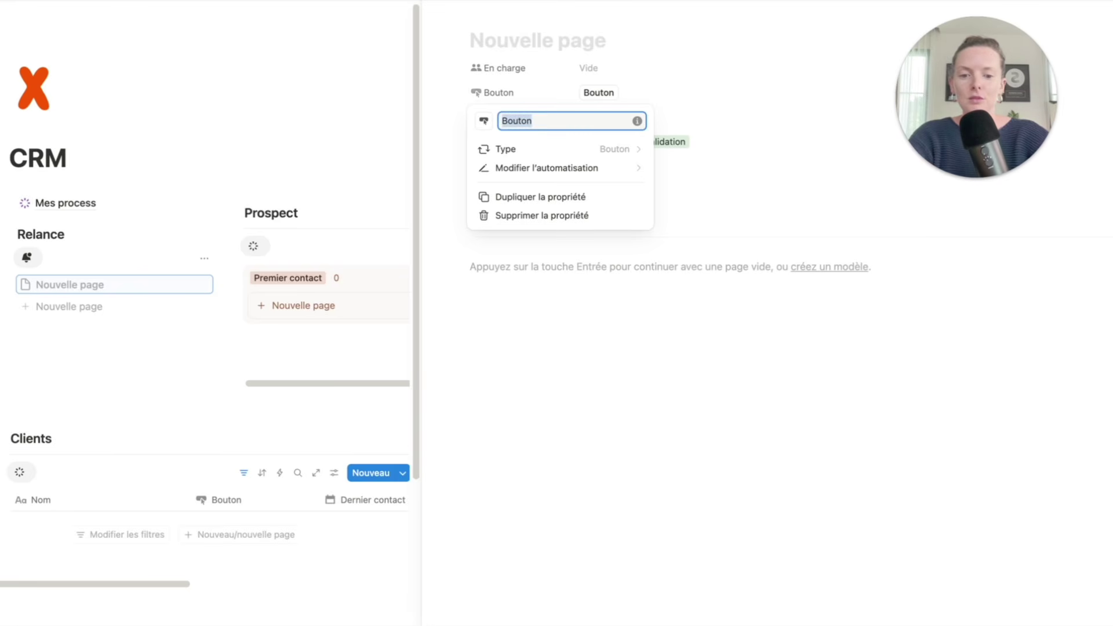
{"action": "type", "text": "Mise à jour"}
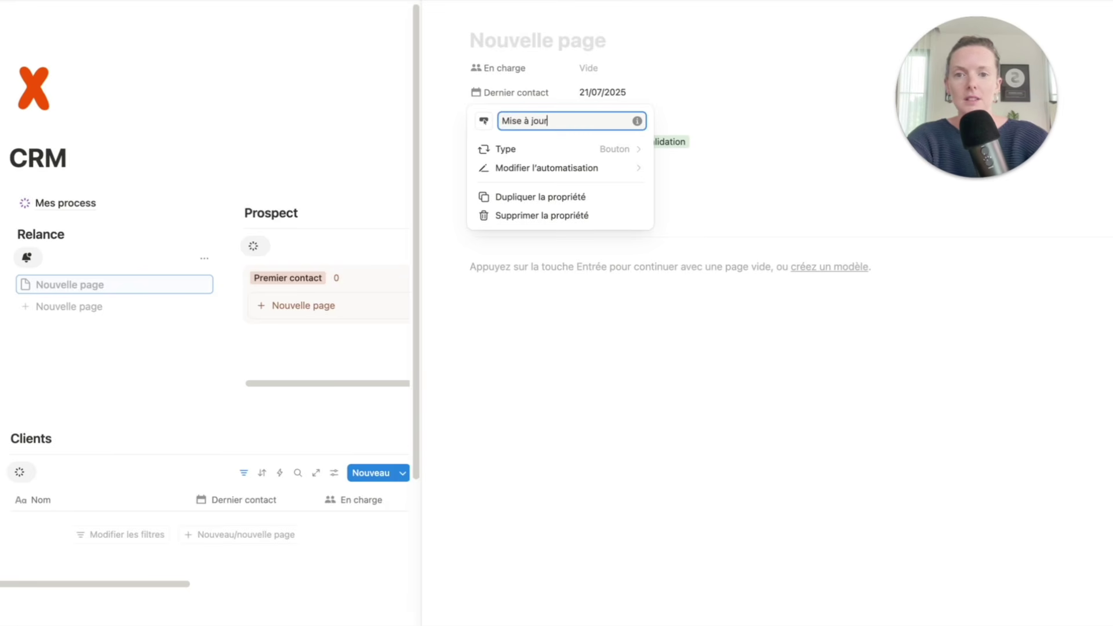
{"action": "key", "text": "Escape"}
{"action": "left_click", "coordinate": [629, 92]}
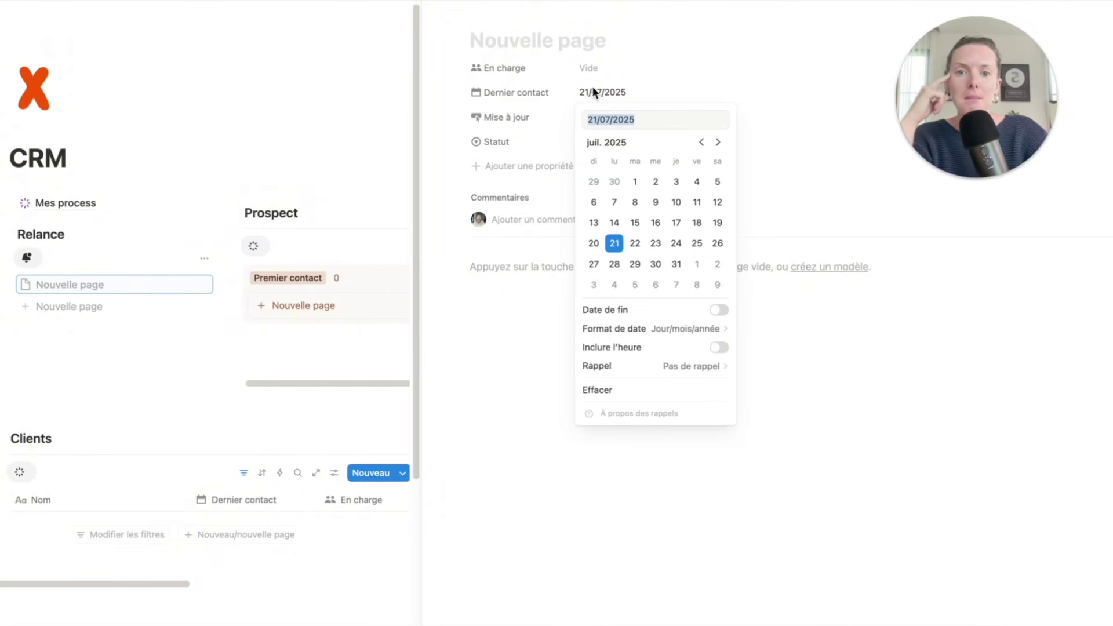
- Set Dernier contact to 15 July and test that Mise à jour resets it. Then drag the card into A recontacter
{"action": "left_click", "coordinate": [634, 223]}
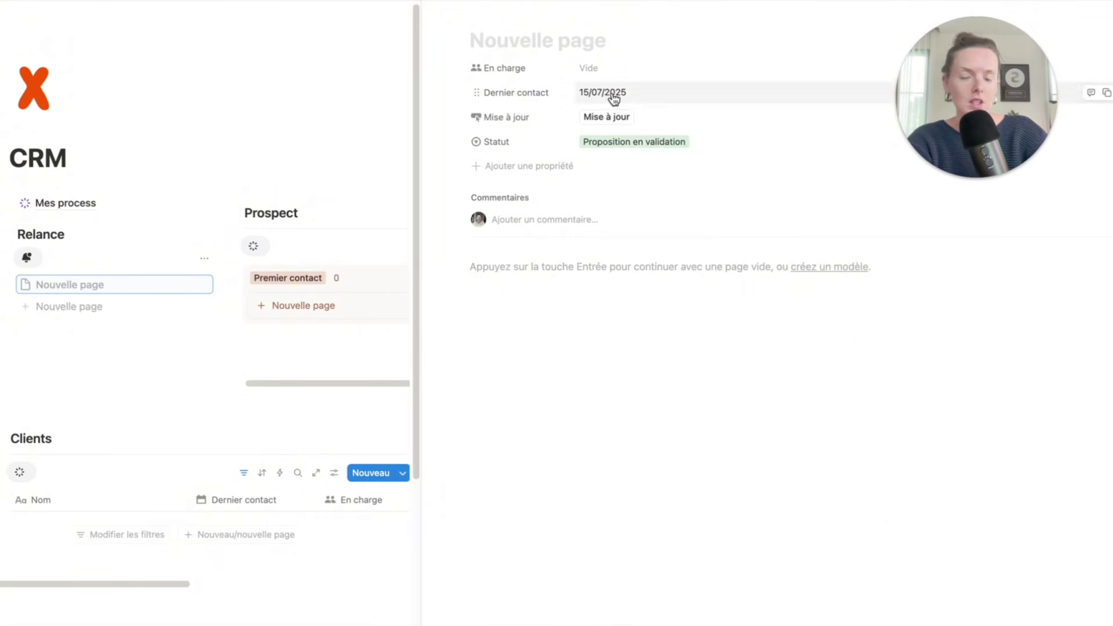
{"action": "left_click", "coordinate": [608, 118]}
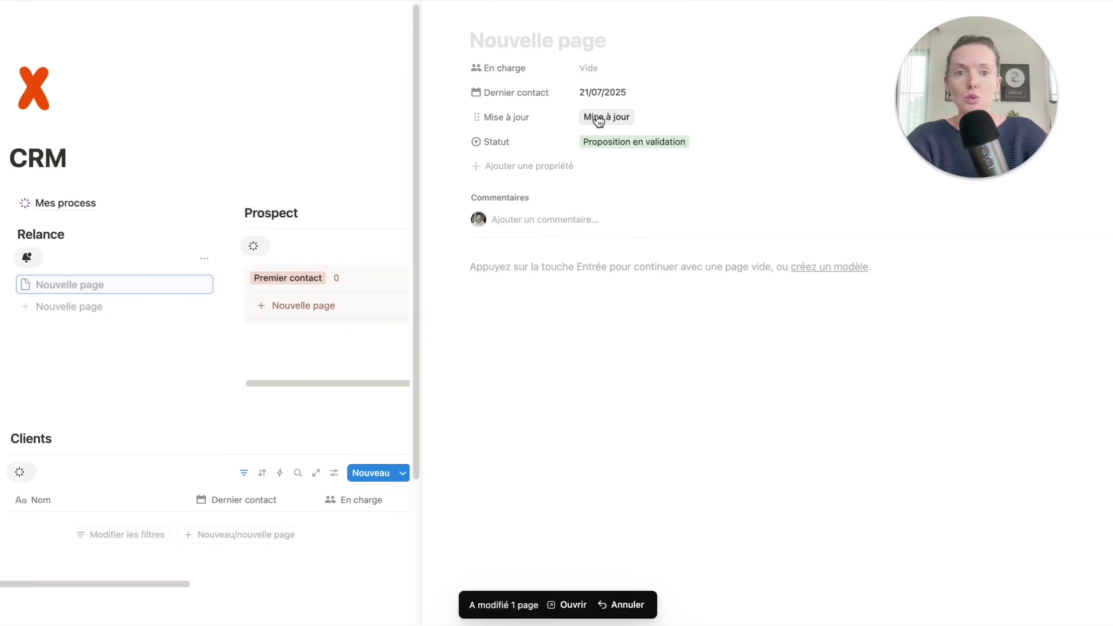
{"action": "left_click", "coordinate": [433, 9]}
{"action": "left_click_drag", "start_coordinate": [1001, 335], "coordinate": [441, 307]}
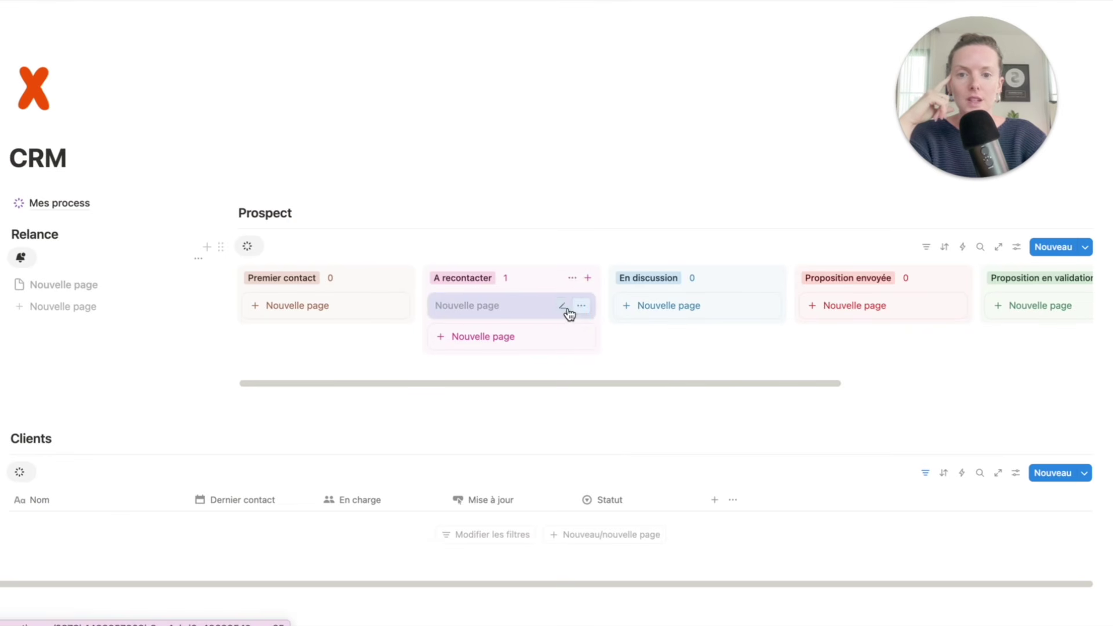
- Display Mise à jour and Dernier contact on the Prospect kanban cards, then open the A recontacter card
{"action": "left_click", "coordinate": [1016, 248]}
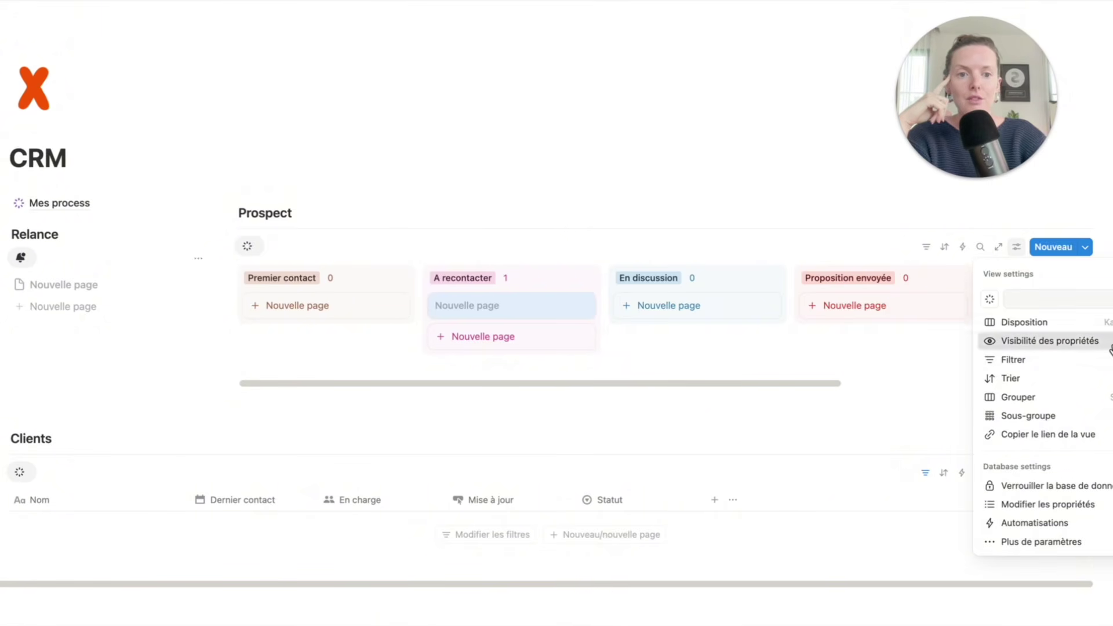
{"action": "left_click", "coordinate": [1049, 341]}
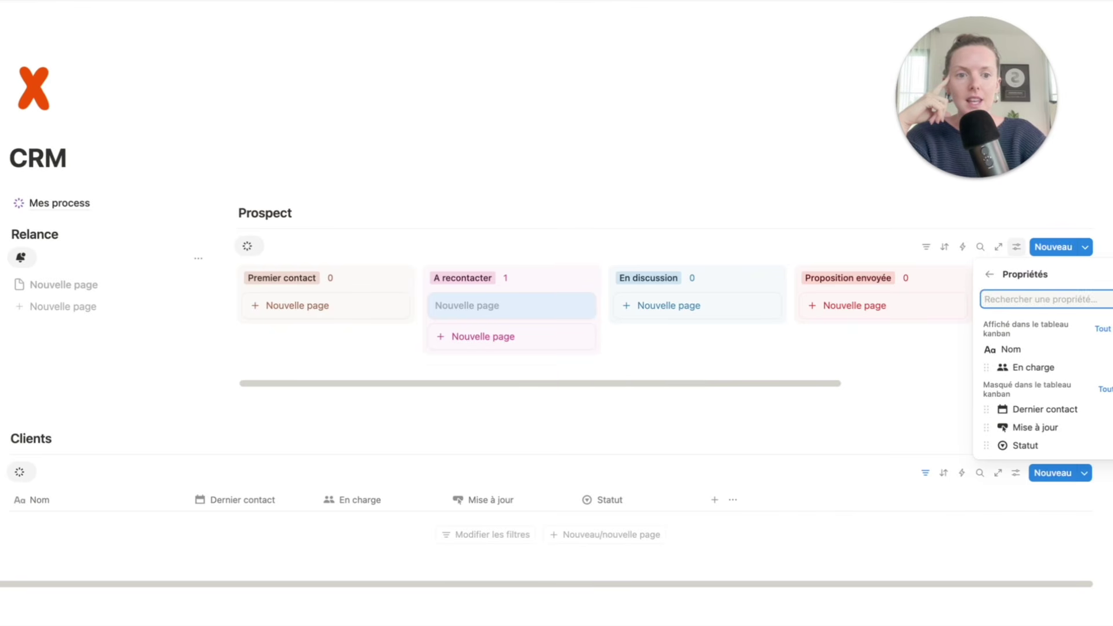
{"action": "left_click_drag", "start_coordinate": [1003, 427], "coordinate": [1003, 385]}
{"action": "left_click_drag", "start_coordinate": [1003, 427], "coordinate": [1003, 406]}
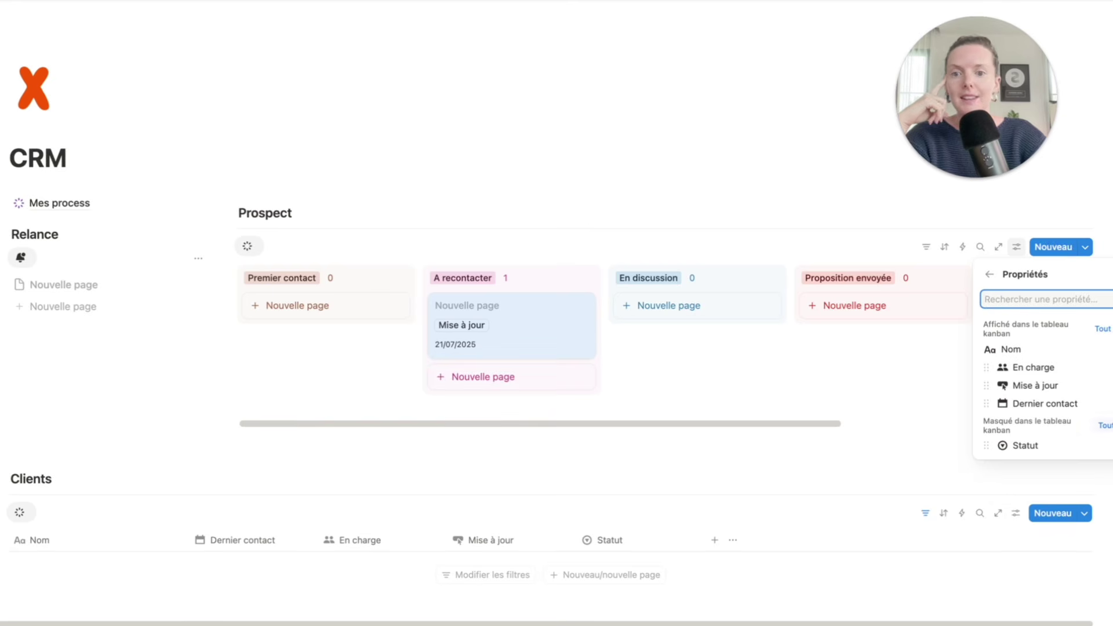
{"action": "left_click", "coordinate": [620, 437]}
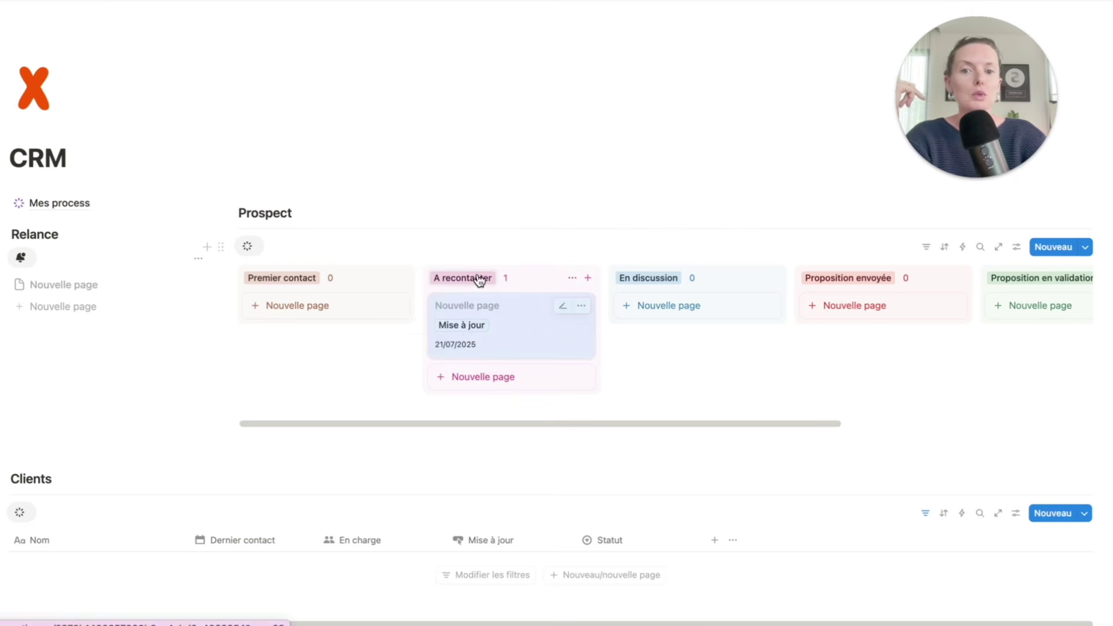
{"action": "left_click", "coordinate": [486, 318]}
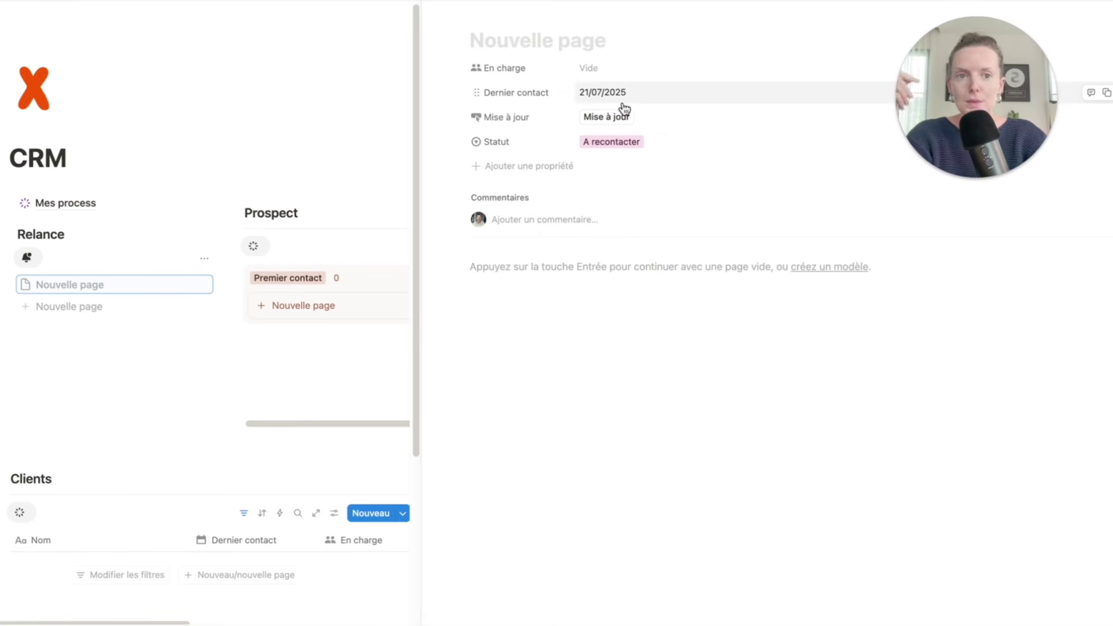
- Add a formula property pasting dateAdd(Dernier contact,7,"days"), then try 5 days instead
{"action": "left_click", "coordinate": [523, 169]}
{"action": "scroll", "coordinate": [567, 357], "scroll_direction": "down", "scroll_amount": 3}
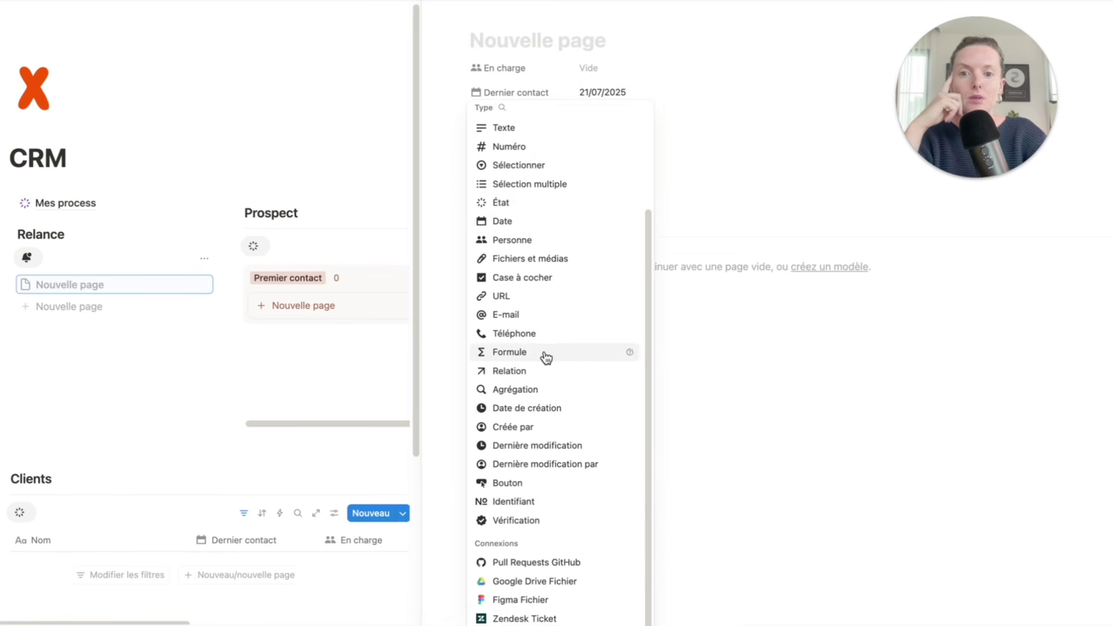
{"action": "left_click", "coordinate": [546, 357]}
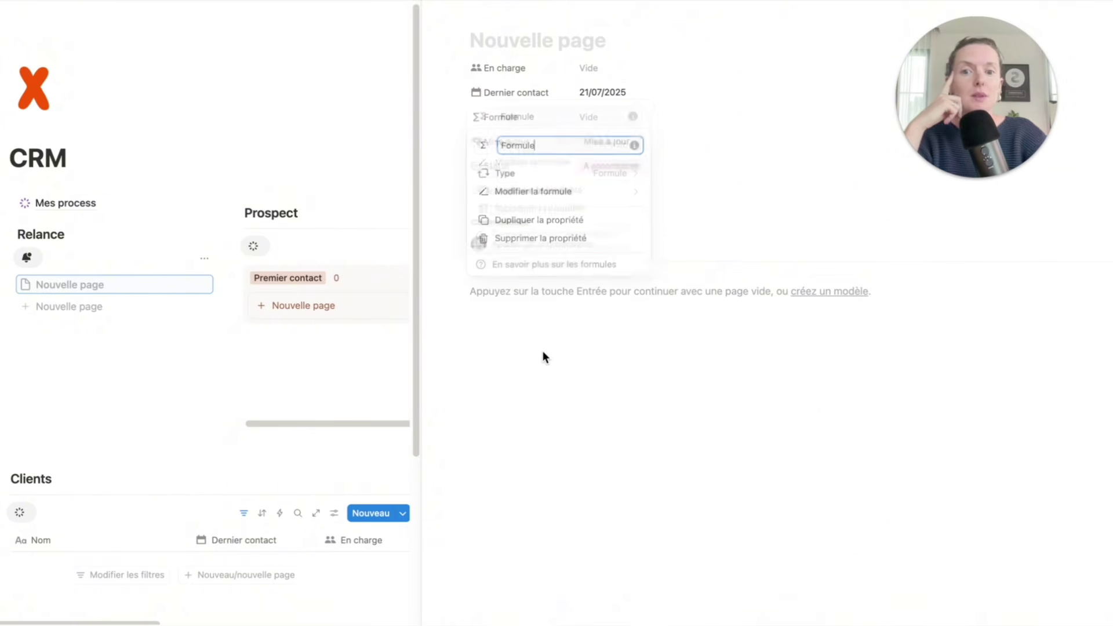
{"action": "left_click", "coordinate": [597, 200]}
{"action": "type", "text": "dateAdd(Dernier contact,7,\"days\")"}
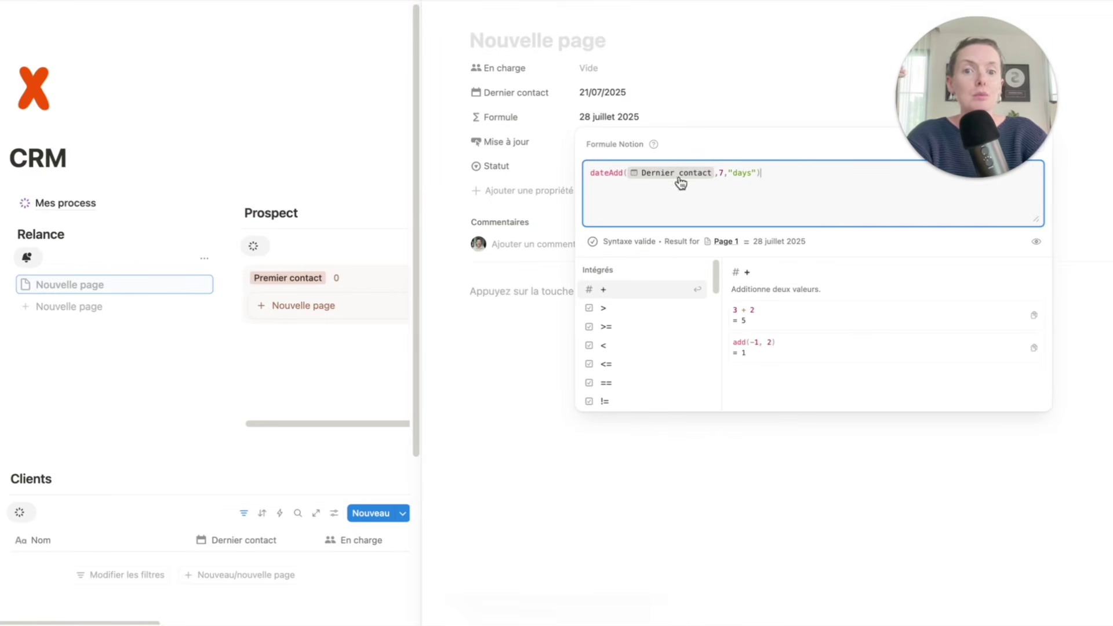
{"action": "left_click", "coordinate": [729, 174]}
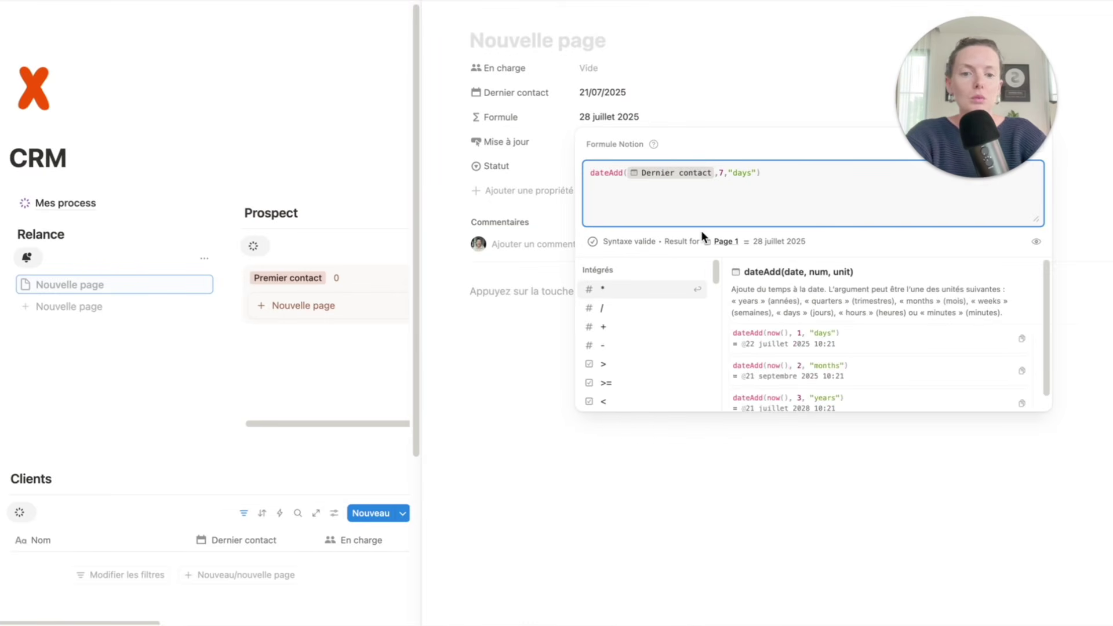
{"action": "key", "text": "BackSpace"}
{"action": "type", "text": "5"}
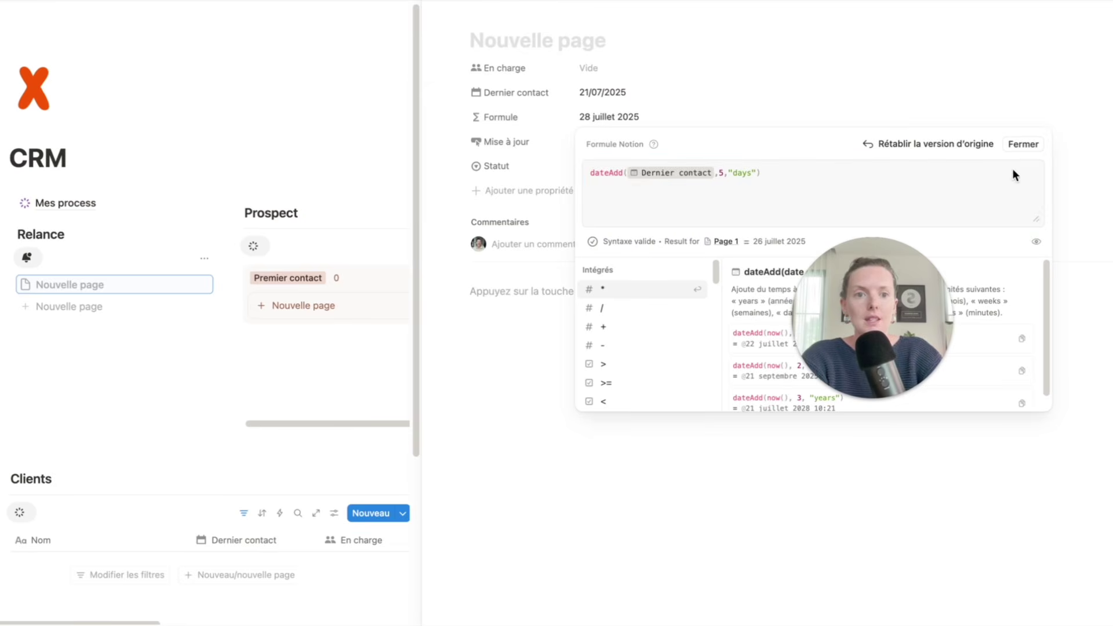
{"action": "left_click", "coordinate": [1023, 144]}
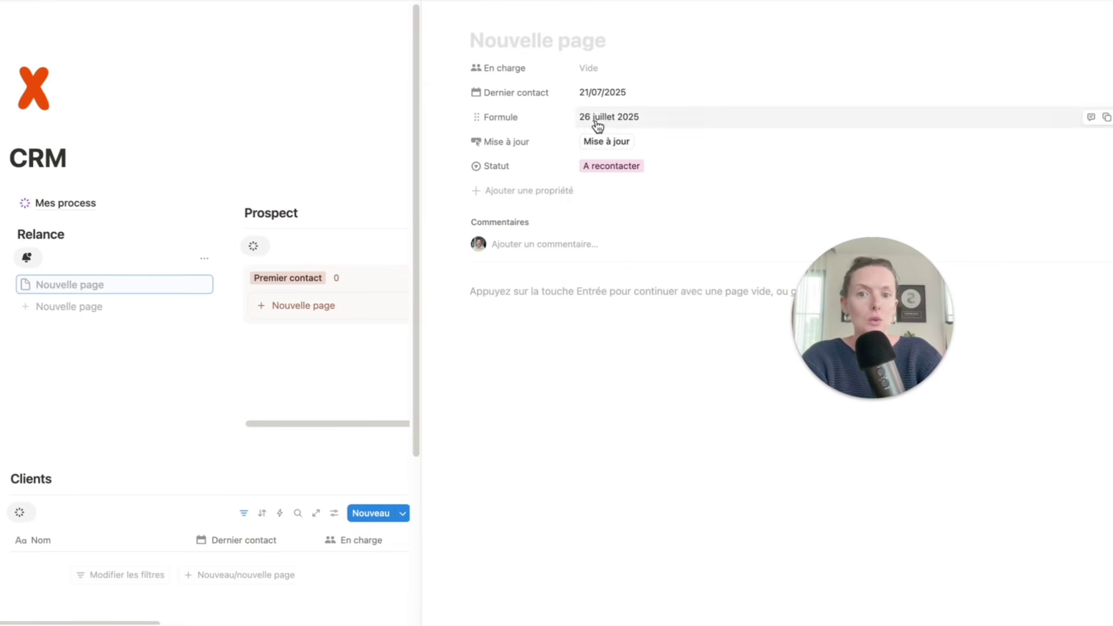
- Edit the formula to change the day count from 5 back to 7
{"action": "left_click", "coordinate": [516, 142]}
{"action": "left_click", "coordinate": [516, 119]}
{"action": "left_click", "coordinate": [516, 118]}
{"action": "left_click", "coordinate": [518, 157]}
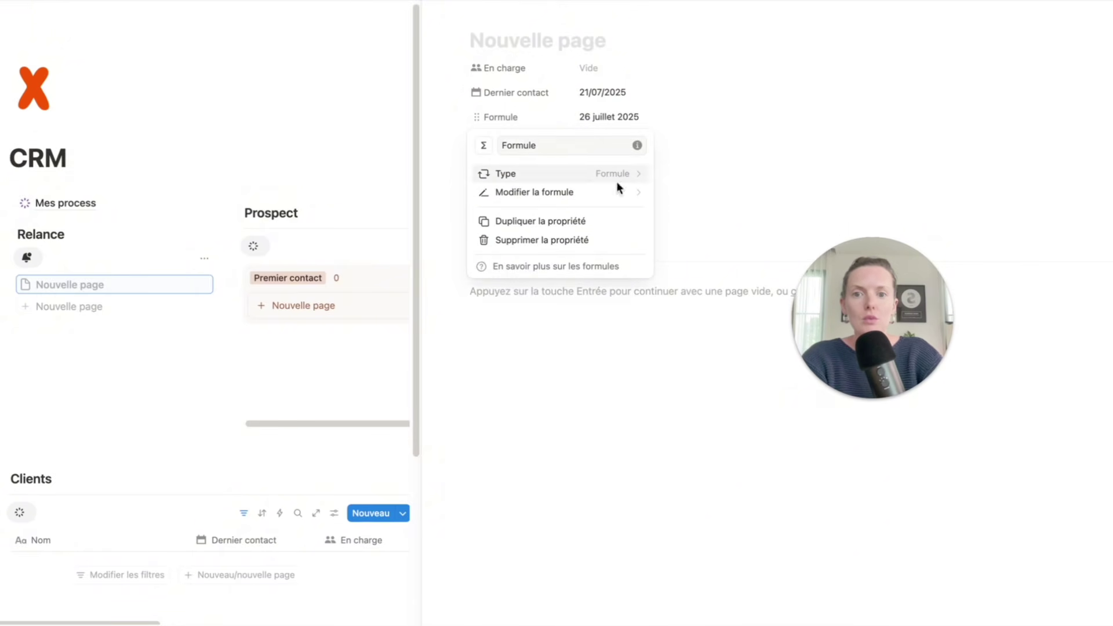
{"action": "left_click", "coordinate": [642, 187]}
{"action": "left_click", "coordinate": [321, 250]}
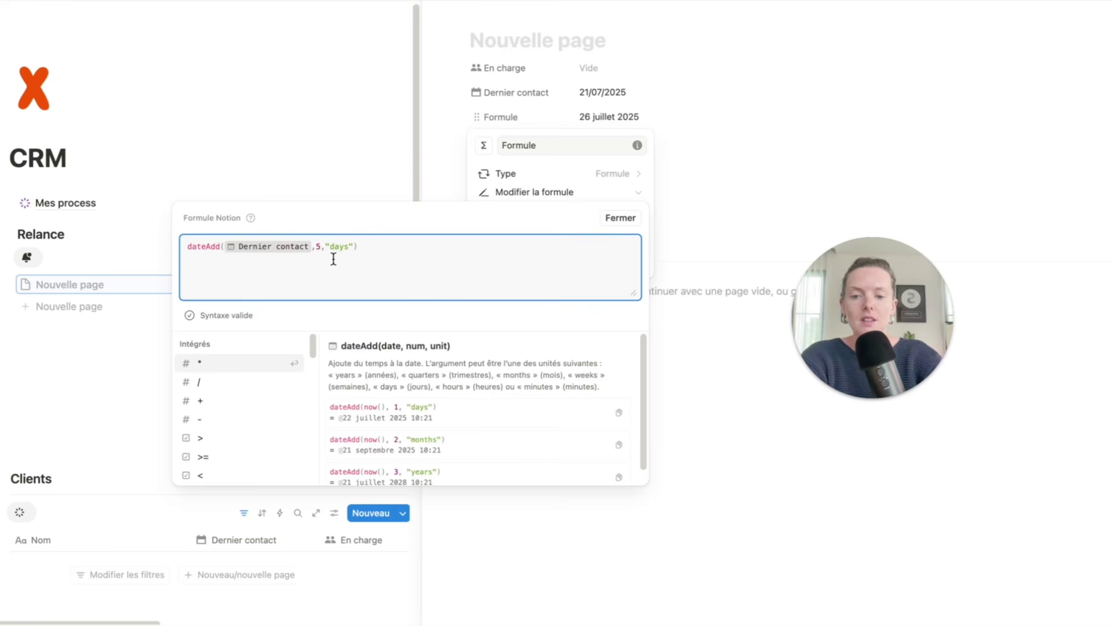
{"action": "key", "text": "BackSpace"}
{"action": "type", "text": "7"}
{"action": "key", "text": "Down"}
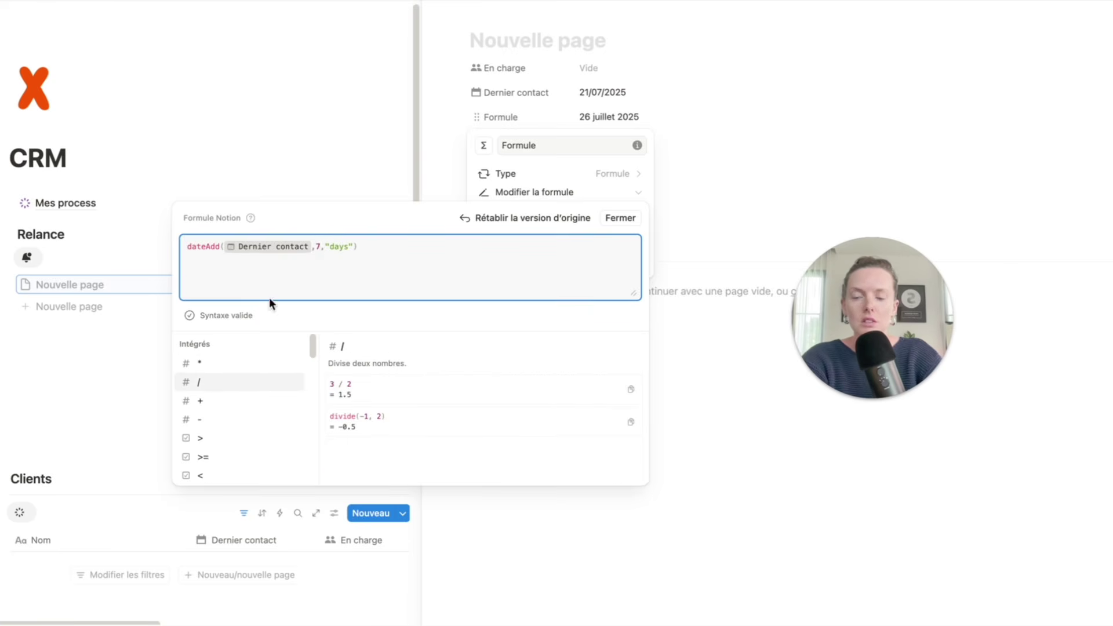
{"action": "left_click", "coordinate": [628, 229]}
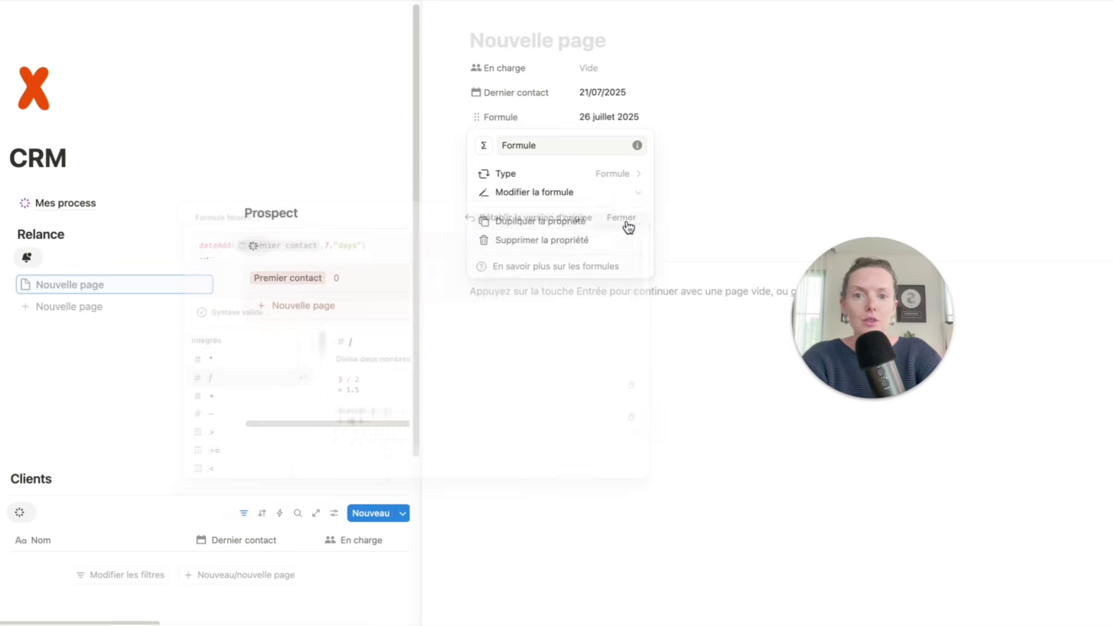
{"action": "left_click", "coordinate": [728, 112]}
- Verify the formula and rename the property to Date de relance
{"action": "left_click", "coordinate": [521, 118]}
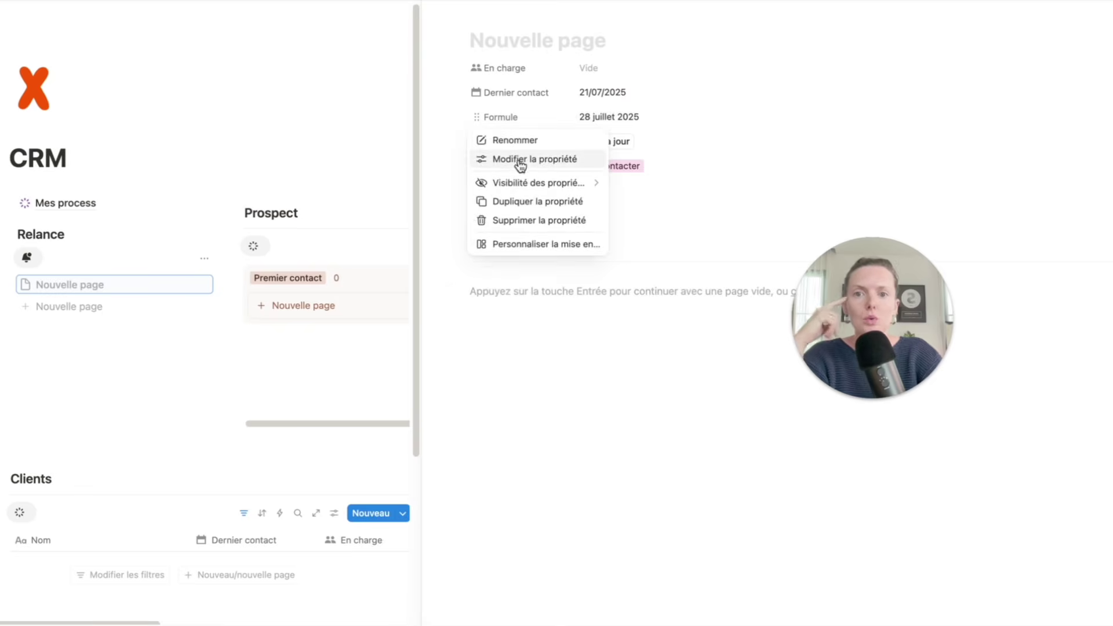
{"action": "left_click", "coordinate": [520, 159]}
{"action": "left_click", "coordinate": [566, 196]}
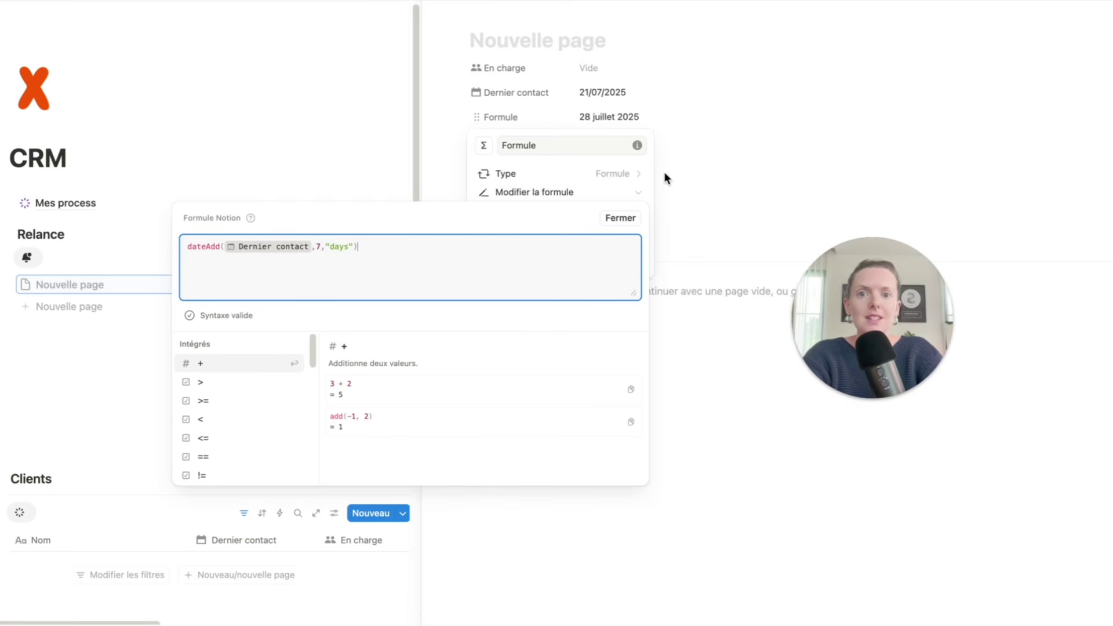
{"action": "left_click", "coordinate": [722, 126]}
{"action": "left_click", "coordinate": [565, 117]}
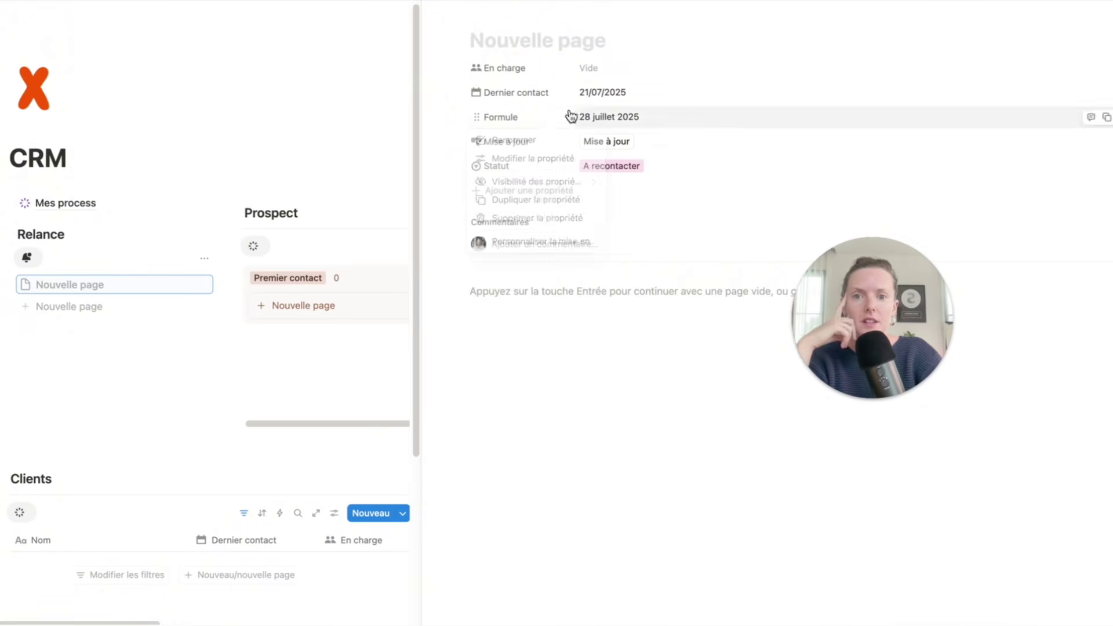
{"action": "left_click", "coordinate": [538, 139]}
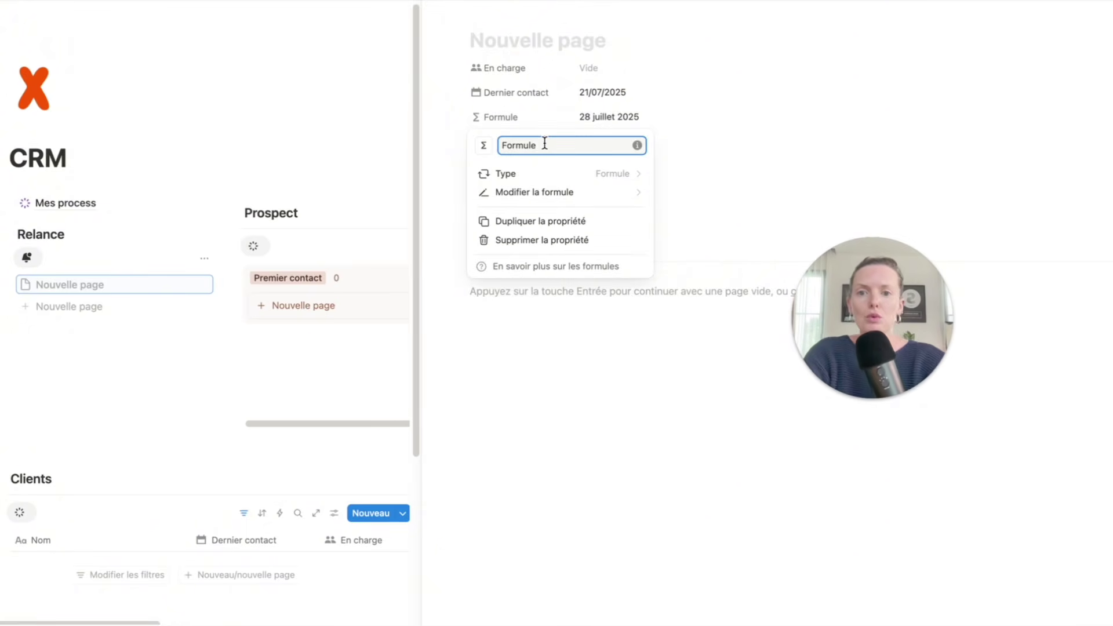
{"action": "type", "text": "Date de relance"}
{"action": "left_click", "coordinate": [719, 65]}
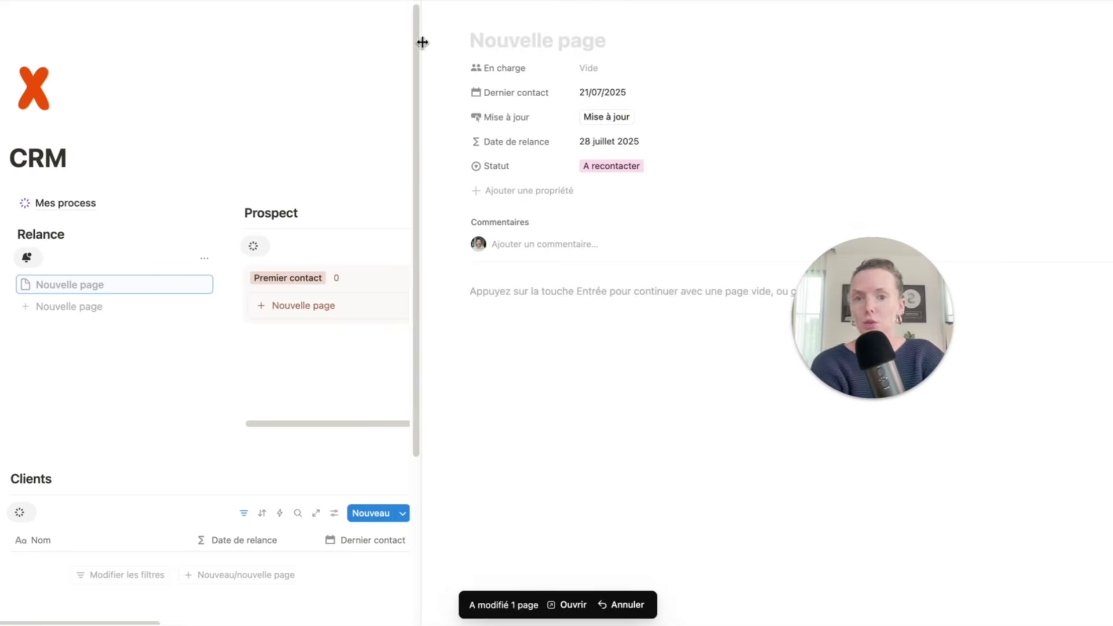
- Title the untitled A recontacter card with the prospect's name and close its page
{"action": "left_click", "coordinate": [370, 42]}
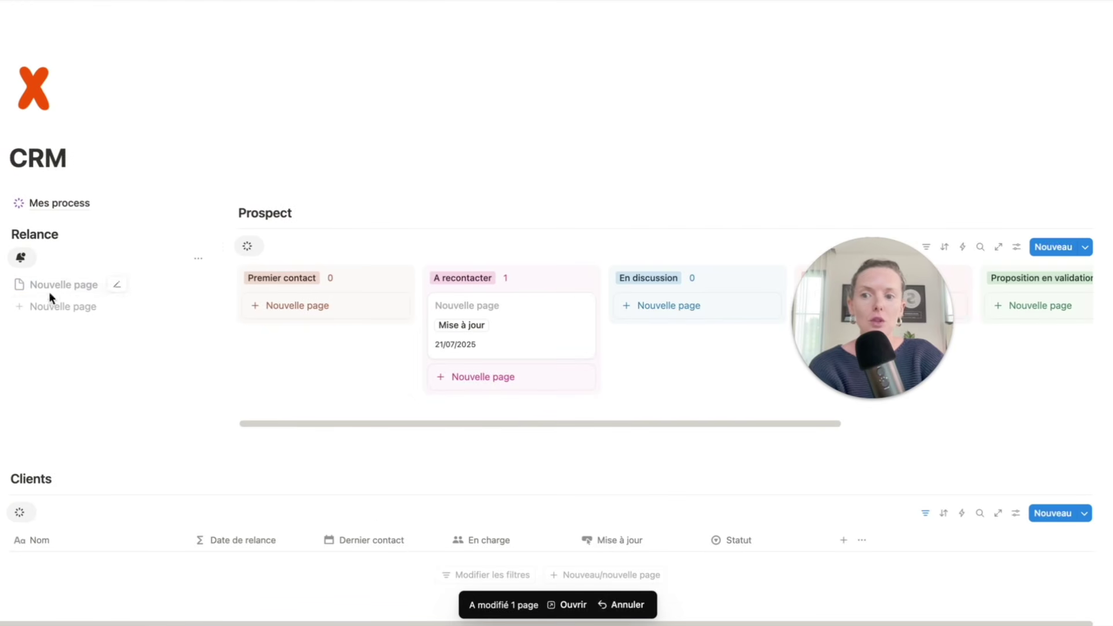
{"action": "left_click", "coordinate": [466, 308]}
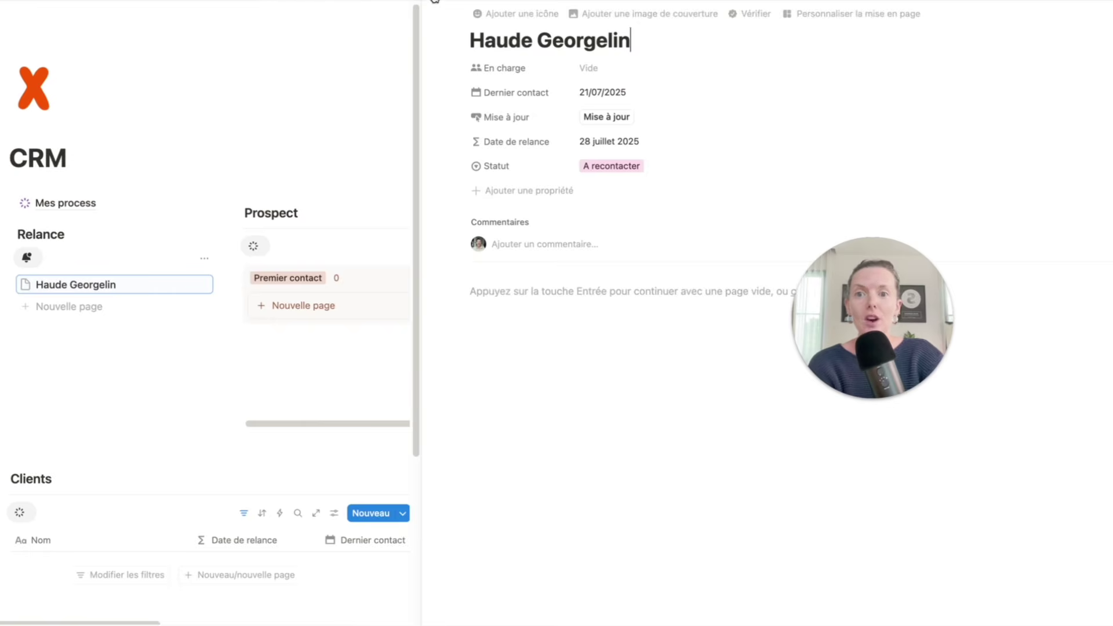
{"action": "left_click", "coordinate": [121, 324]}
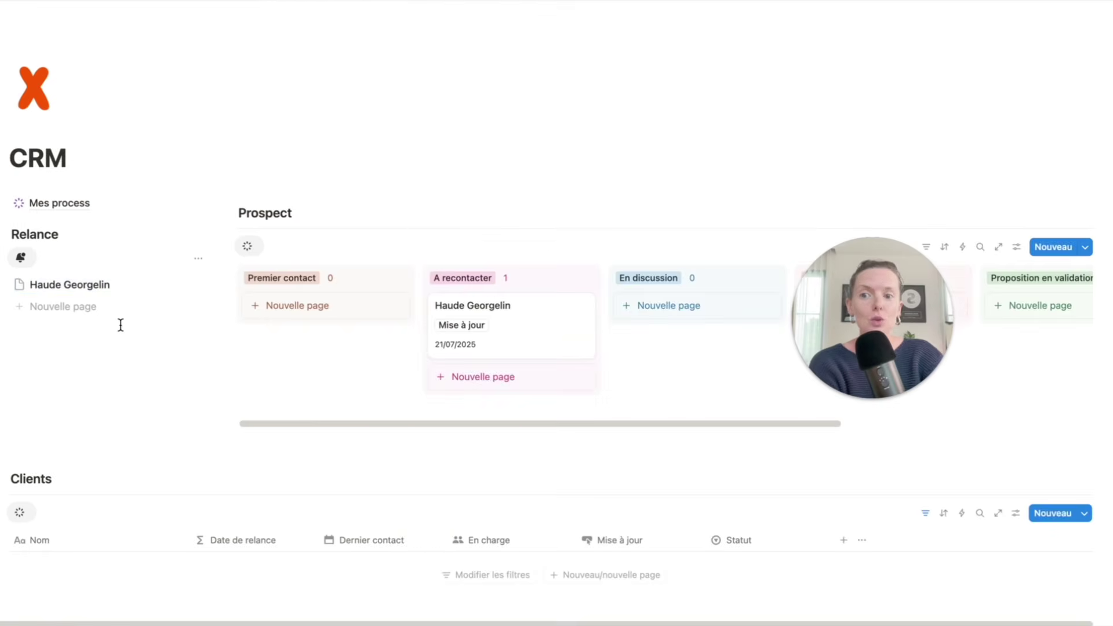
- Add a Date de relance filter to the Relance view set to relative Ce(tte) semaine
{"action": "left_click", "coordinate": [198, 259]}
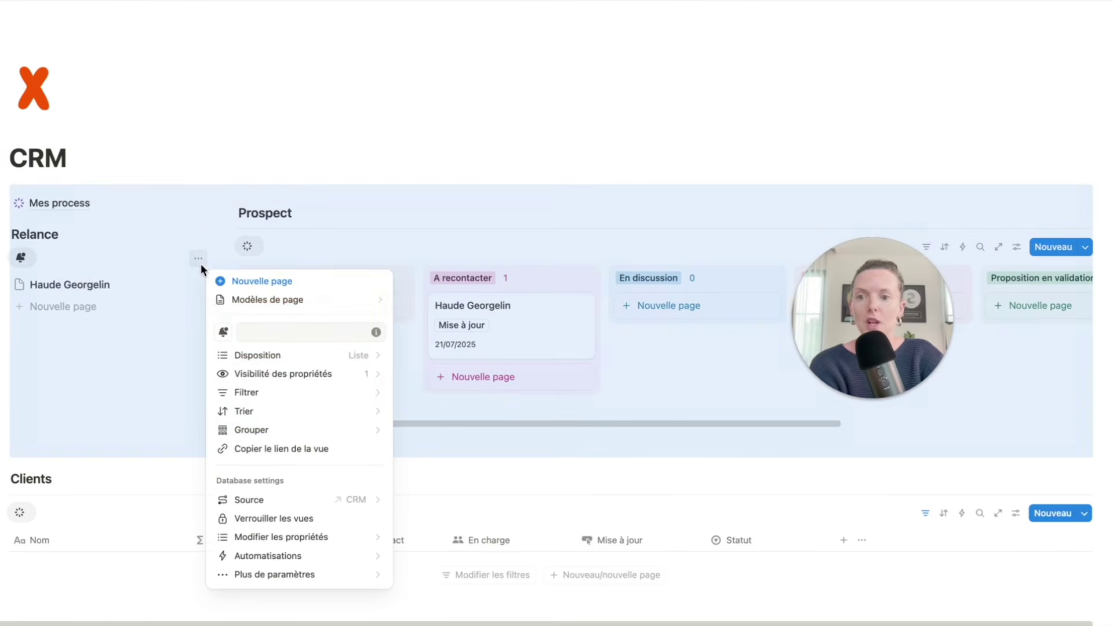
{"action": "left_click", "coordinate": [298, 393]}
{"action": "left_click", "coordinate": [313, 360]}
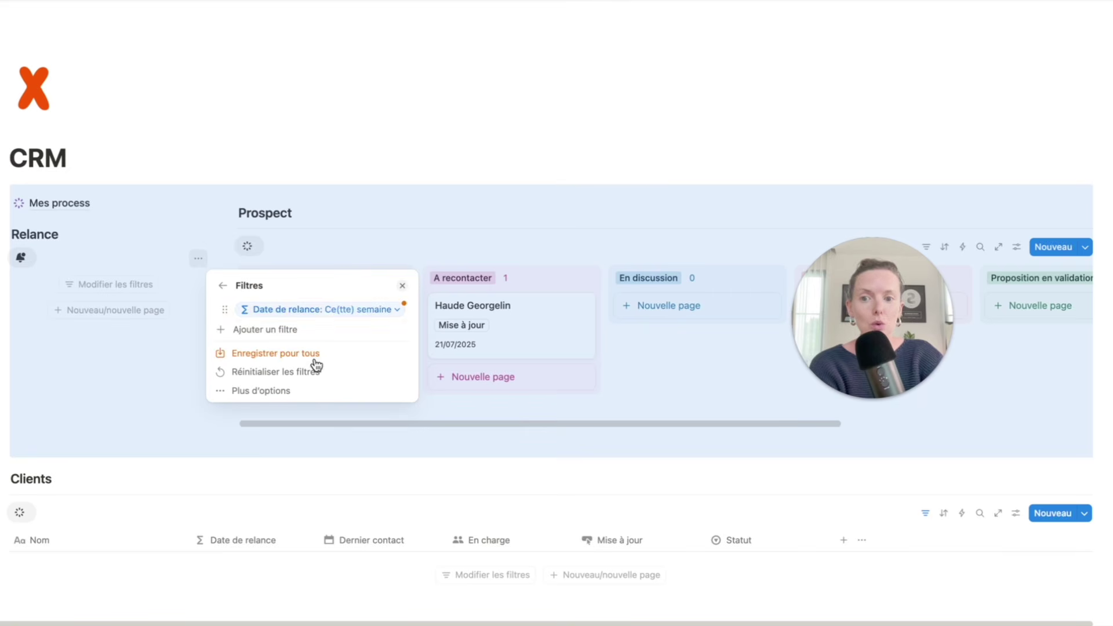
{"action": "left_click", "coordinate": [359, 311]}
{"action": "left_click", "coordinate": [359, 350]}
{"action": "left_click", "coordinate": [405, 390]}
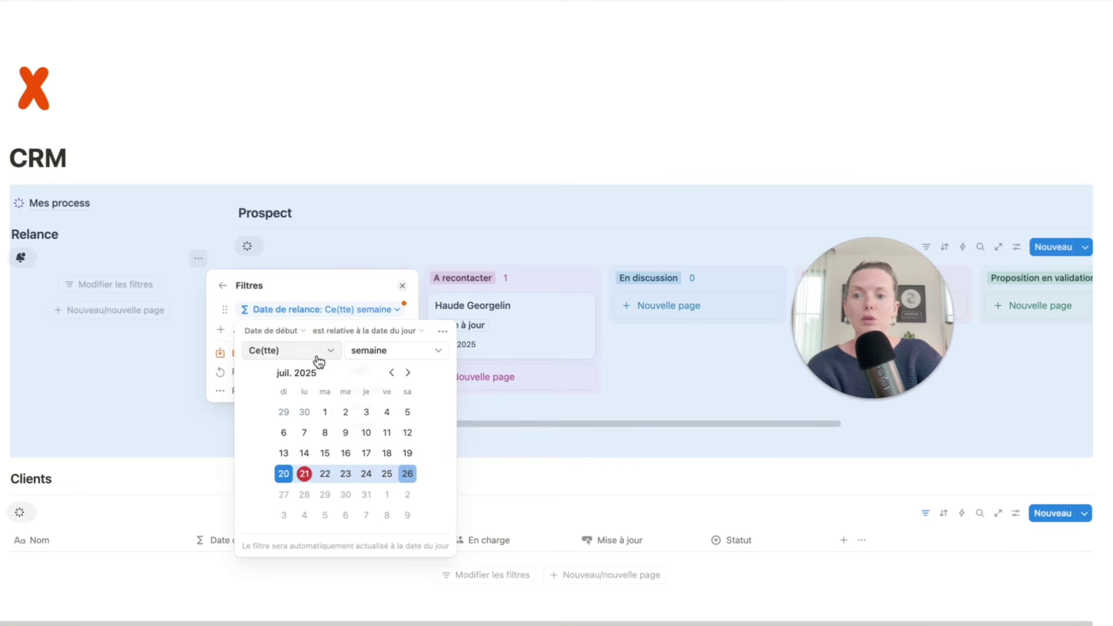
{"action": "left_click", "coordinate": [318, 355]}
{"action": "left_click", "coordinate": [354, 208]}
{"action": "left_click", "coordinate": [355, 188]}
{"action": "left_click", "coordinate": [367, 167]}
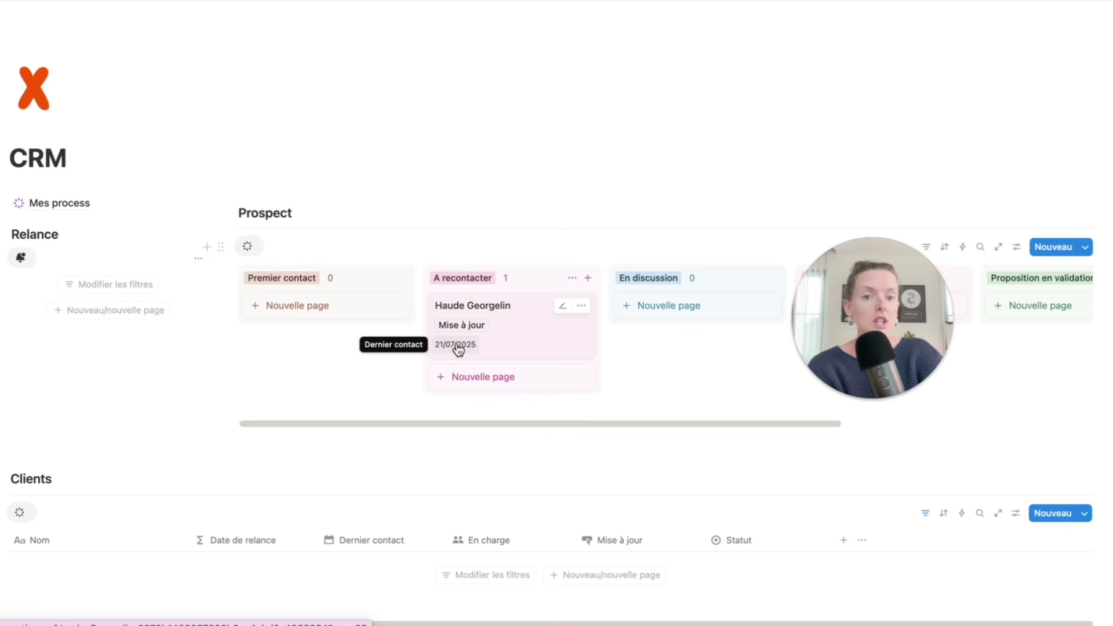
- Change the prospect's Dernier contact to 15/07/2025 so Date de relance becomes 22 juillet 2025
{"action": "left_click", "coordinate": [556, 360]}
{"action": "left_click", "coordinate": [623, 93]}
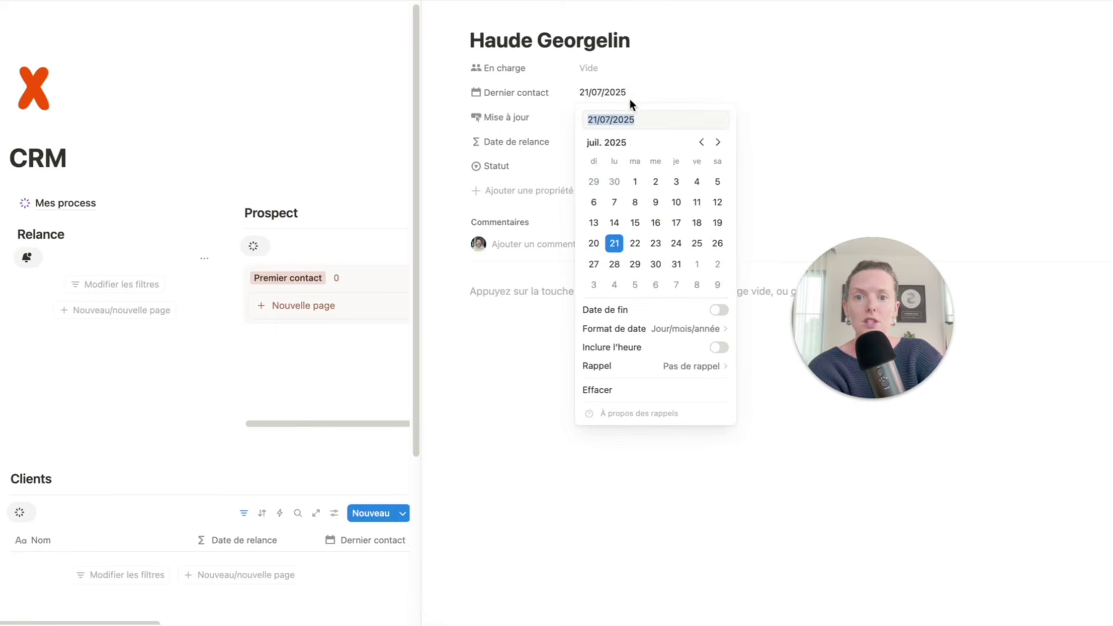
{"action": "left_click", "coordinate": [635, 223]}
{"action": "left_click", "coordinate": [467, 357]}
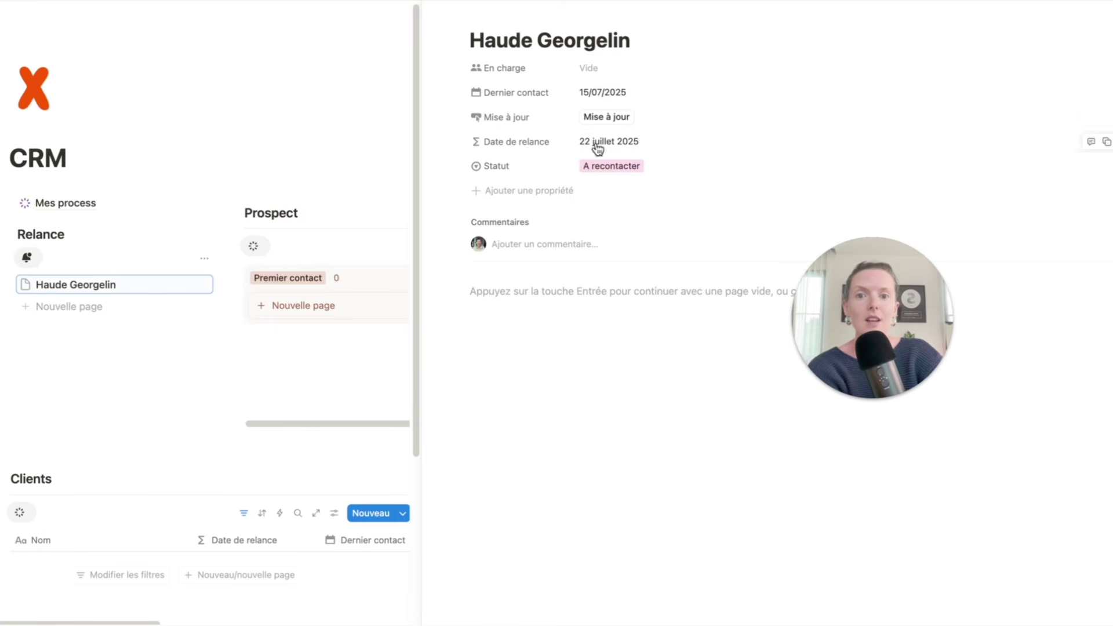
{"action": "left_click", "coordinate": [442, 2]}
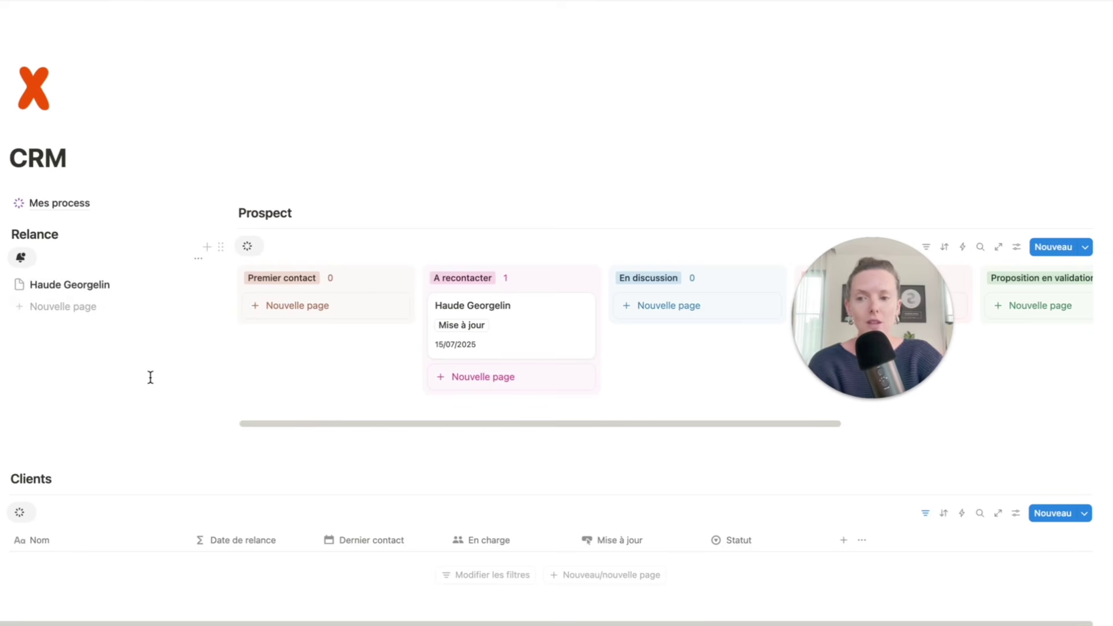